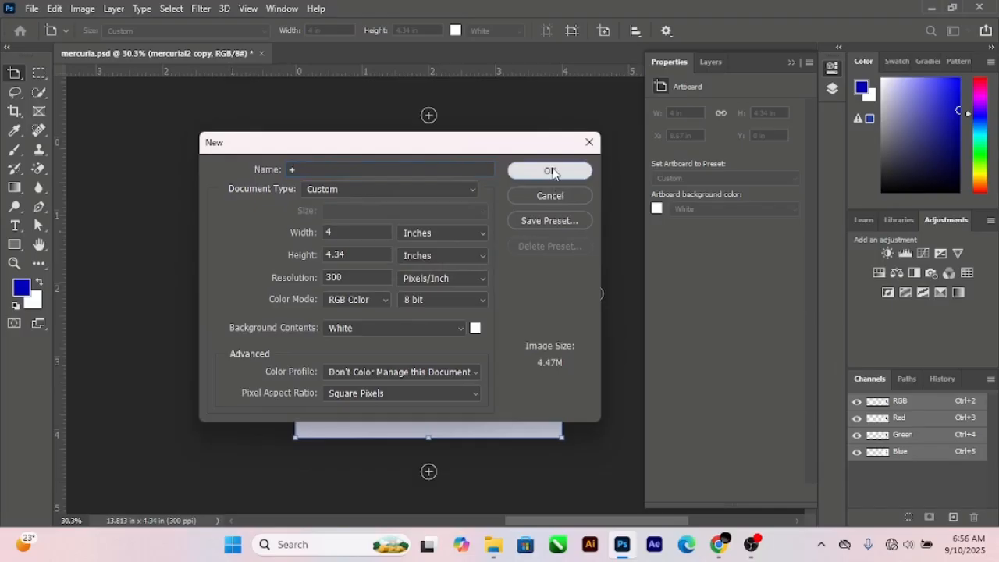
# Confirm the new white RGB document, 4 in wide and 4.34 in high at 300 pixels/inch, and activate the Move tool.
pyautogui.rightClick(14, 73)
pyautogui.click(70, 75)
pyautogui.scroll(1, 399, 229)
pyautogui.scroll(-1, 399, 229)
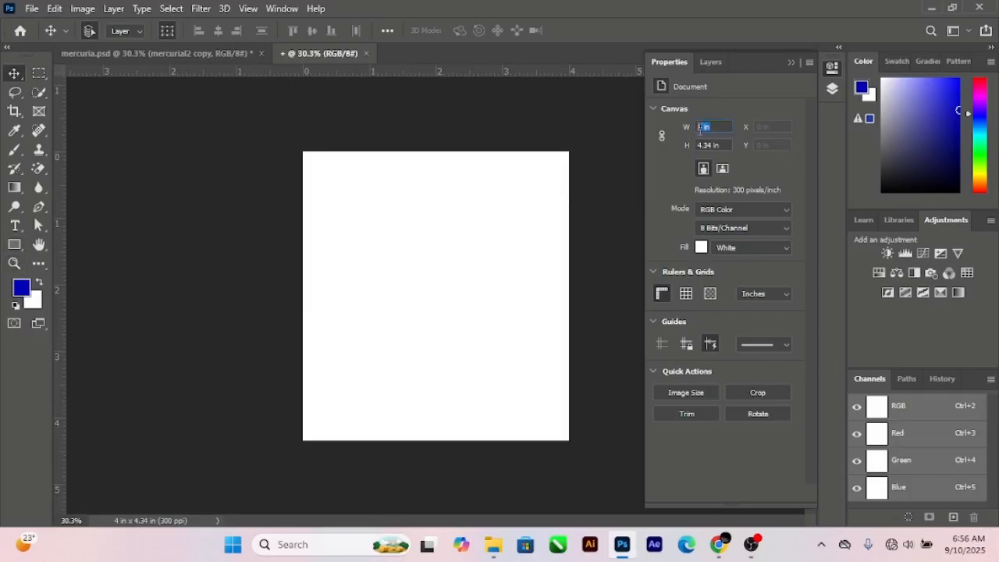
pyautogui.moveTo(724, 145); pyautogui.dragTo(689, 145)
pyautogui.click(522, 313)
# Draw a rectangle shape of about 1208 × 1316 px covering the whole canvas.
pyautogui.click(12, 244)
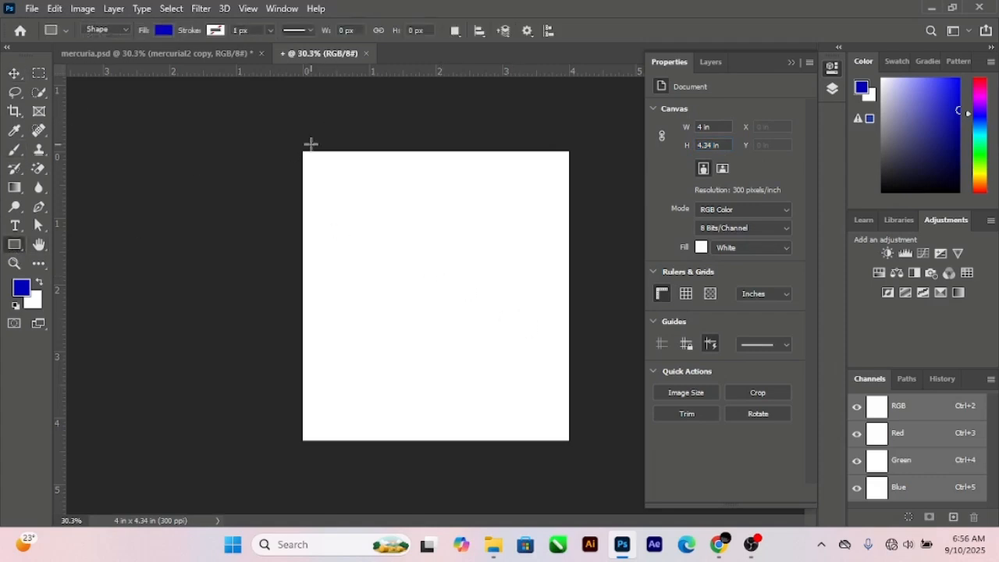
pyautogui.moveTo(301, 149); pyautogui.dragTo(568, 442)
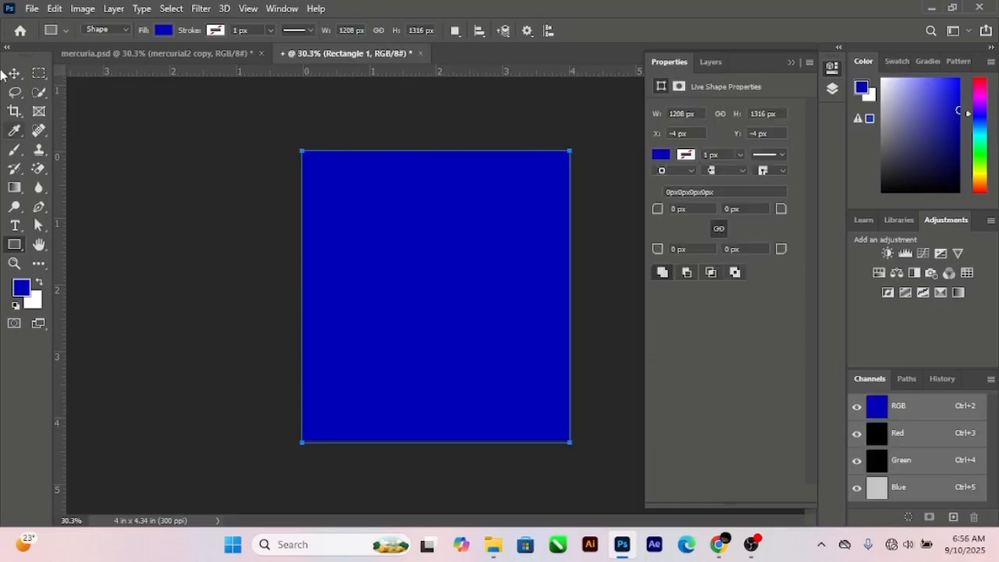
pyautogui.click(14, 74)
# Fill the background rectangle with light blue d0f3fa and shift it so its left edge lines up with the canvas edge.
pyautogui.click(660, 156)
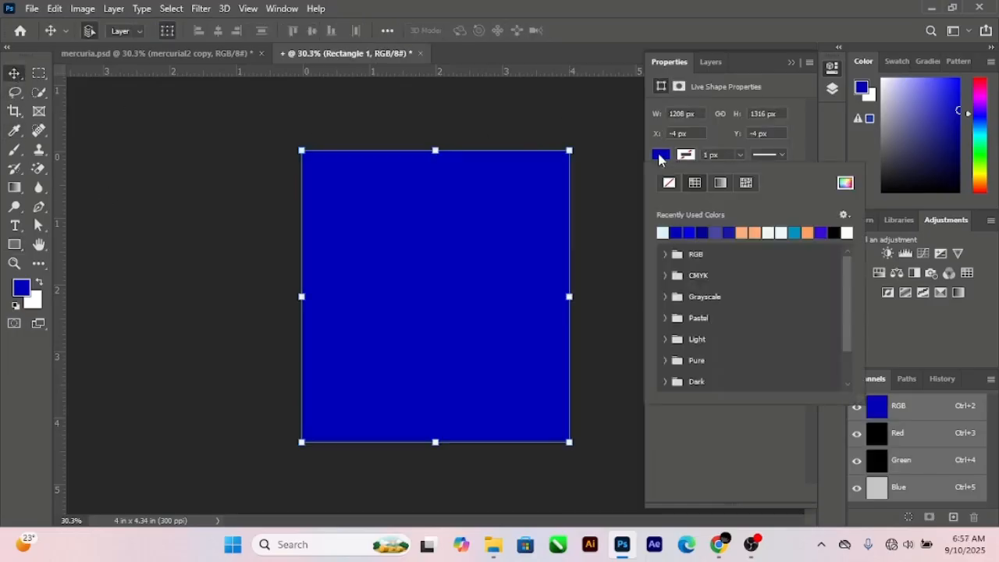
pyautogui.click(665, 232)
pyautogui.click(390, 133)
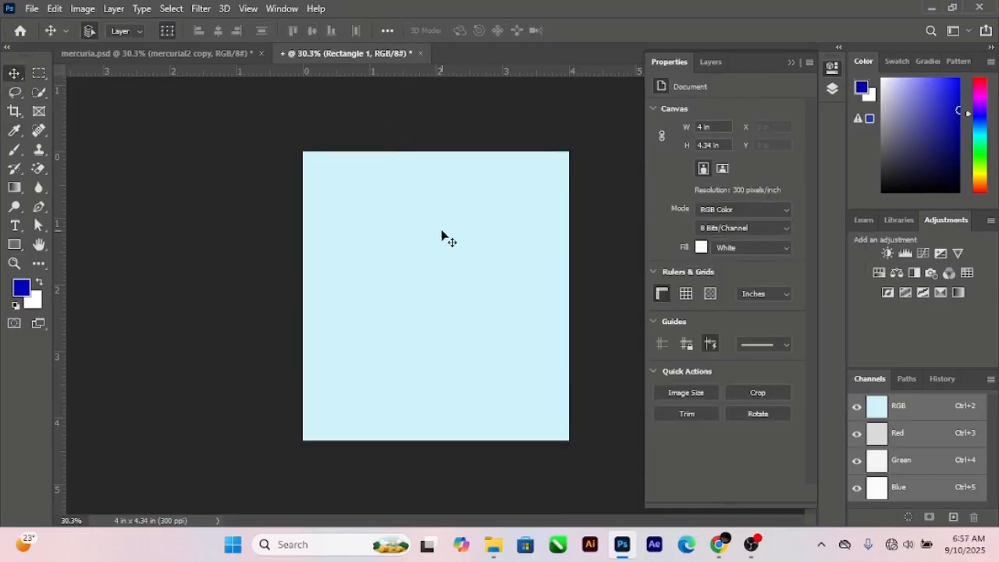
pyautogui.moveTo(414, 266); pyautogui.dragTo(430, 283)
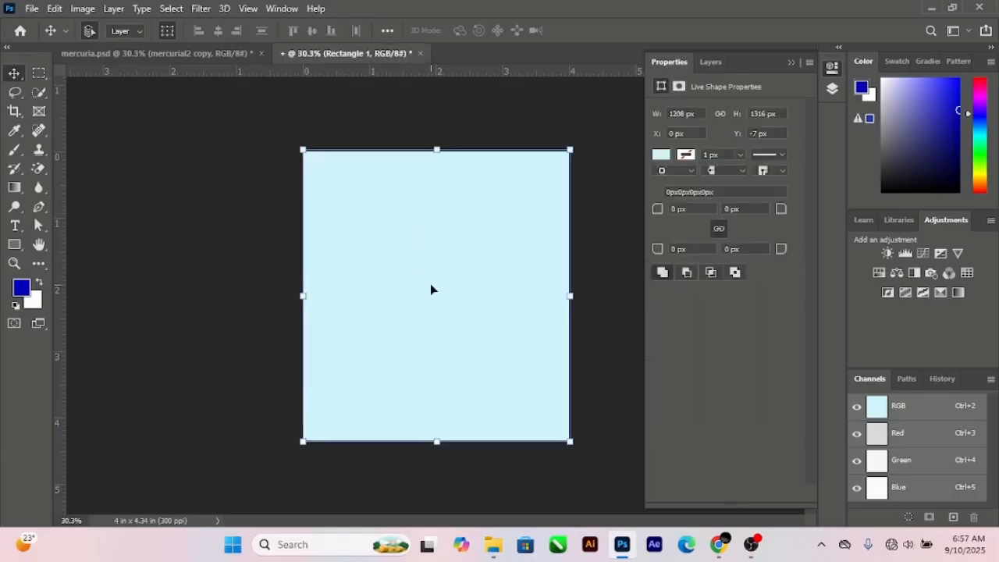
pyautogui.click(660, 156)
pyautogui.click(845, 184)
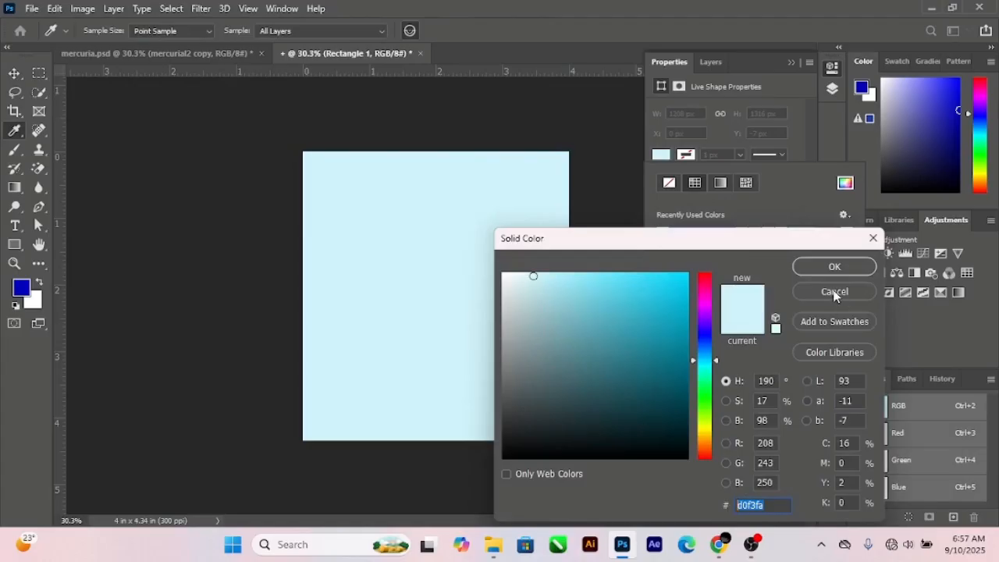
pyautogui.click(835, 268)
pyautogui.click(208, 193)
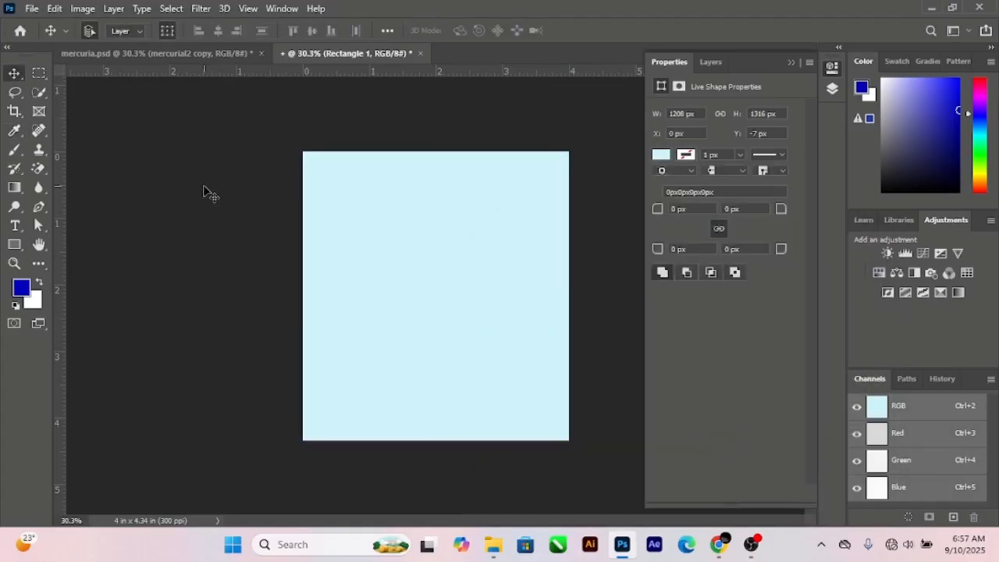
pyautogui.click(207, 191)
# Place the Whisk_2m3zjiwowu image as an embedded object and shift it slightly left, to about X -0.15 in.
pyautogui.scroll(-1, 483, 257)
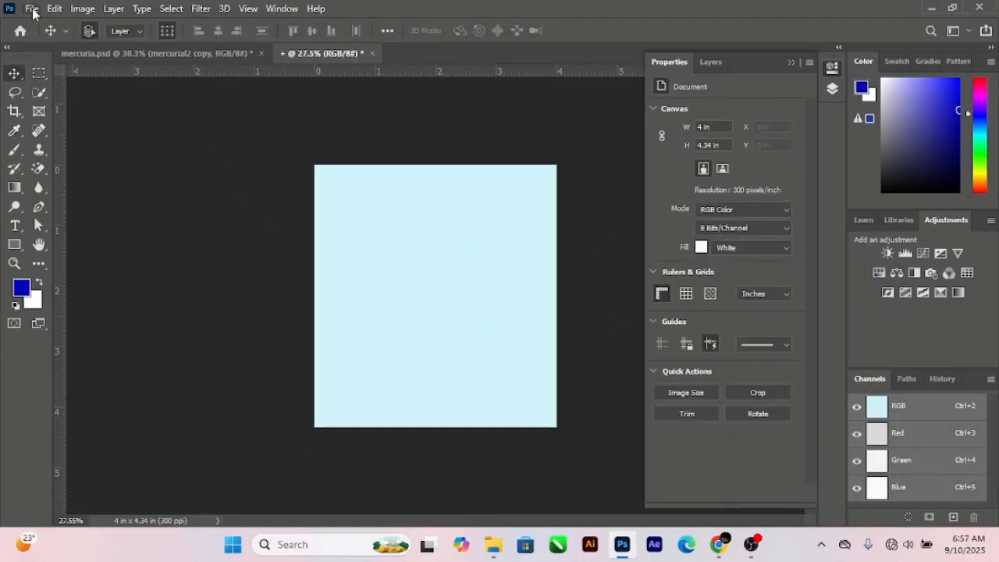
pyautogui.click(32, 9)
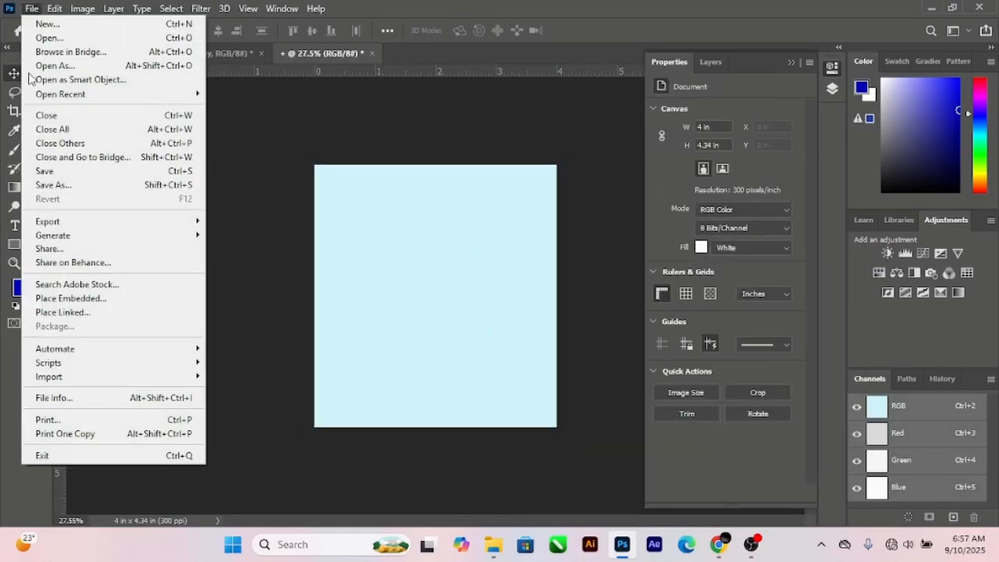
pyautogui.click(67, 298)
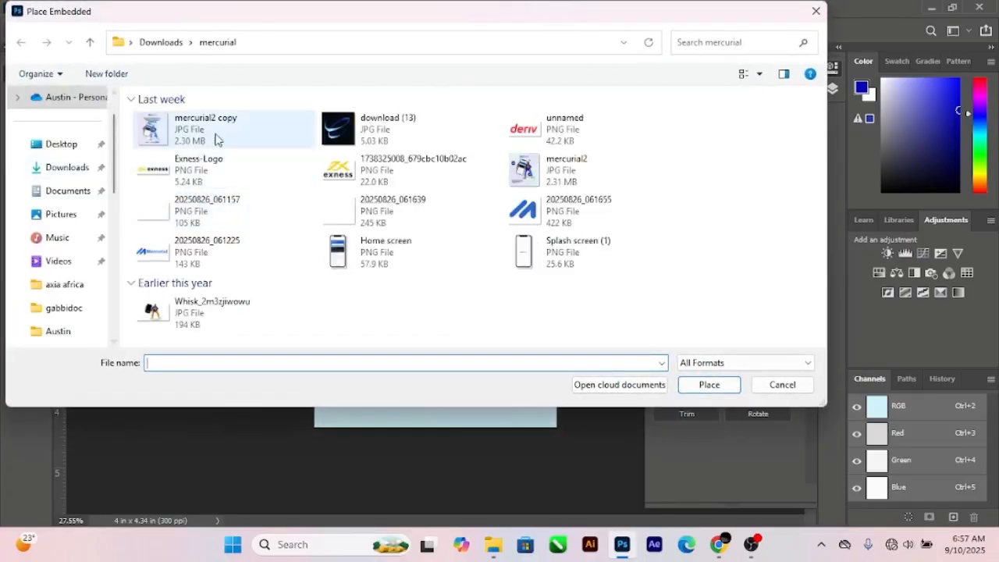
pyautogui.click(201, 316)
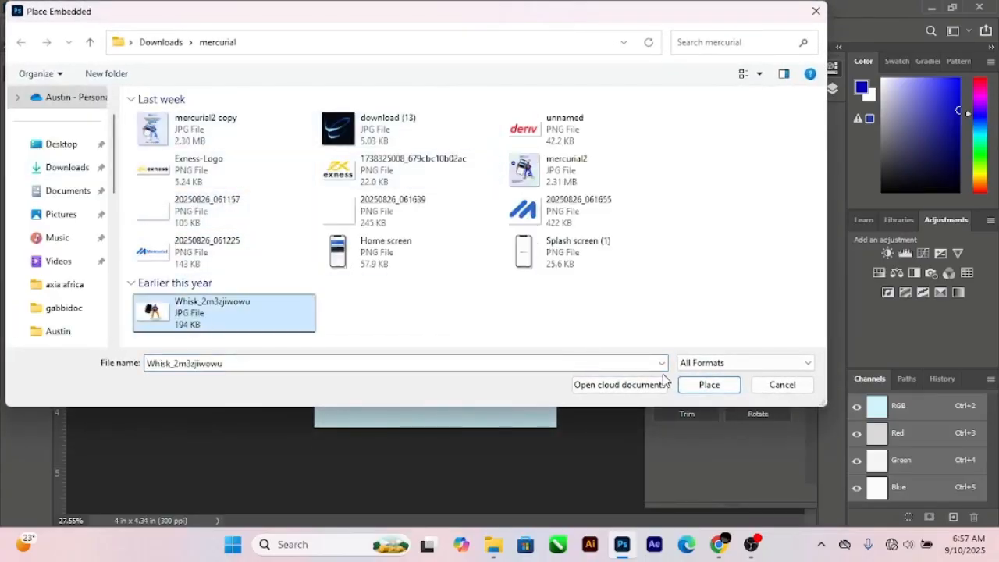
pyautogui.click(709, 389)
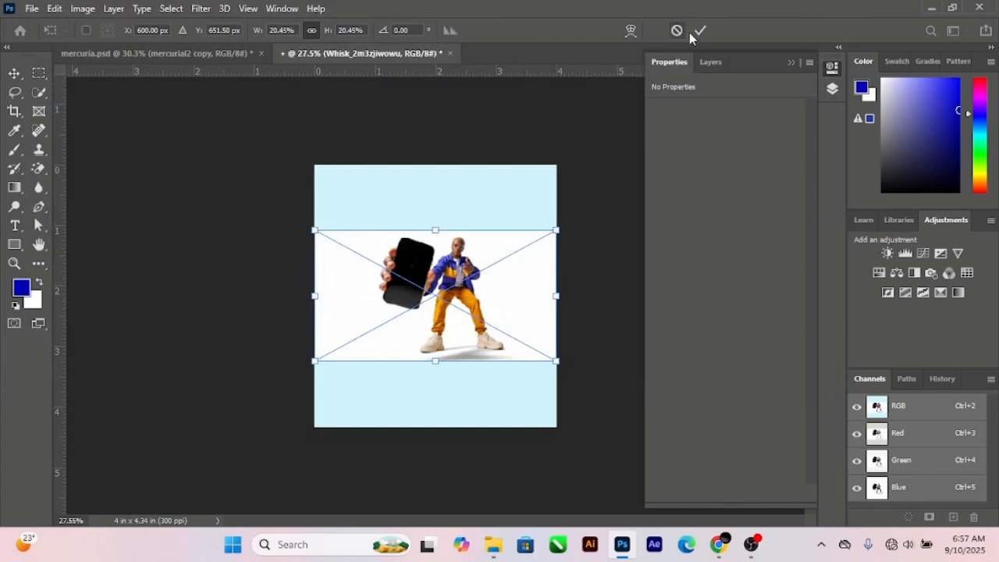
pyautogui.press('Return')
pyautogui.scroll(2, 470, 322)
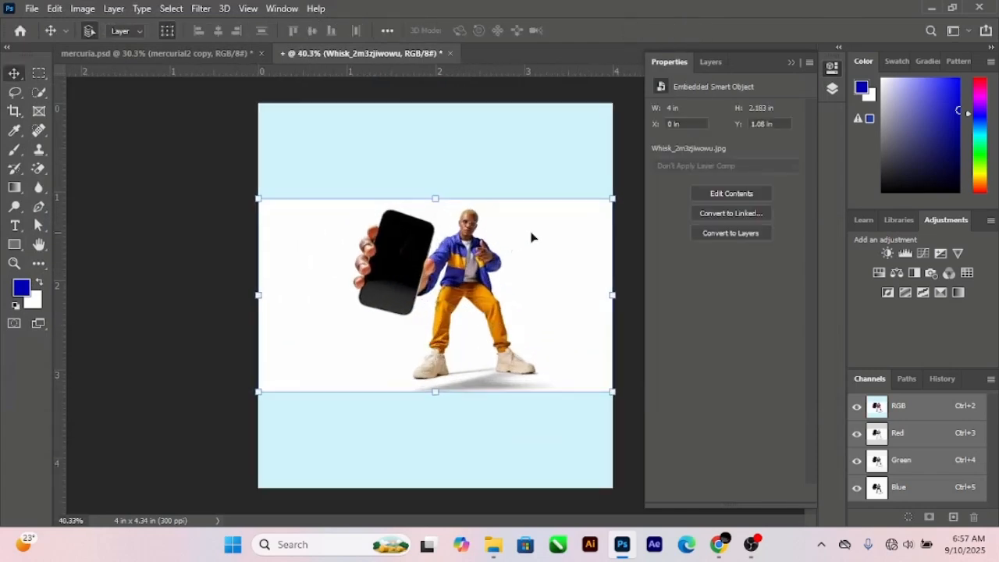
pyautogui.scroll(1, 528, 298)
pyautogui.moveTo(518, 295); pyautogui.dragTo(504, 294)
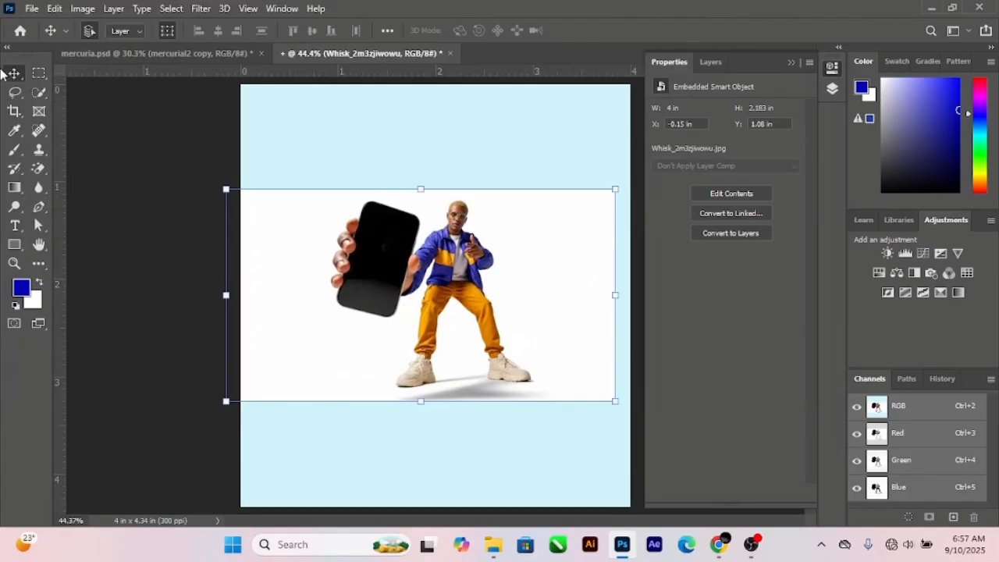
# Activate the Quick Selection tool and run Select Subject on the placed image of the man.
pyautogui.click(37, 94)
pyautogui.scroll(2, 468, 226)
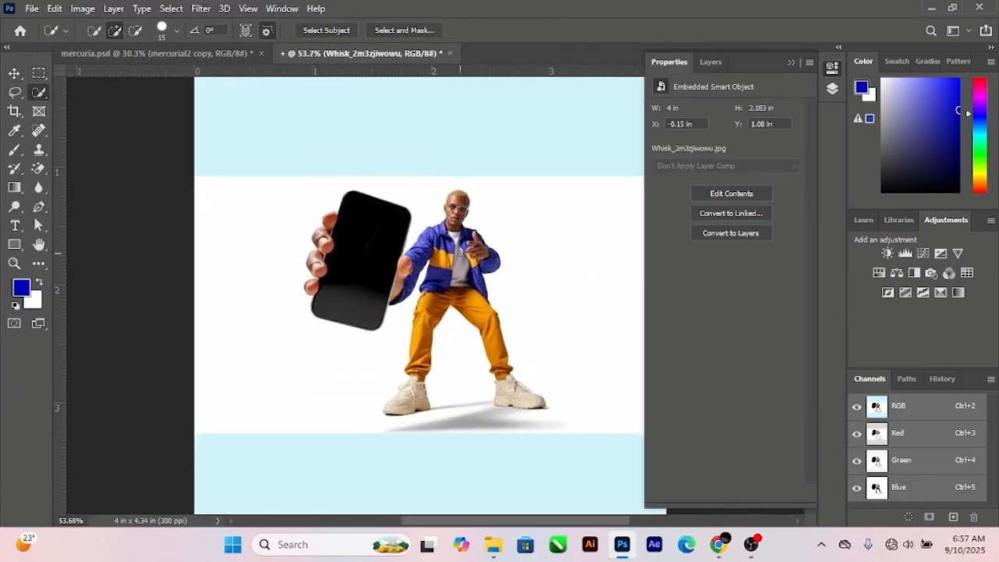
pyautogui.rightClick(39, 94)
pyautogui.click(74, 112)
pyautogui.click(171, 8)
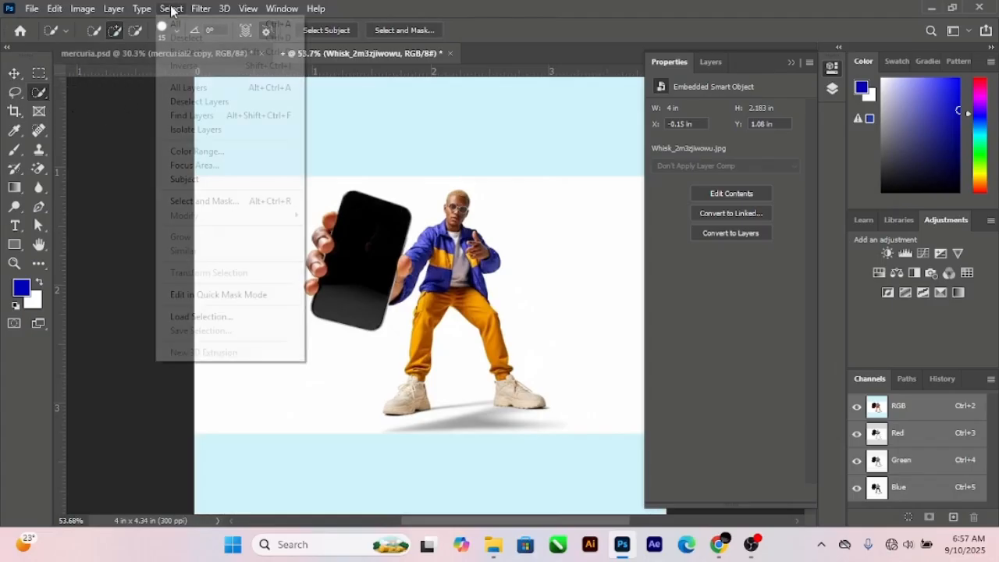
pyautogui.click(184, 179)
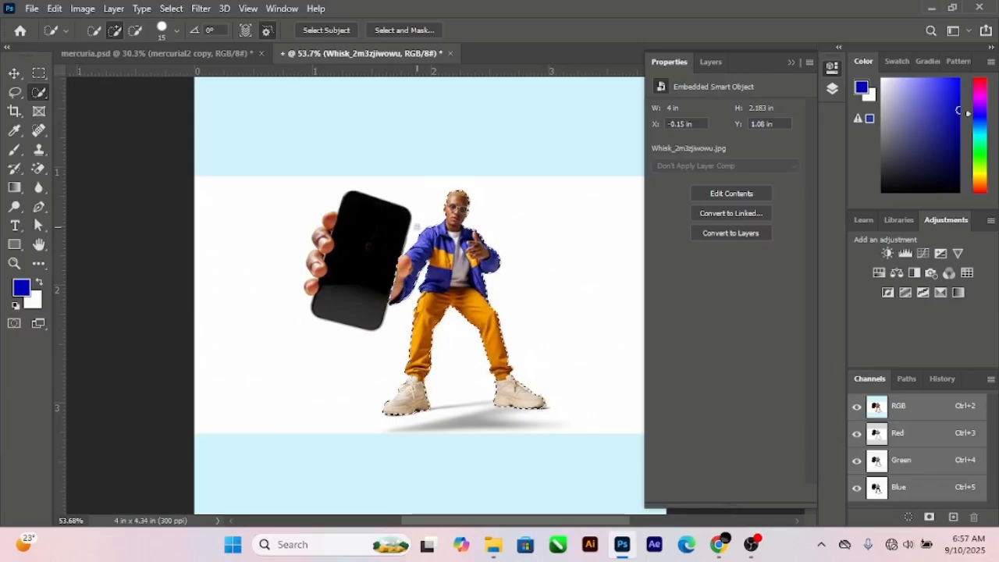
# Add the four fingers along the phone's left edge to the selection of the man, leaving the phone out.
pyautogui.scroll(3, 431, 301)
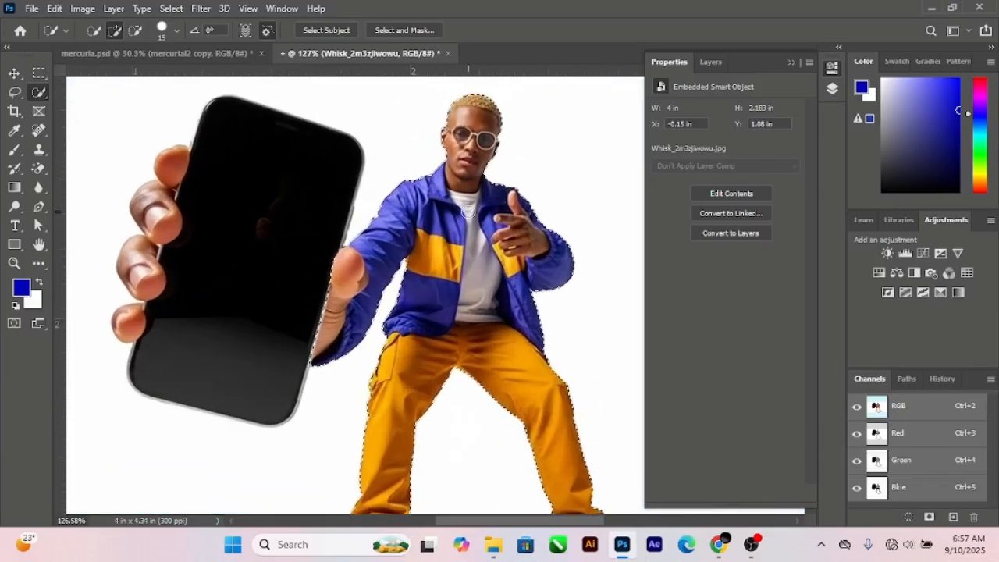
pyautogui.click(264, 180)
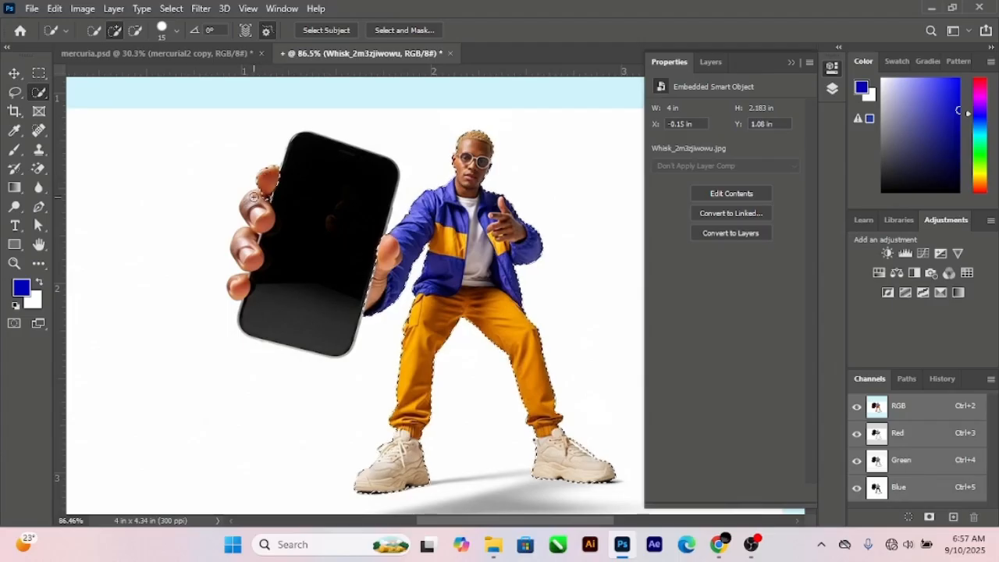
pyautogui.click(258, 216)
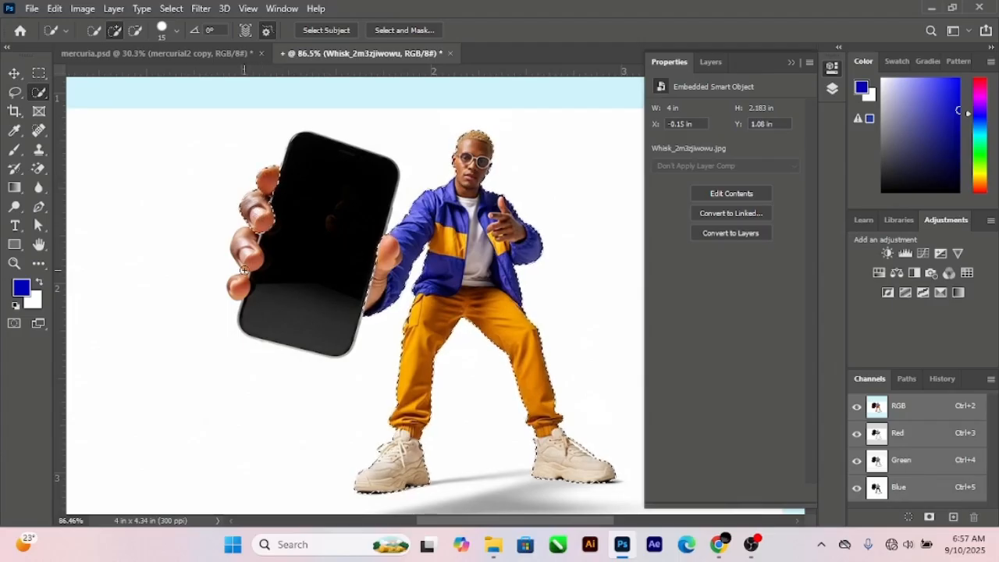
pyautogui.moveTo(258, 217); pyautogui.dragTo(242, 301)
pyautogui.scroll(-1, 269, 200)
pyautogui.scroll(-1, 269, 200)
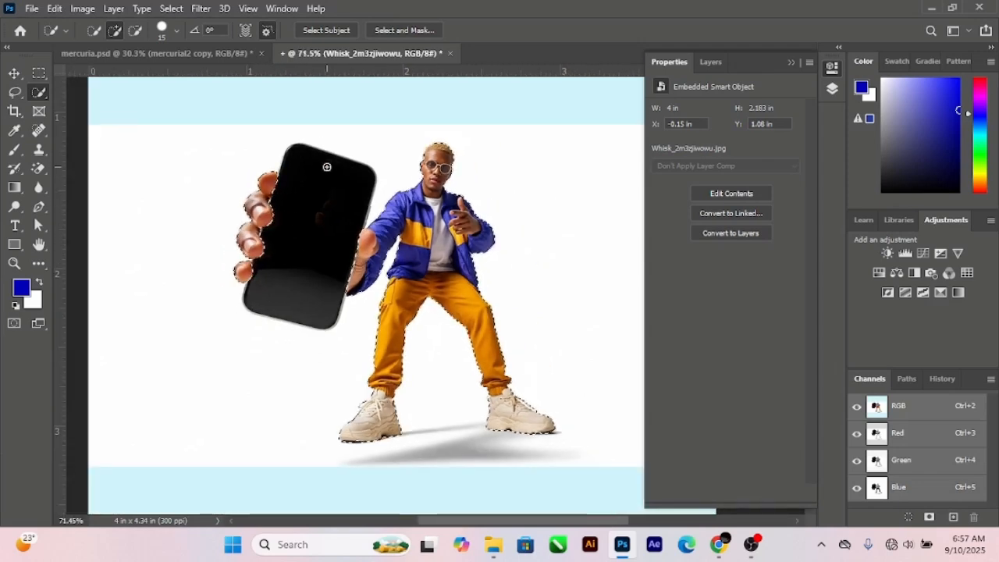
# Mask the Whisk_2m3zjiwowu layer with the current selection to isolate the man and his fingers.
pyautogui.click(707, 62)
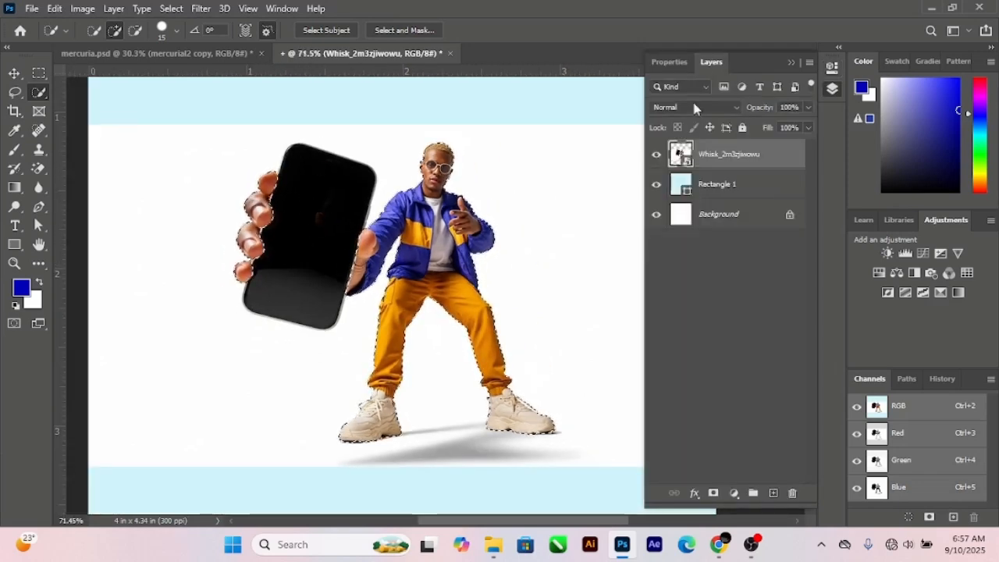
pyautogui.click(713, 493)
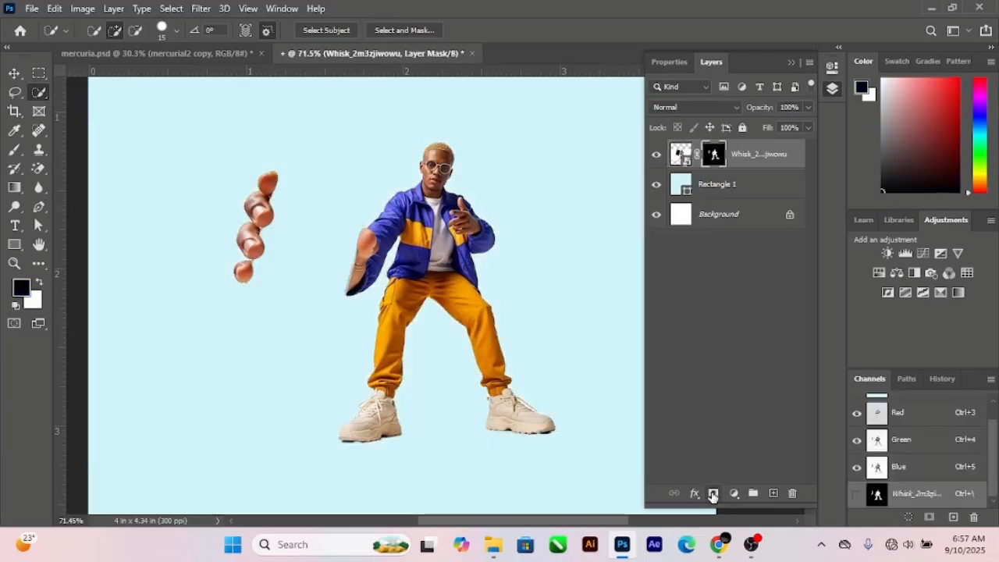
pyautogui.scroll(-4, 429, 298)
pyautogui.scroll(3, 371, 256)
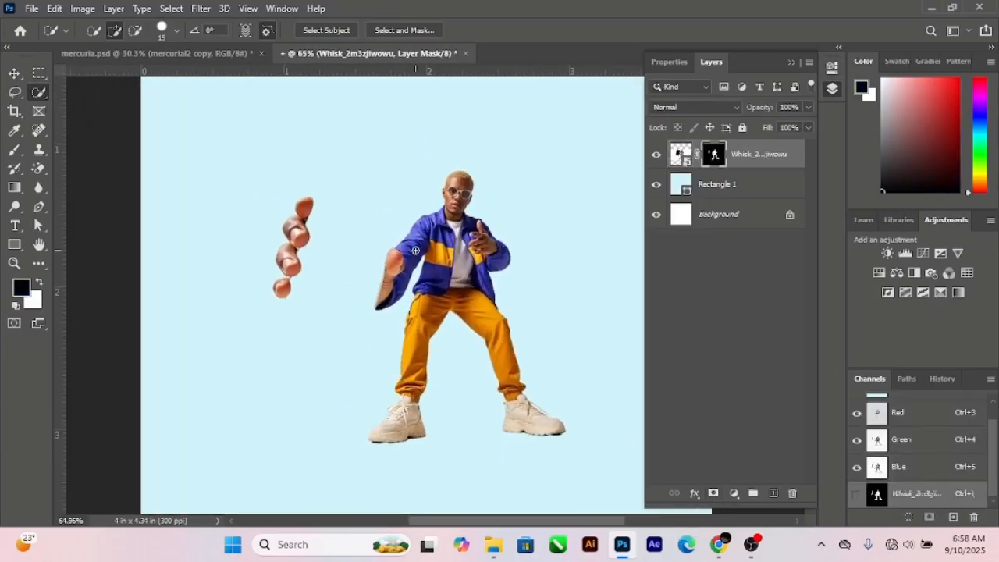
pyautogui.scroll(-3, 419, 251)
pyautogui.scroll(-1, 419, 250)
# Convert the masked layer of the man to a smart object.
pyautogui.click(14, 72)
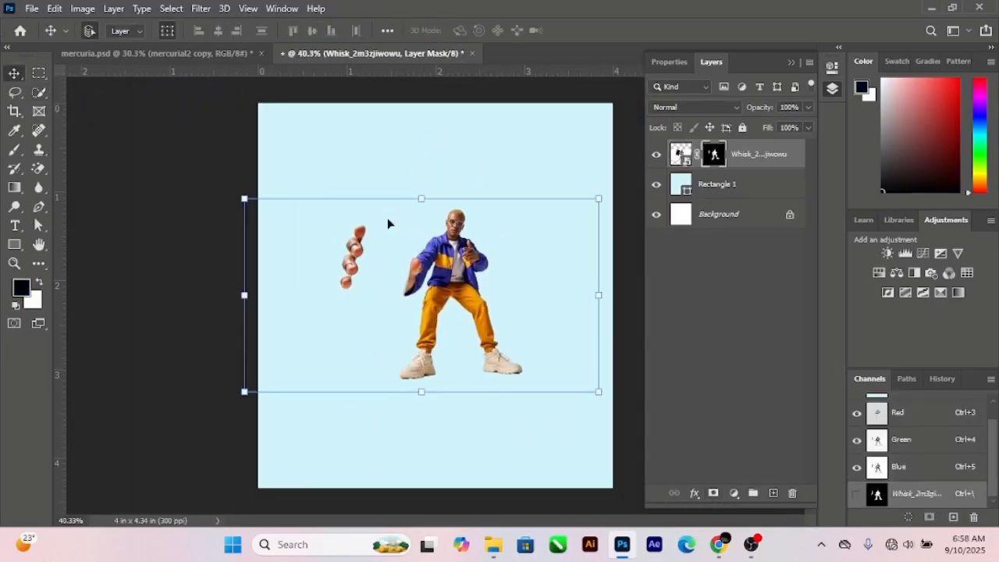
pyautogui.rightClick(769, 164)
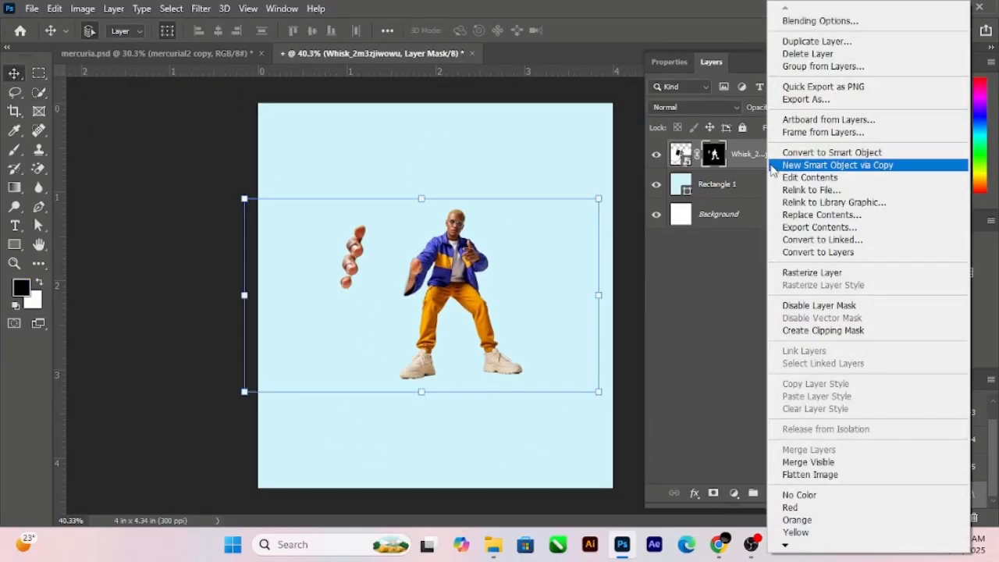
pyautogui.click(825, 151)
# Move the cut-out man down to the lower middle of the canvas.
pyautogui.scroll(-1, 462, 273)
pyautogui.moveTo(463, 271); pyautogui.dragTo(441, 313)
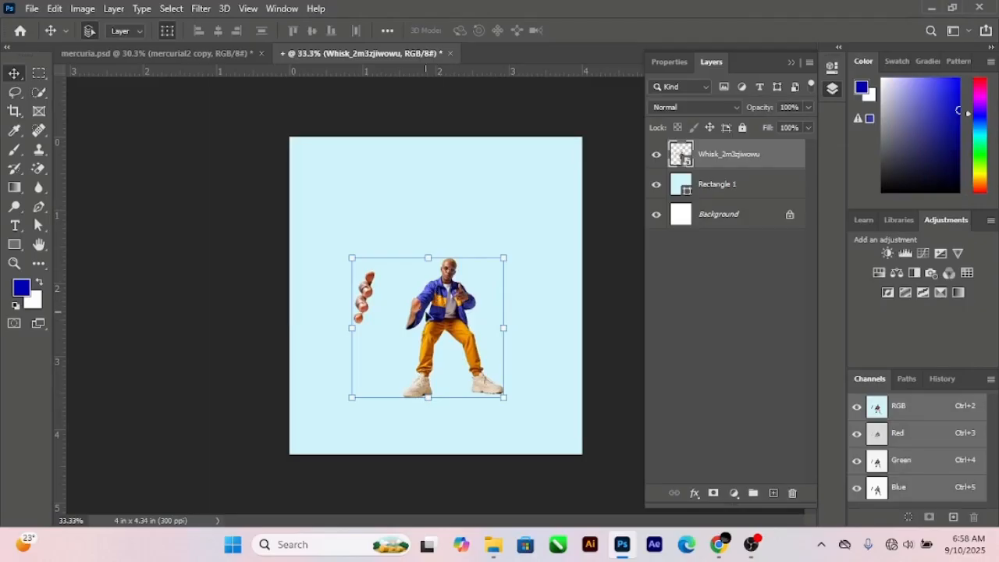
pyautogui.scroll(2, 430, 314)
pyautogui.scroll(-2, 449, 313)
pyautogui.moveTo(451, 314); pyautogui.dragTo(451, 320)
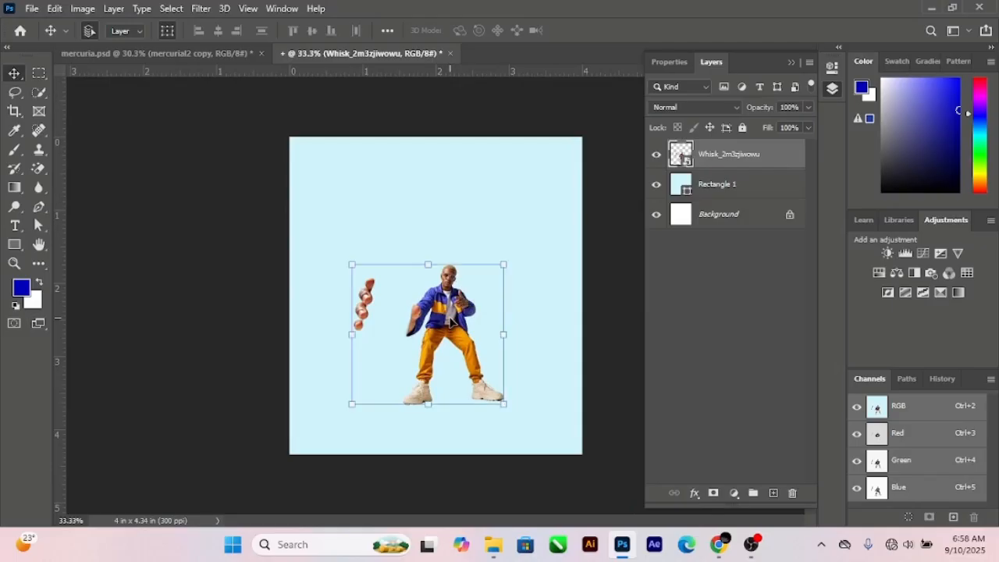
pyautogui.click(31, 9)
pyautogui.click(232, 117)
# Duplicate the cut-out man's layer and select the original layer beneath the copy.
pyautogui.scroll(1, 456, 333)
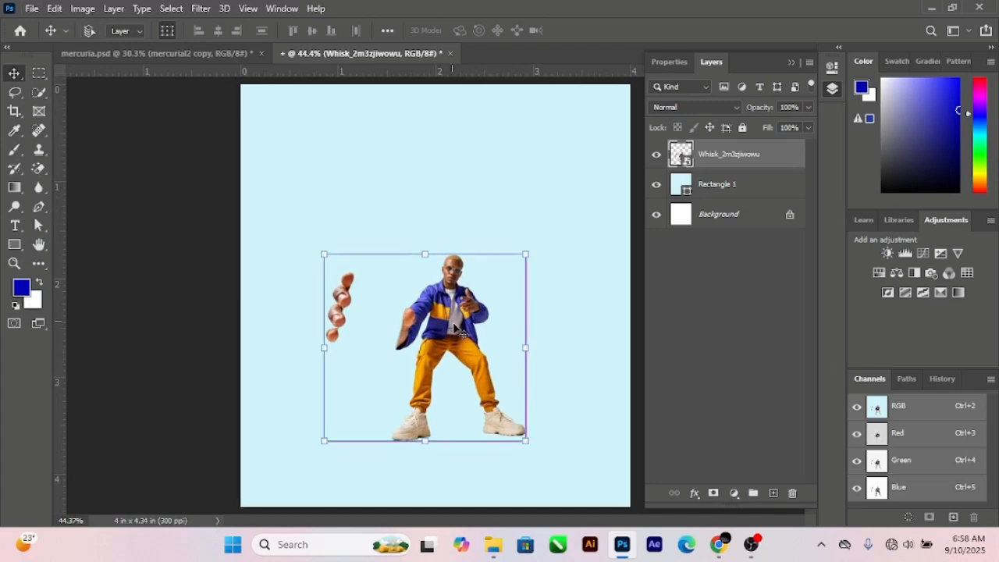
pyautogui.hotkey('ctrl', 'j')
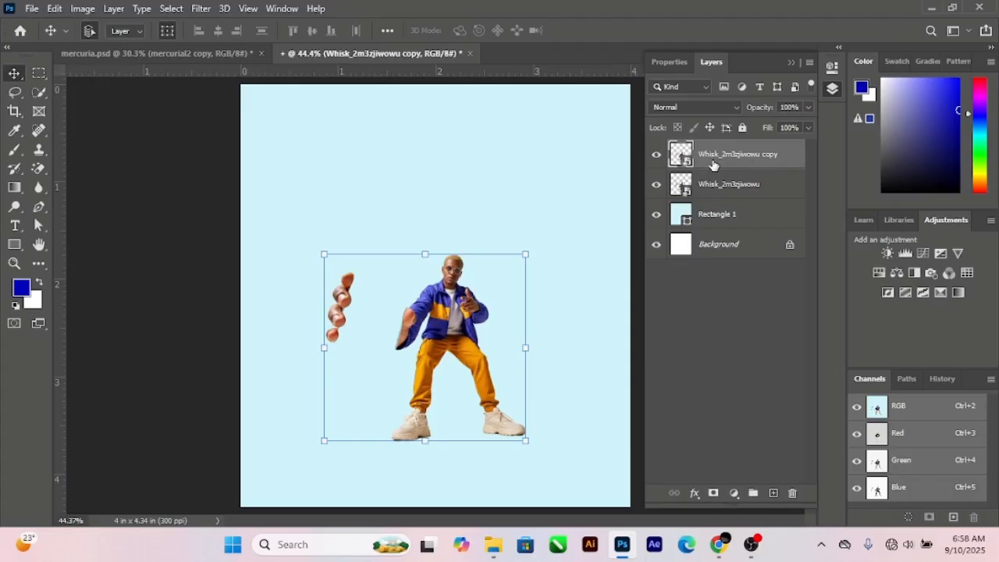
pyautogui.click(719, 186)
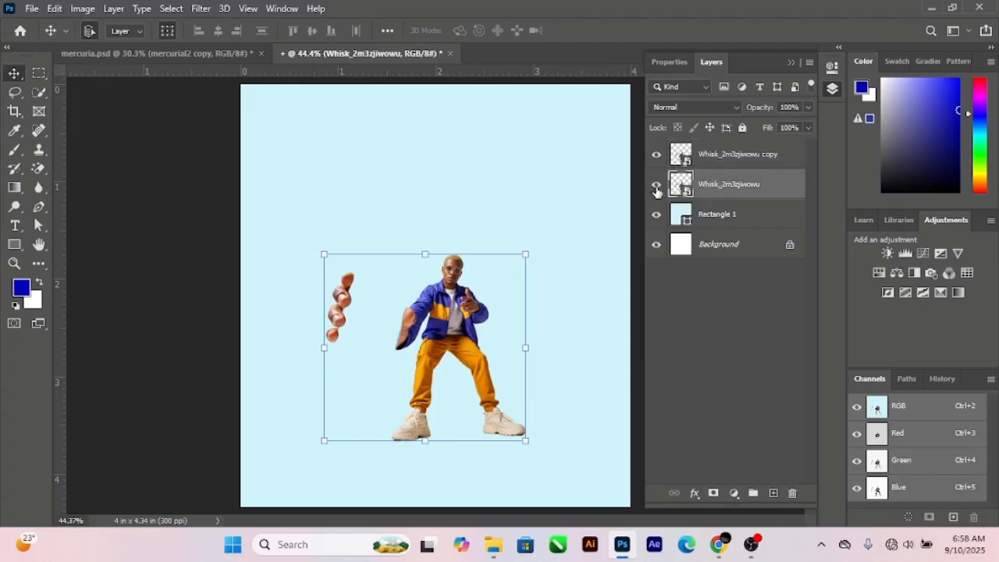
pyautogui.rightClick(746, 190)
pyautogui.click(717, 188)
pyautogui.click(732, 495)
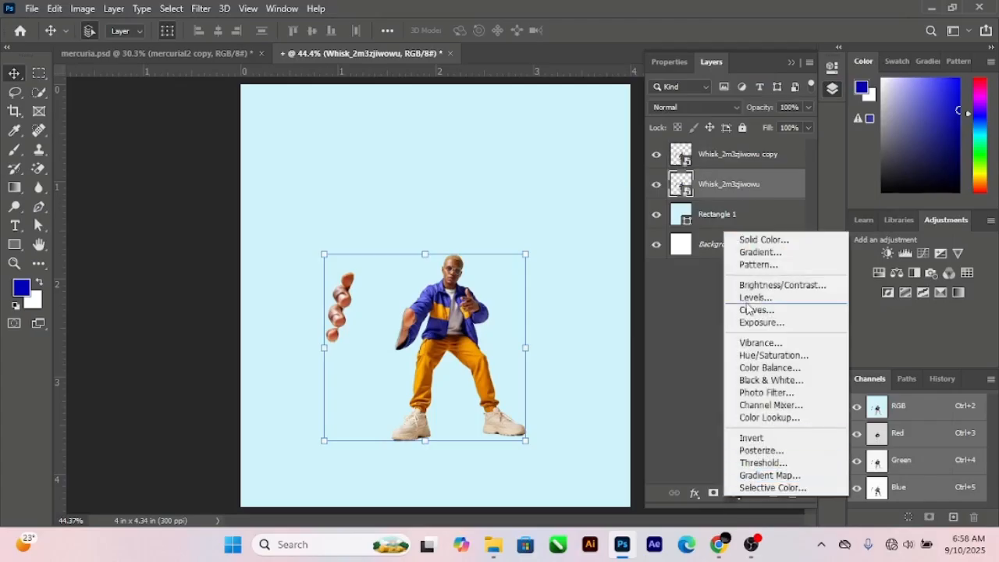
pyautogui.click(754, 242)
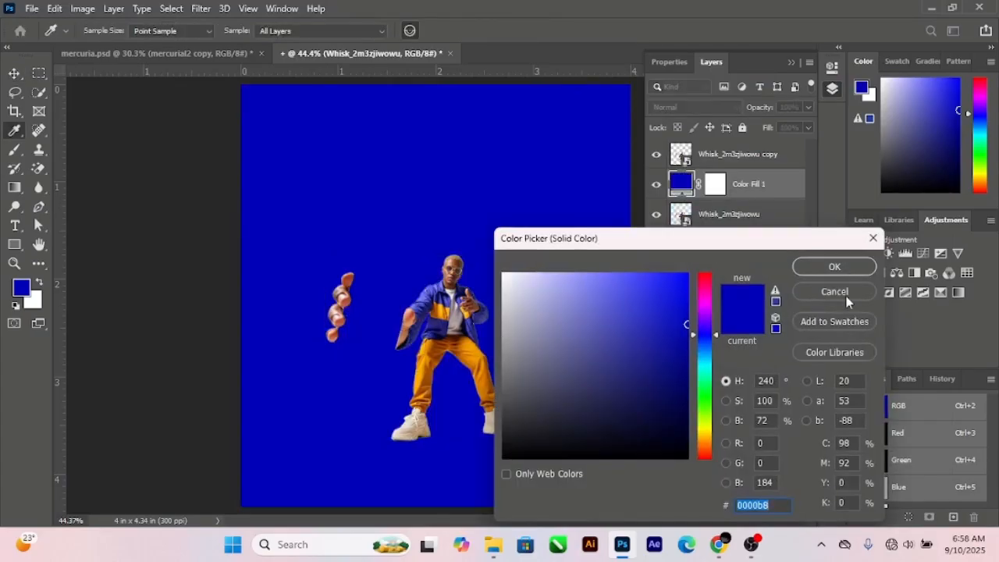
pyautogui.click(834, 291)
pyautogui.press('v')
# Give the lower copy of the man a near-black Color Overlay at 100% opacity and convert that layer to a smart object.
pyautogui.click(694, 494)
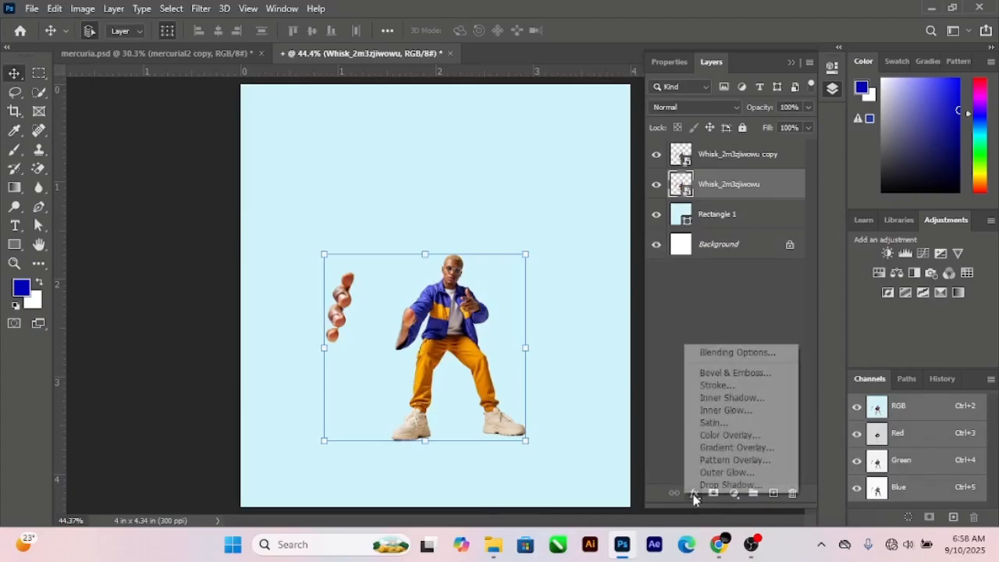
pyautogui.click(730, 435)
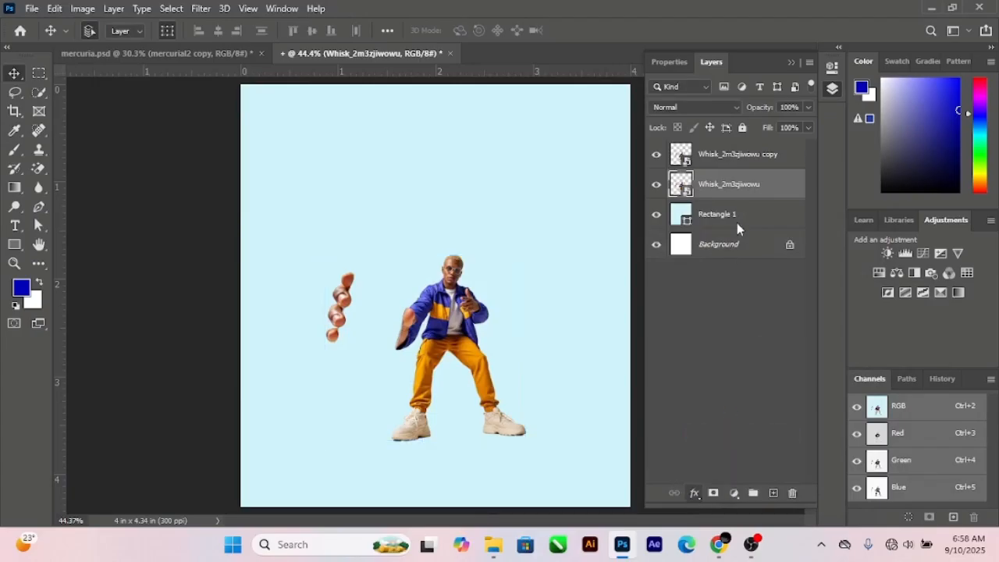
pyautogui.click(771, 155)
pyautogui.moveTo(577, 370)
pyautogui.mouseDown()
pyautogui.moveTo(598, 442)
pyautogui.moveTo(596, 480)
pyautogui.moveTo(485, 443)
pyautogui.mouseUp()
pyautogui.click(834, 266)
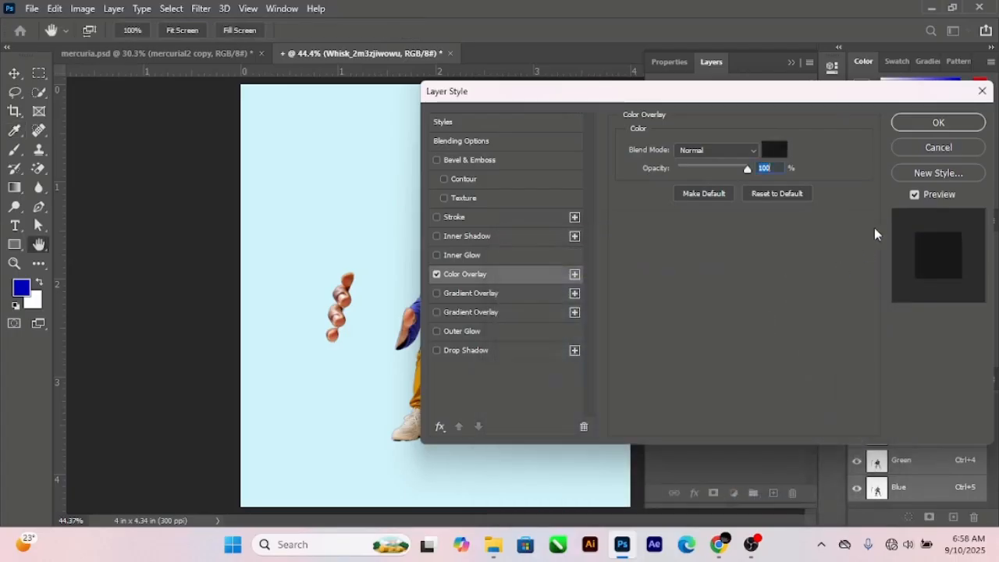
pyautogui.click(935, 123)
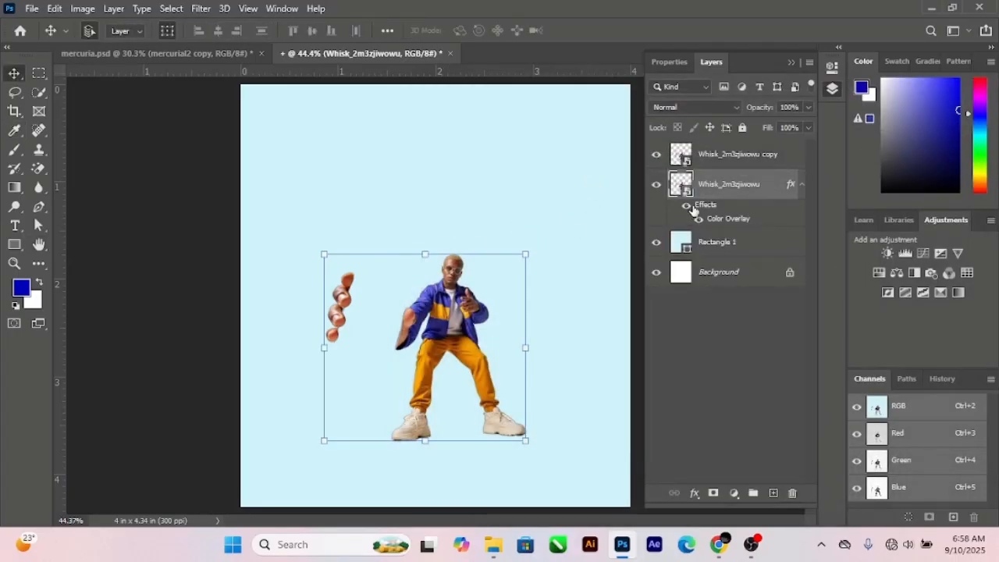
pyautogui.rightClick(718, 193)
pyautogui.click(780, 151)
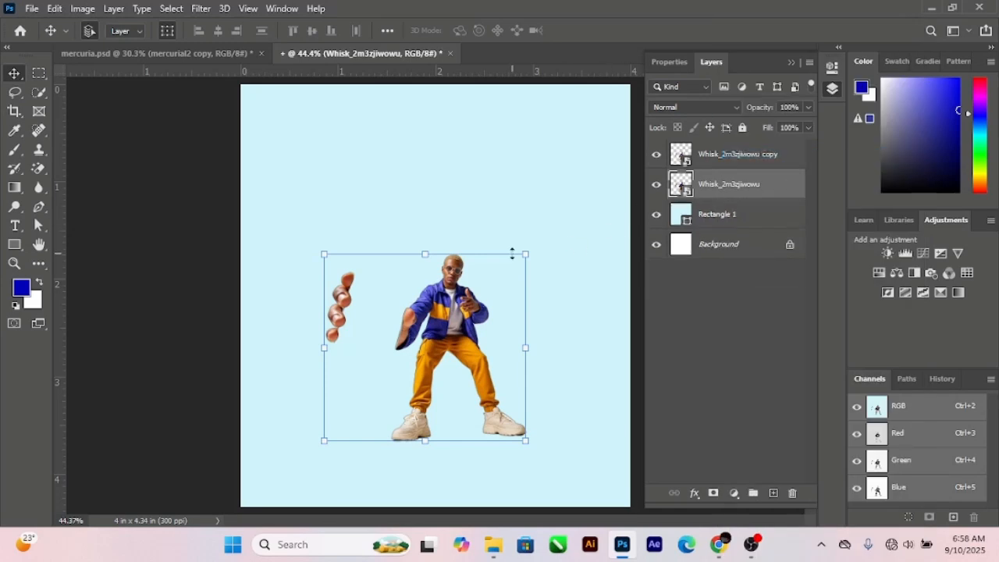
# Distort the black silhouette into a flattened shadow on the ground behind the man's feet, reduced to about 25.41% height.
pyautogui.scroll(-1, 451, 294)
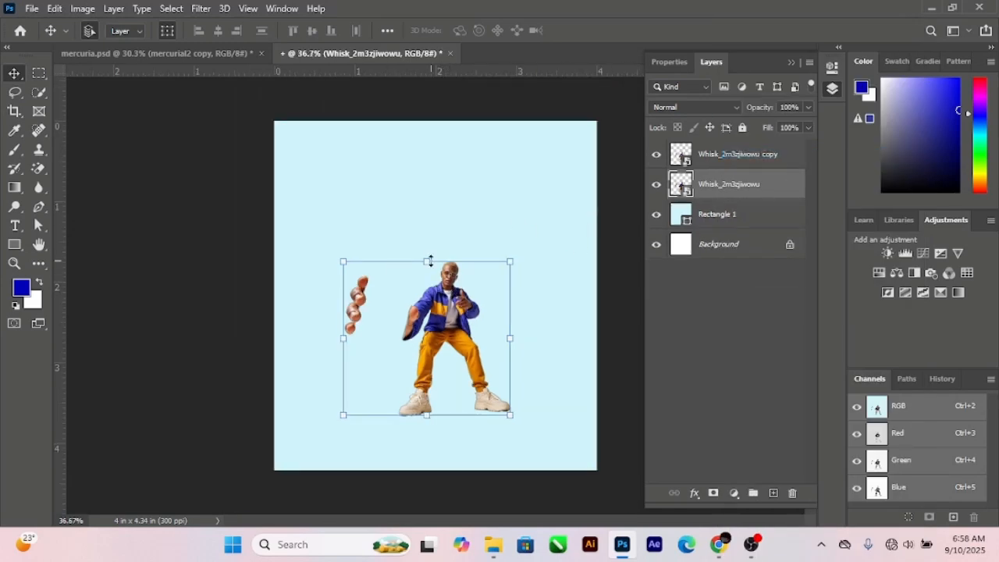
pyautogui.click(427, 260)
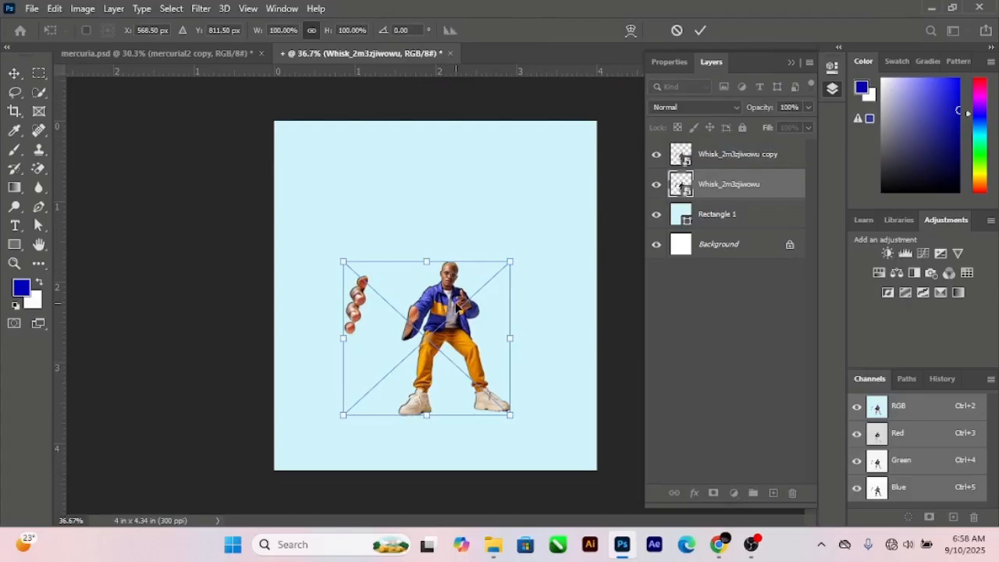
pyautogui.rightClick(446, 309)
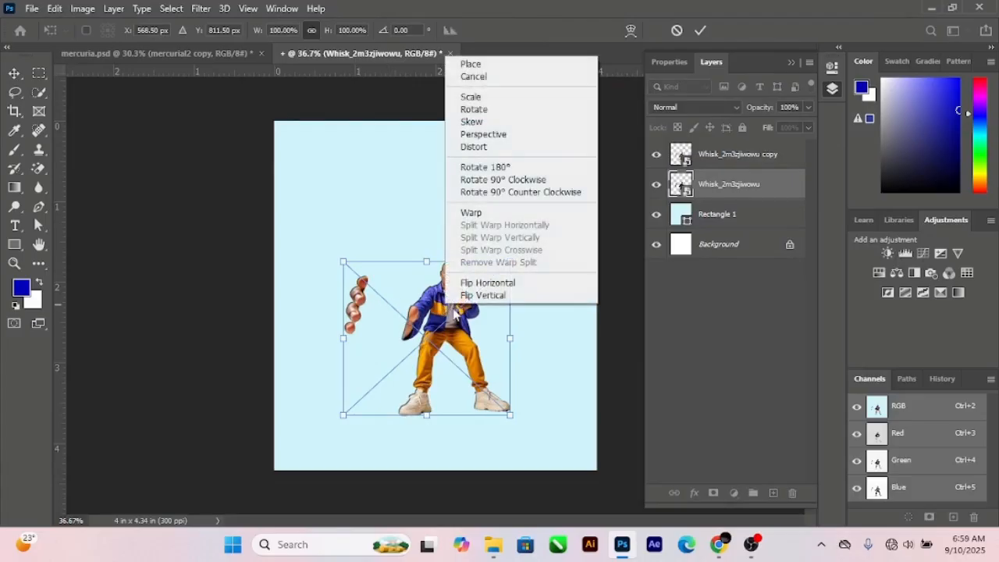
pyautogui.click(478, 147)
pyautogui.moveTo(426, 264); pyautogui.dragTo(381, 380)
pyautogui.click(700, 30)
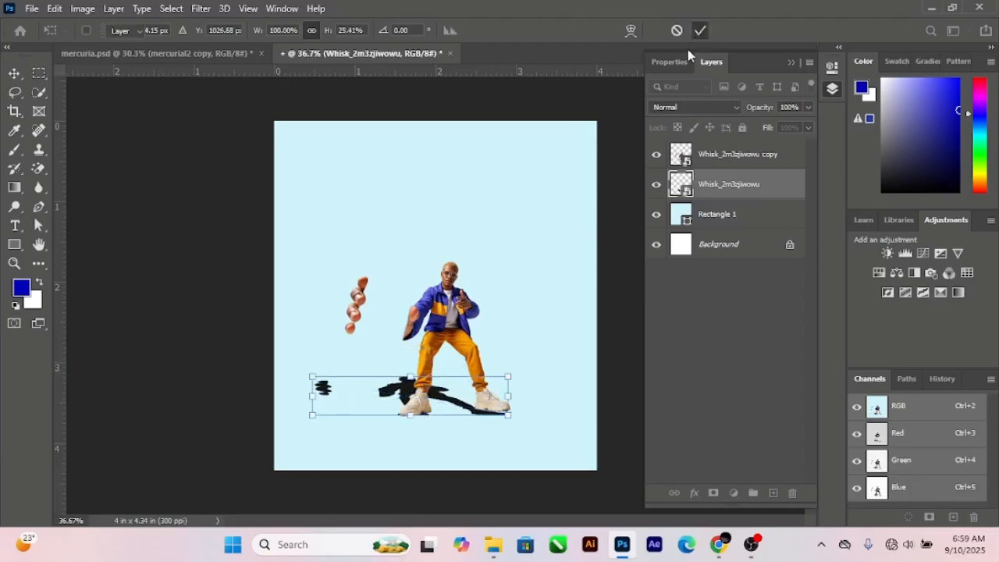
# Add a layer mask to the shadow layer and apply a Gaussian Blur with a 2.9 pixel radius to the shadow itself.
pyautogui.scroll(2, 440, 350)
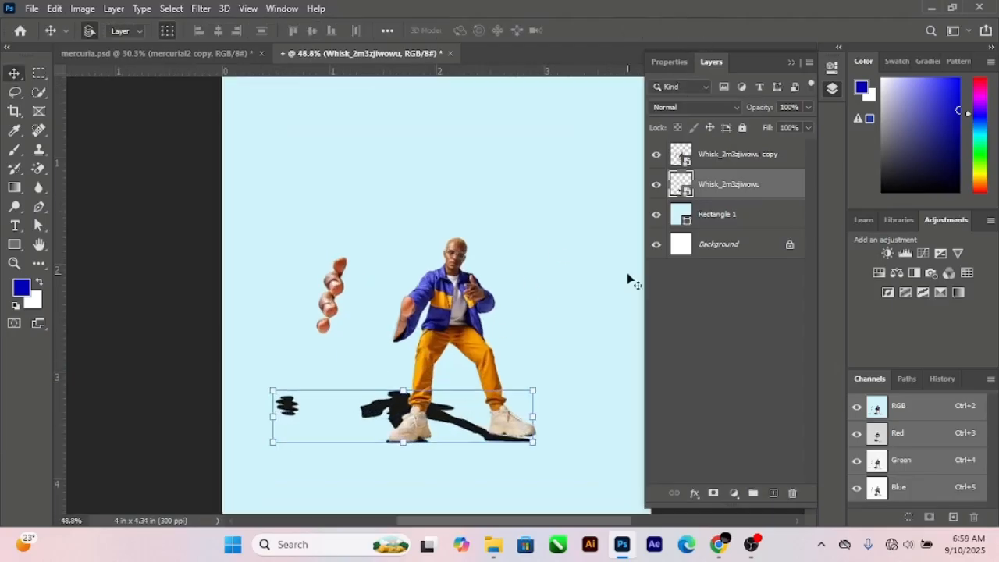
pyautogui.click(712, 494)
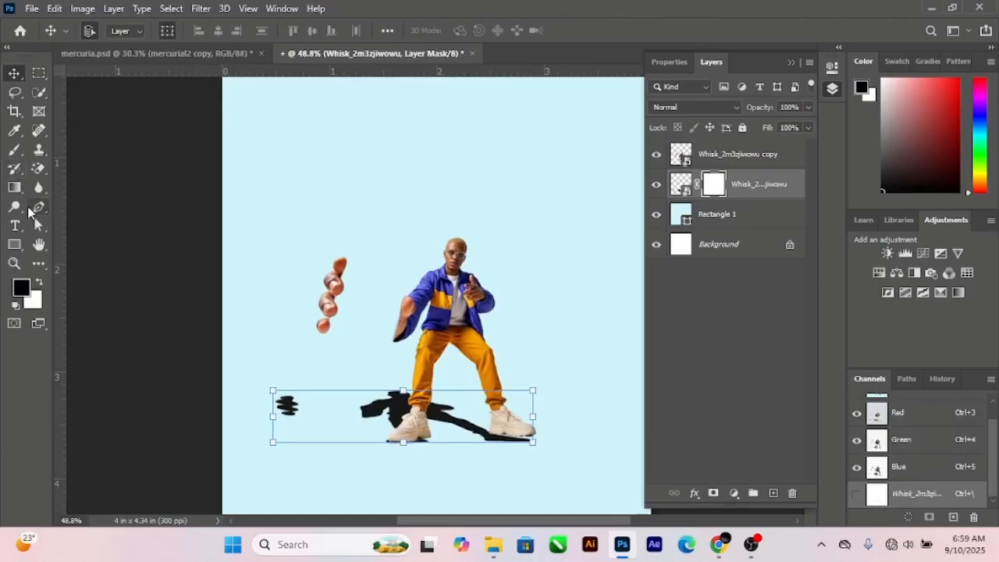
pyautogui.click(681, 185)
pyautogui.click(201, 9)
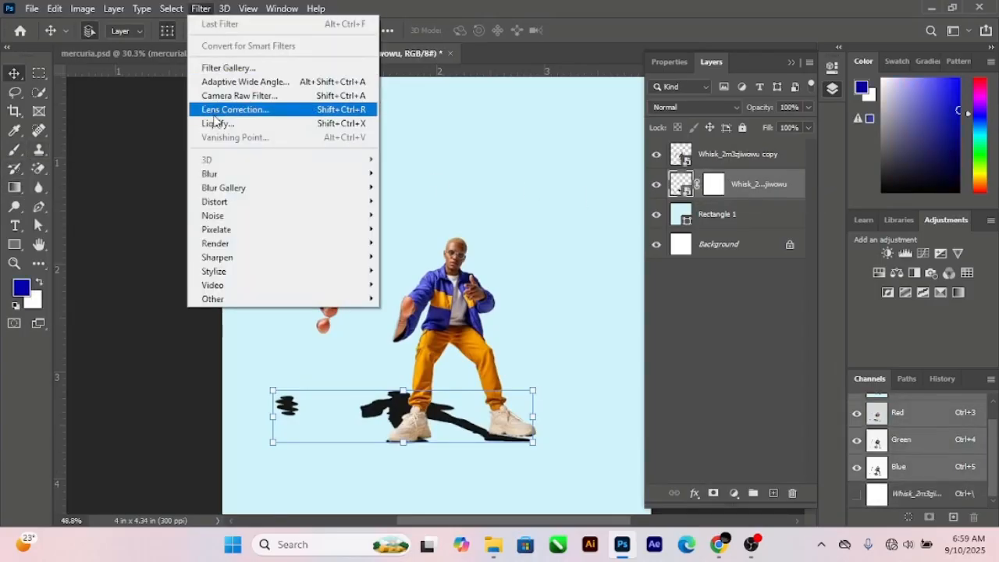
pyautogui.moveTo(221, 173)
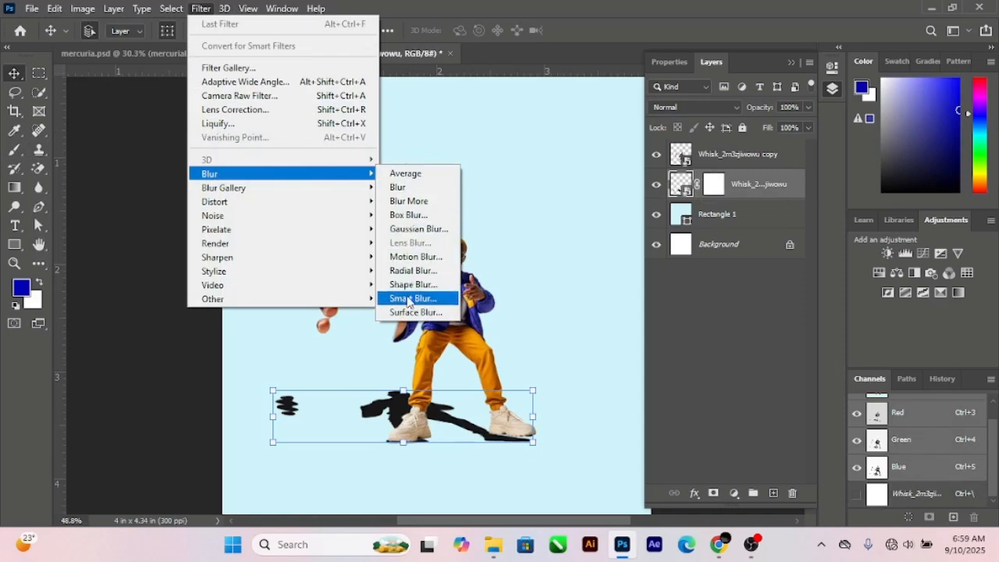
pyautogui.click(418, 229)
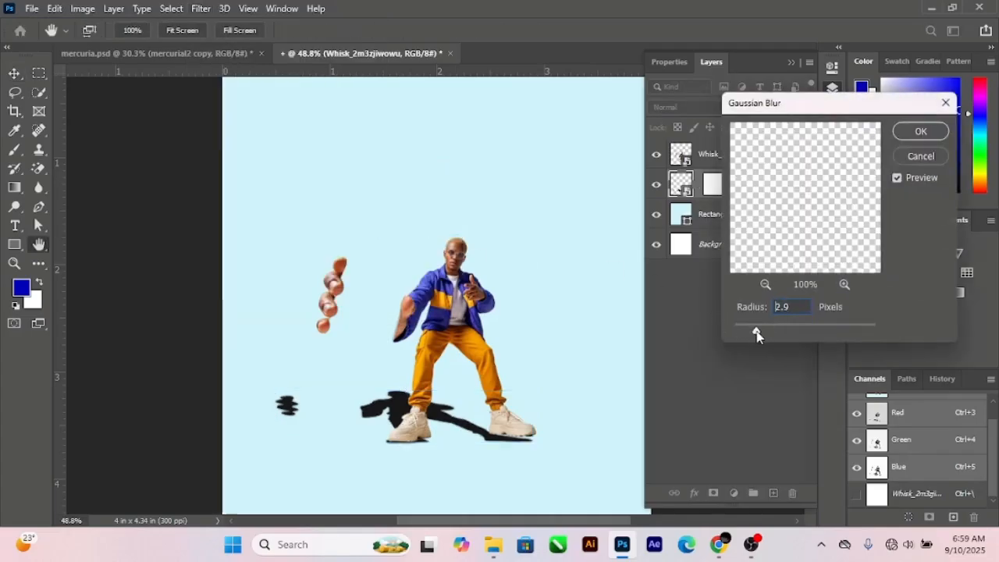
pyautogui.click(920, 132)
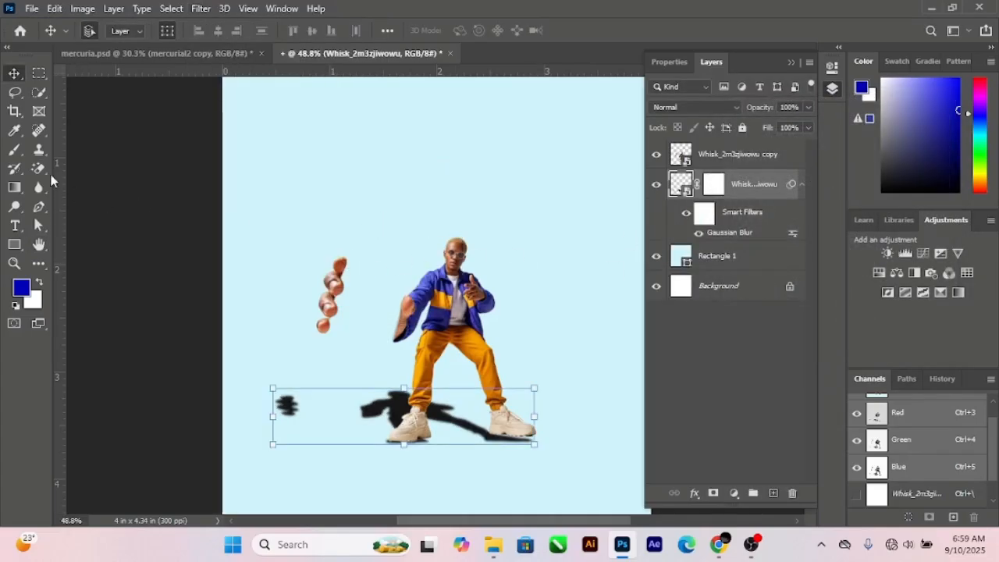
# Fade the shadow's far end by painting black on its mask with a soft 400 px brush, and lower the layer's opacity to 63%.
pyautogui.click(14, 150)
pyautogui.click(712, 182)
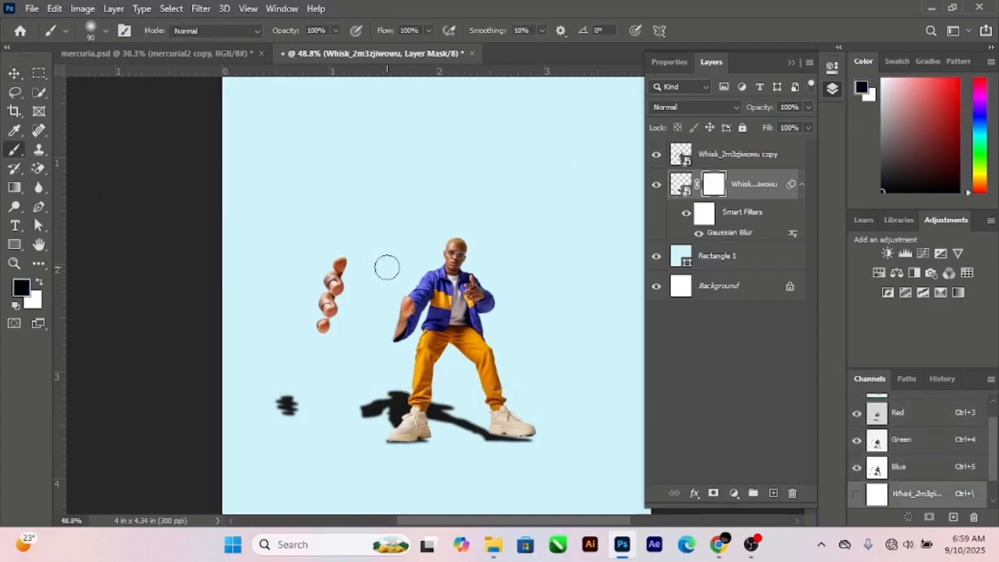
pyautogui.press(']')
pyautogui.press(']')
pyautogui.press(']')
pyautogui.press(']')
pyautogui.press(']')
pyautogui.press(']')
pyautogui.press(']')
pyautogui.press(']')
pyautogui.moveTo(335, 419)
pyautogui.mouseDown()
pyautogui.moveTo(297, 386)
pyautogui.moveTo(369, 373)
pyautogui.moveTo(387, 342)
pyautogui.moveTo(412, 357)
pyautogui.mouseUp()
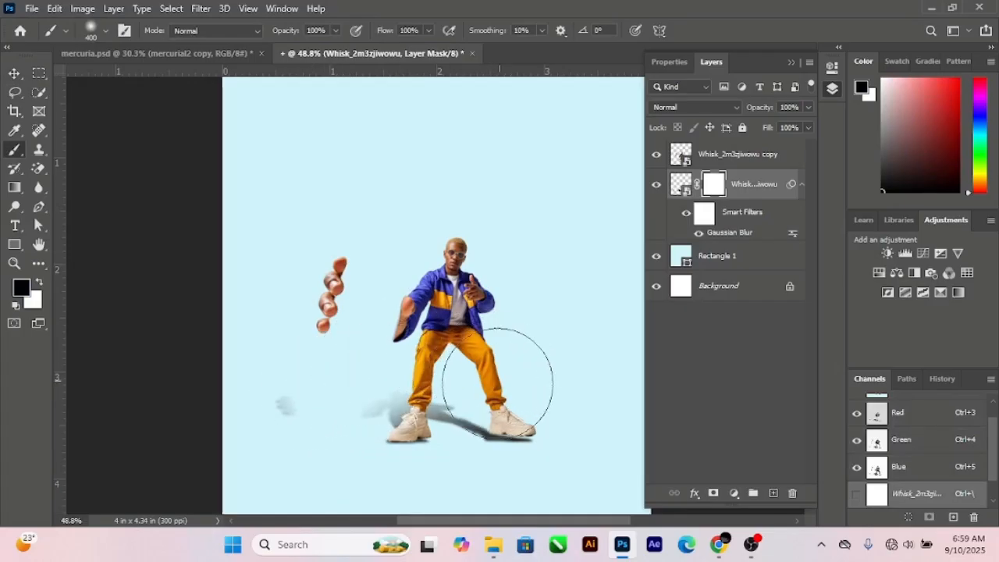
pyautogui.click(14, 72)
pyautogui.moveTo(777, 116); pyautogui.dragTo(735, 118)
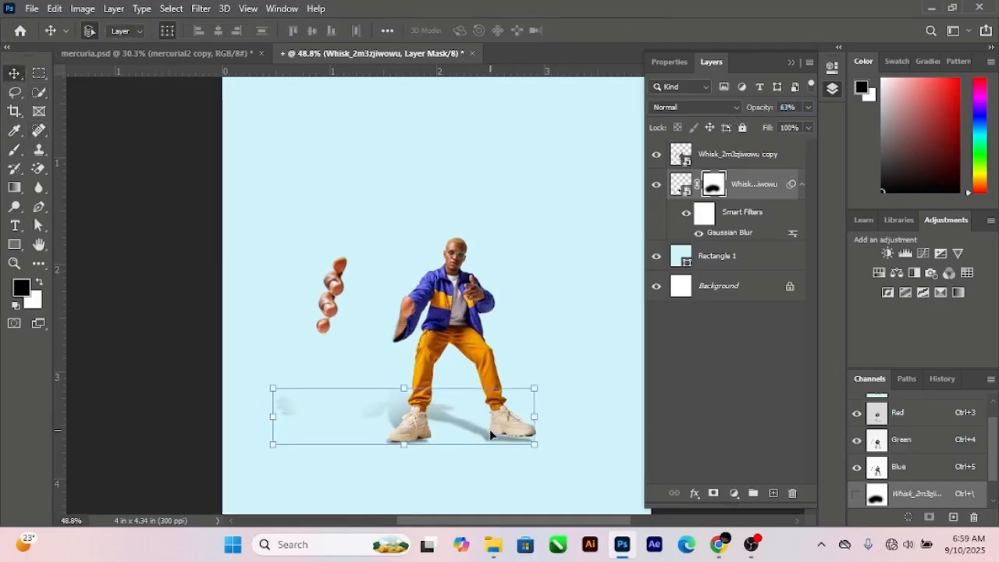
# Distort the shadow by raising its lower corner at the front shoe slightly so it meets the sole.
pyautogui.scroll(5, 536, 479)
pyautogui.scroll(3, 539, 420)
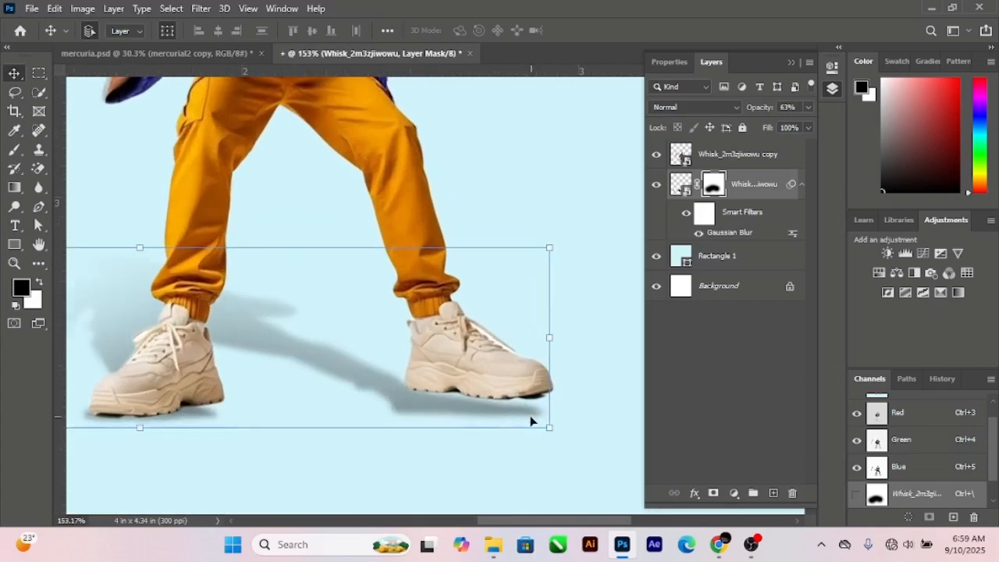
pyautogui.scroll(-7, 508, 428)
pyautogui.scroll(7, 431, 401)
pyautogui.click(378, 388)
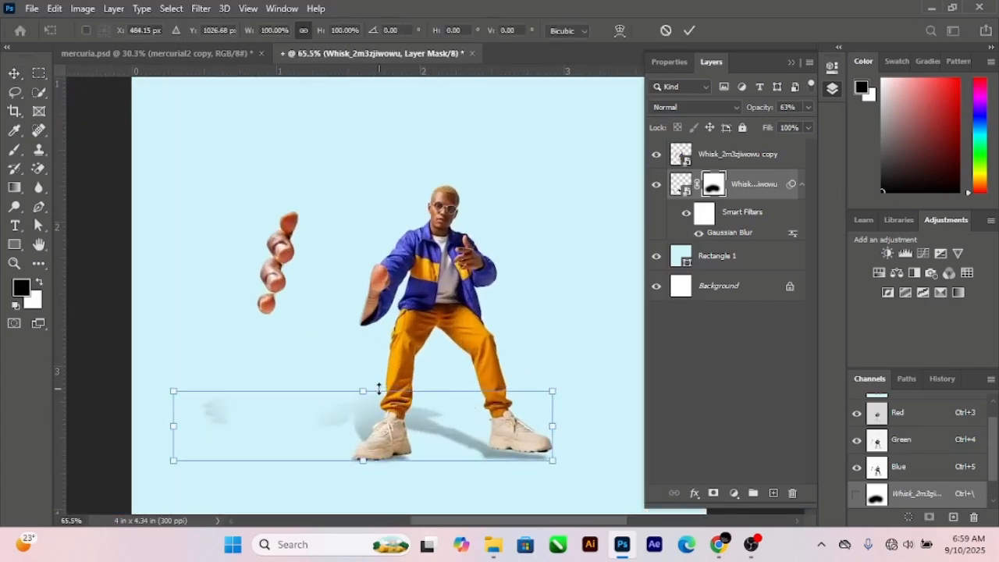
pyautogui.rightClick(391, 422)
pyautogui.click(461, 213)
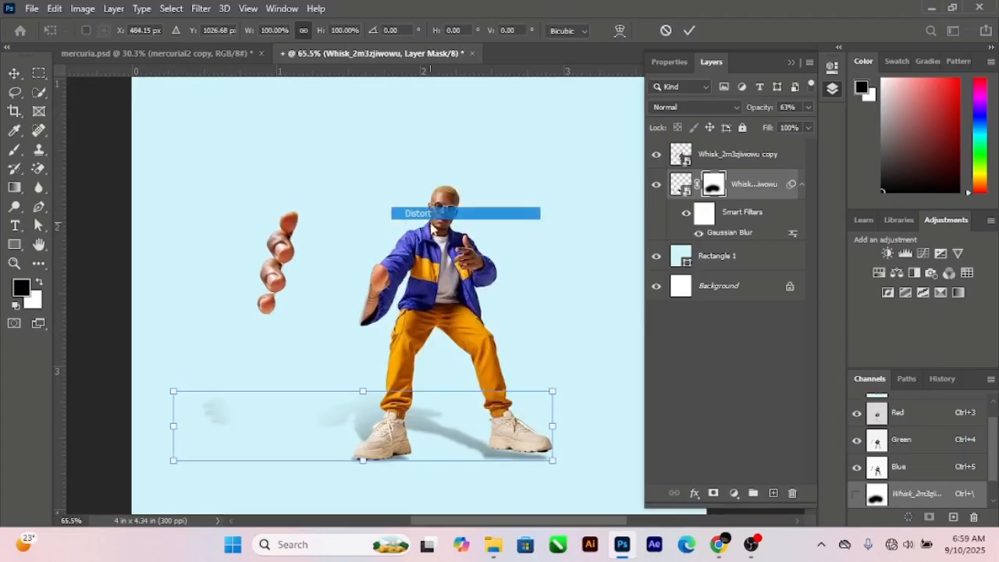
pyautogui.moveTo(552, 464); pyautogui.dragTo(555, 460)
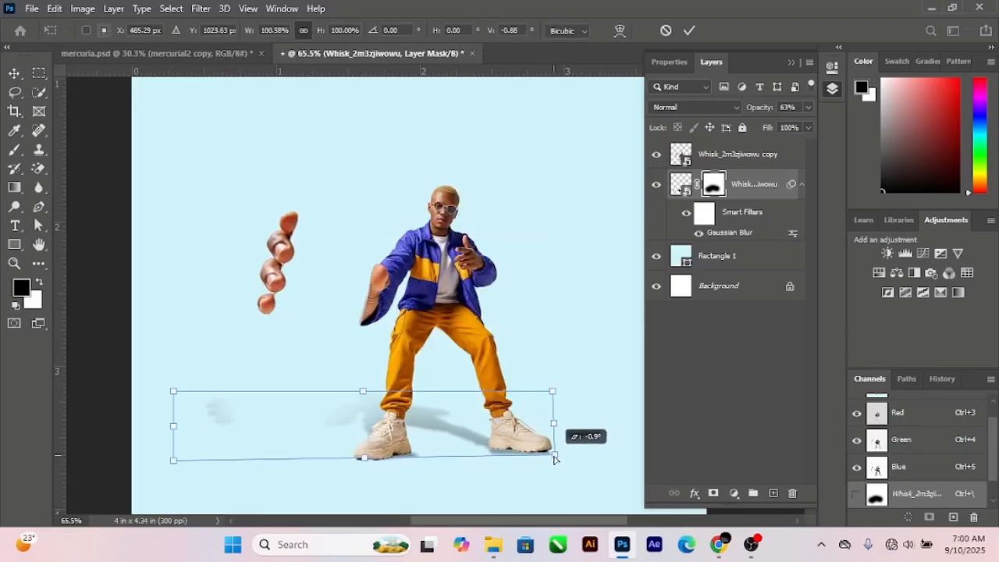
pyautogui.scroll(-3, 573, 450)
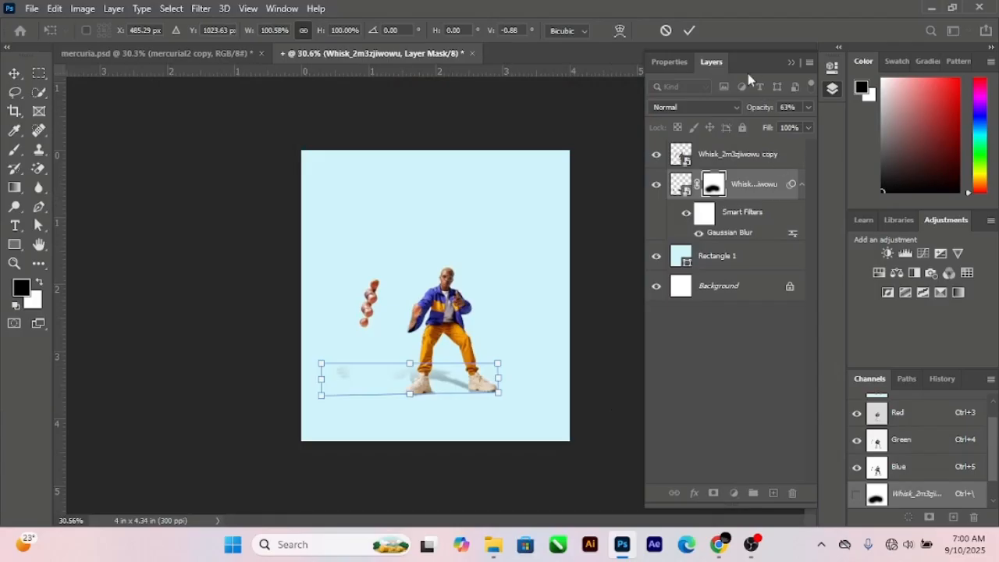
pyautogui.click(690, 31)
pyautogui.click(197, 271)
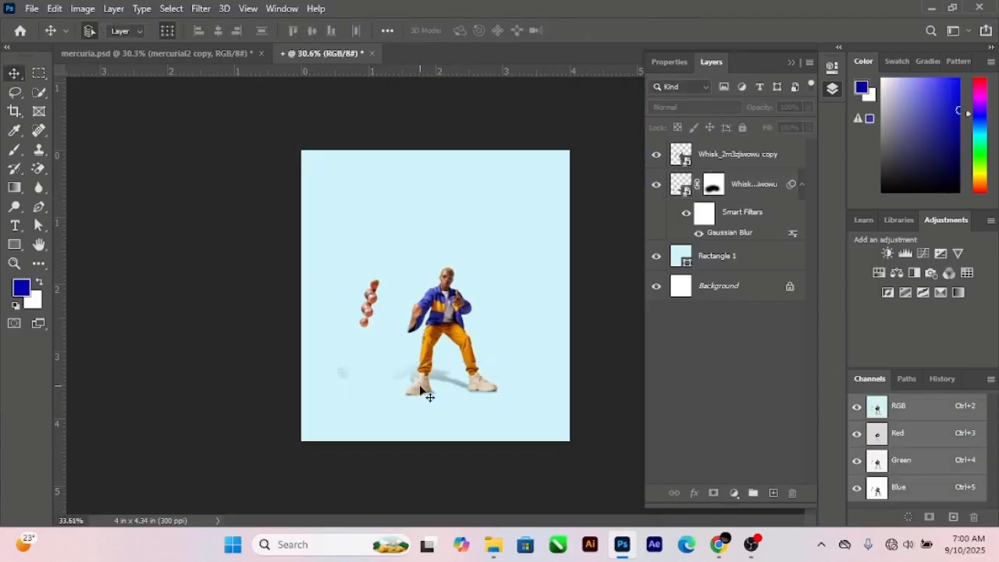
pyautogui.scroll(4, 434, 385)
pyautogui.scroll(-3, 467, 355)
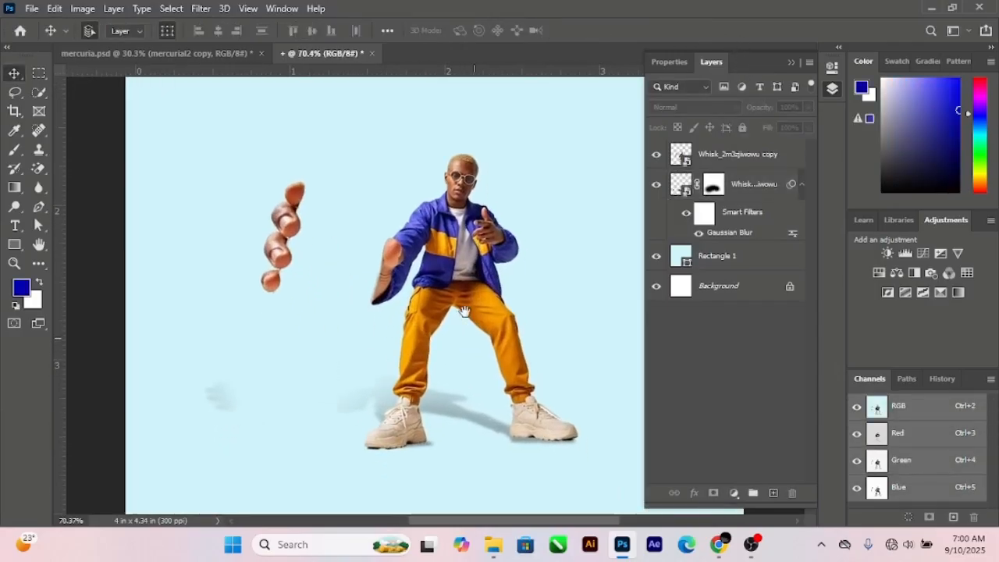
# Place the Home screen PNG as an embedded image and scale the phone down to roughly the man's upper-body size.
pyautogui.click(31, 9)
pyautogui.click(72, 300)
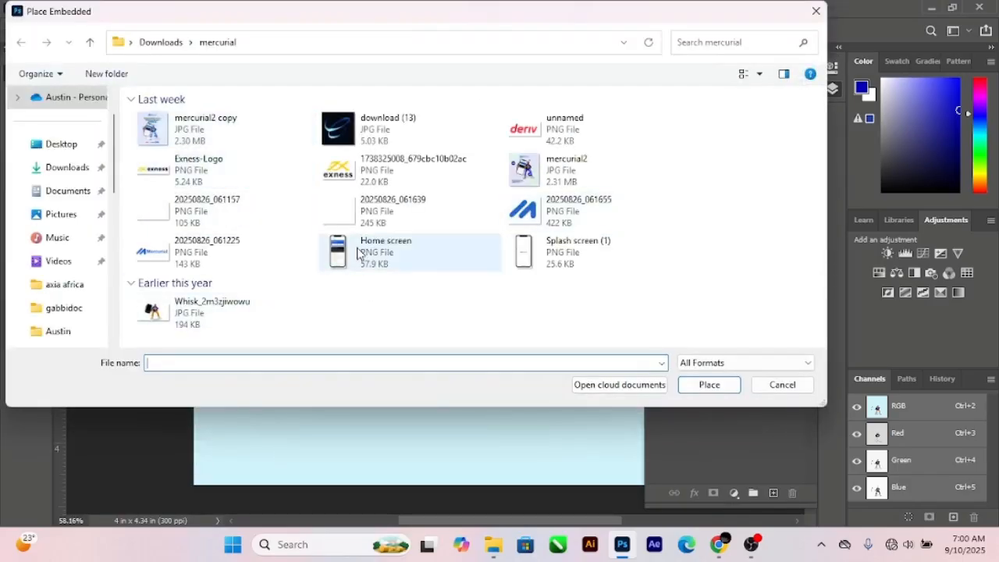
pyautogui.click(373, 251)
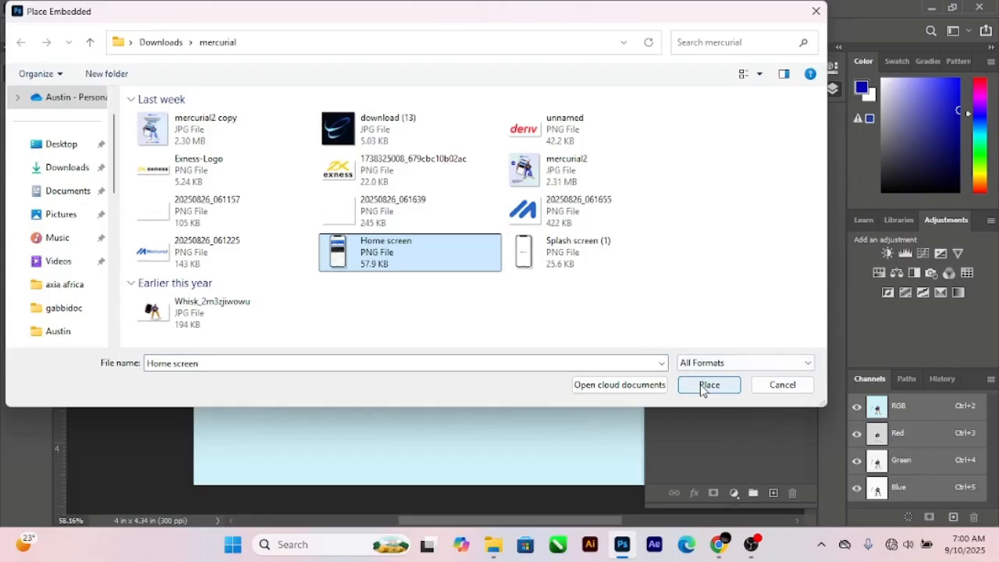
pyautogui.click(707, 385)
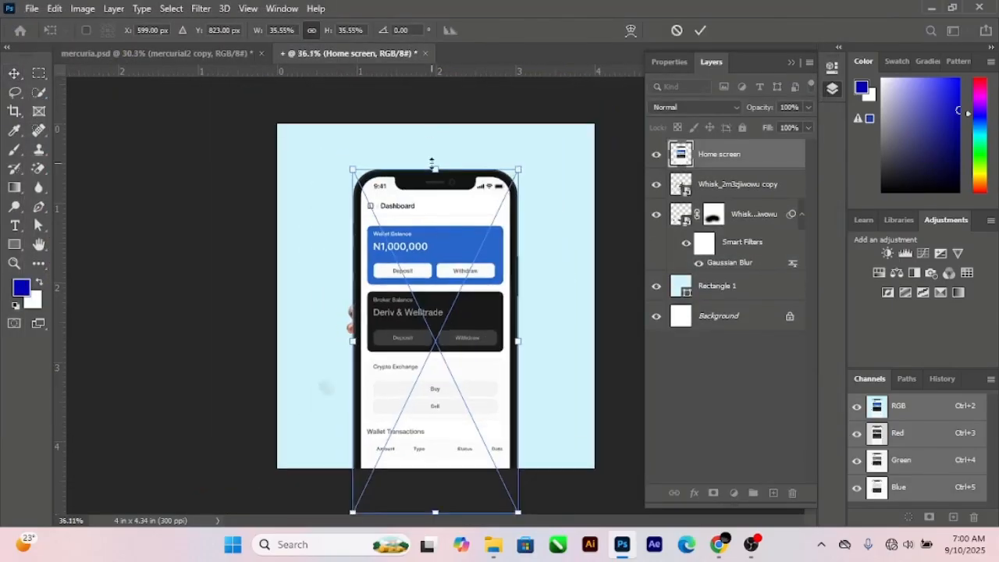
pyautogui.moveTo(430, 166); pyautogui.dragTo(426, 240)
pyautogui.moveTo(428, 381); pyautogui.dragTo(416, 346)
pyautogui.scroll(5, 416, 346)
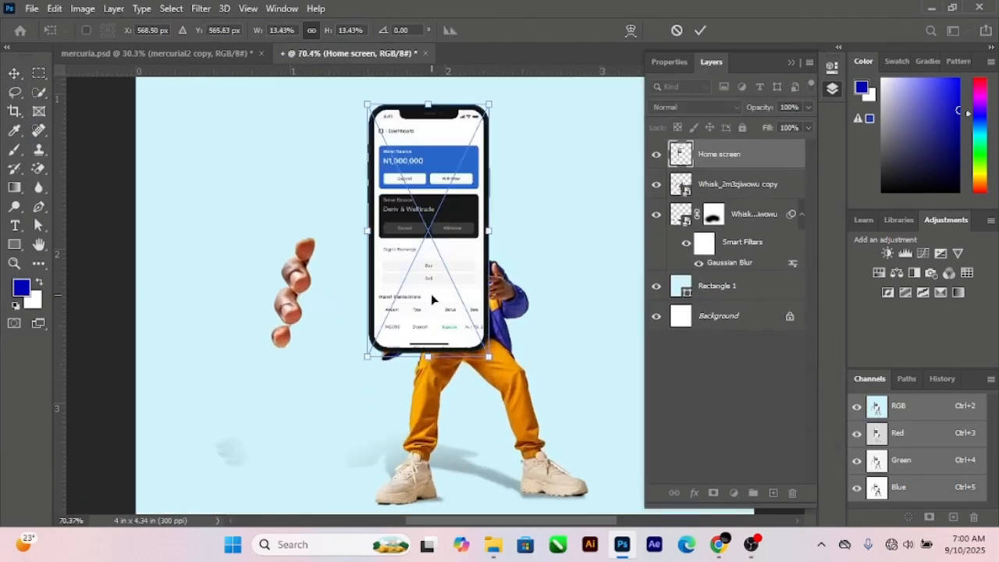
pyautogui.moveTo(499, 365); pyautogui.dragTo(455, 368)
pyautogui.click(698, 30)
# Move the phone between the man's fingers and thumb and order its layer beneath the Whisk_2m3zjiwowu copy.
pyautogui.moveTo(446, 187); pyautogui.dragTo(358, 264)
pyautogui.moveTo(723, 164); pyautogui.dragTo(707, 196)
# Scale the phone to 10.91% and rotate it 14.33° to fit the grip of the man's hand.
pyautogui.moveTo(346, 174); pyautogui.dragTo(341, 222)
pyautogui.moveTo(367, 408); pyautogui.dragTo(376, 398)
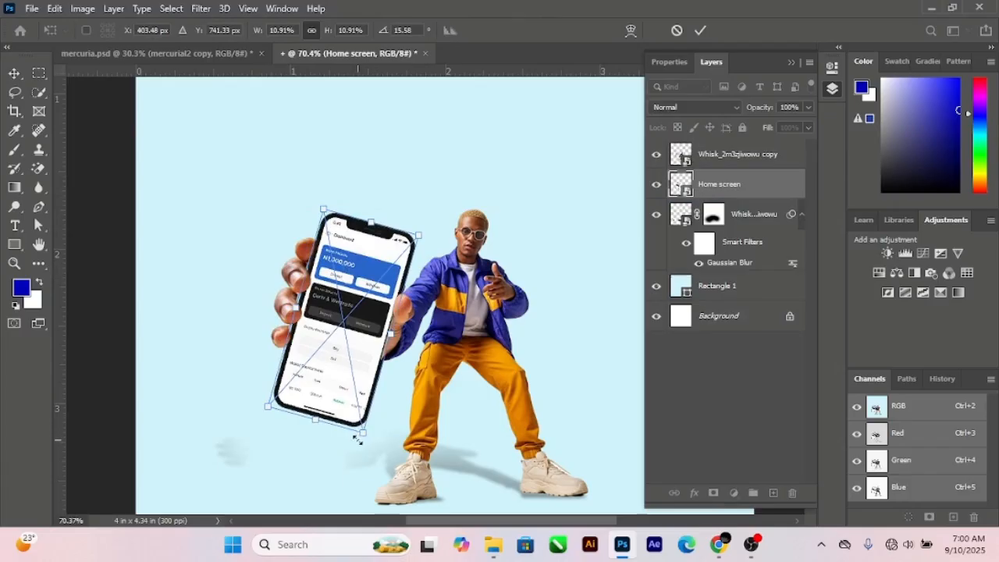
pyautogui.moveTo(364, 446); pyautogui.dragTo(368, 446)
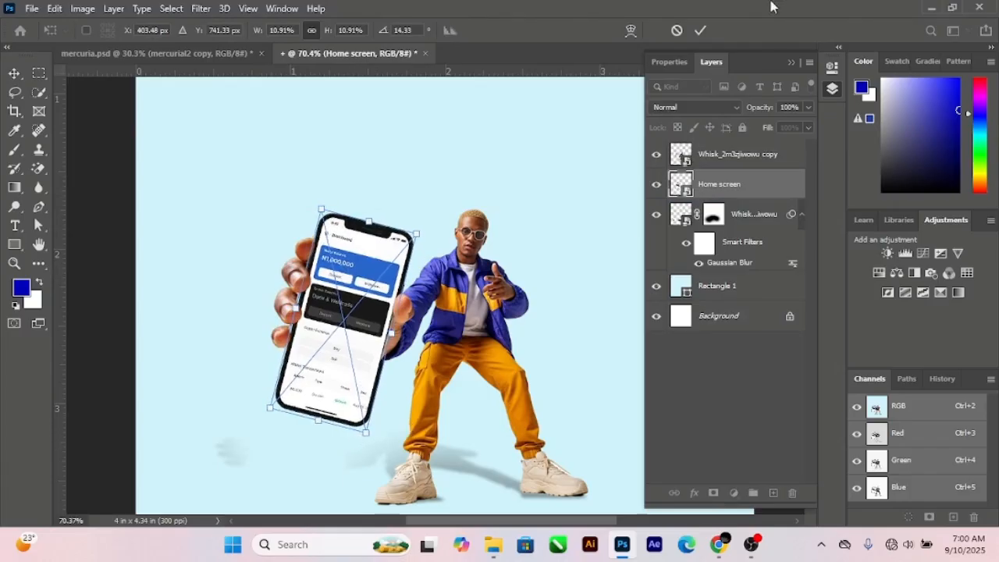
pyautogui.click(700, 30)
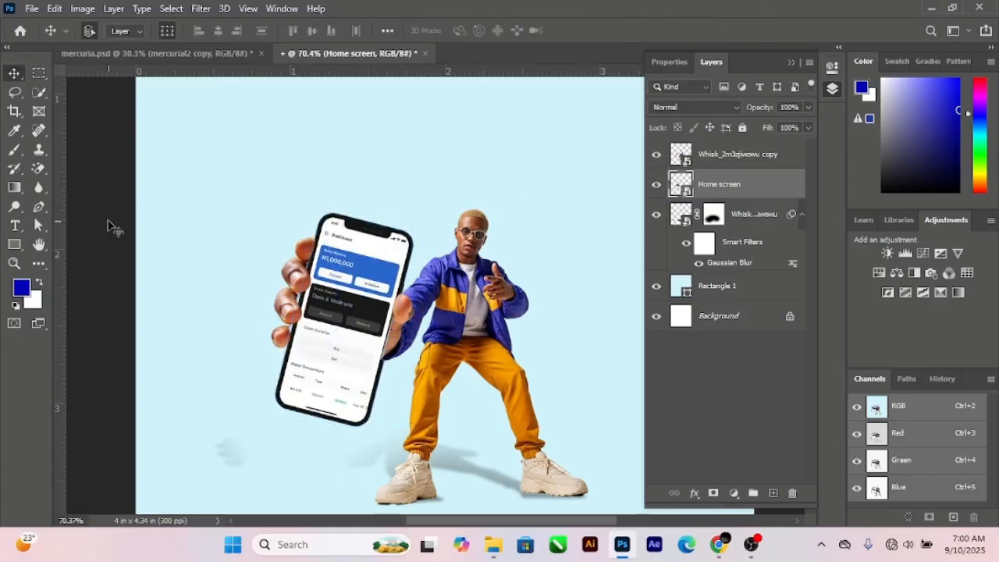
pyautogui.click(107, 225)
# Add an empty layer above the Home screen layer and ready the Brush tool with the default black foreground colour.
pyautogui.scroll(5, 319, 314)
pyautogui.scroll(-3, 320, 320)
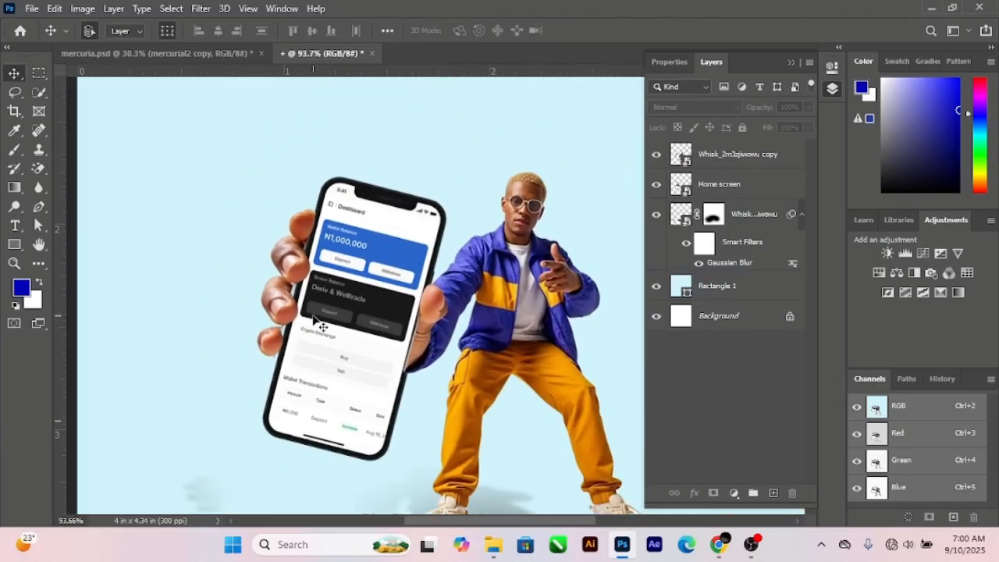
pyautogui.scroll(3, 318, 320)
pyautogui.scroll(-4, 335, 304)
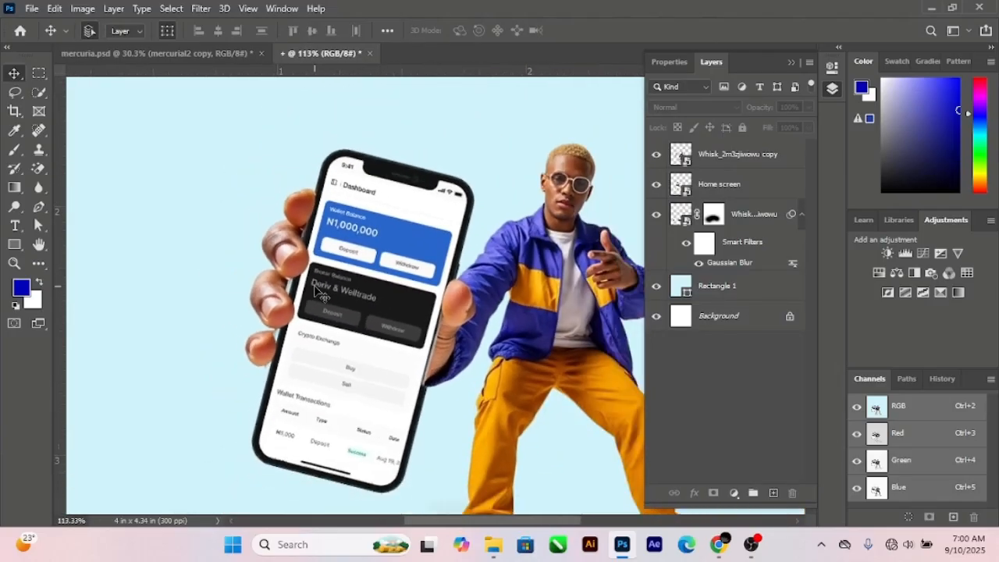
pyautogui.click(739, 189)
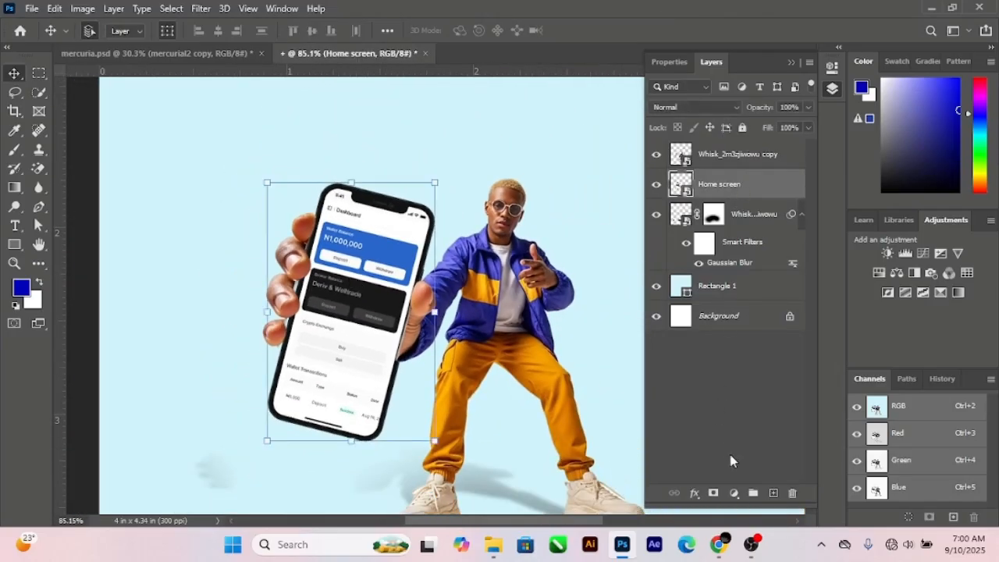
pyautogui.click(773, 494)
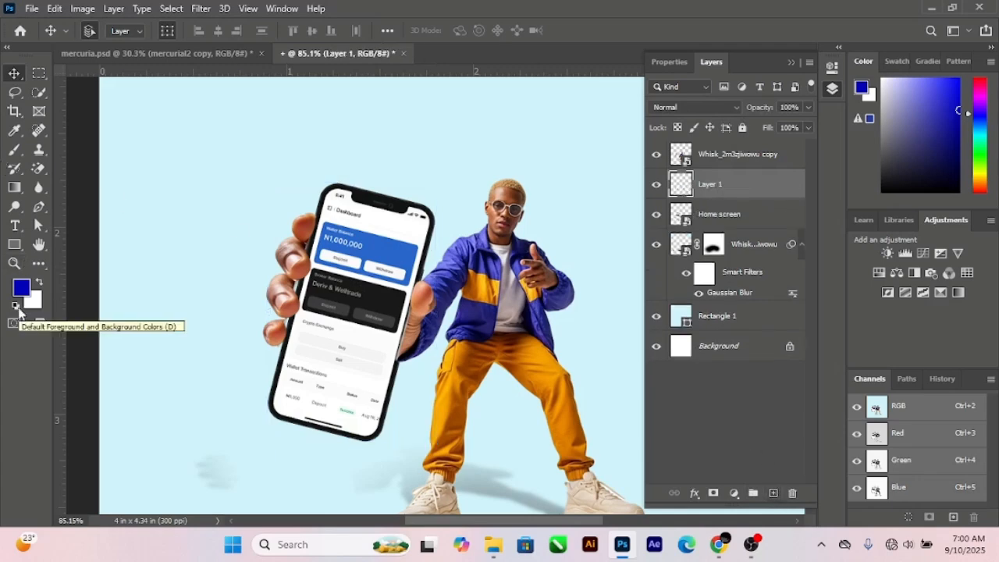
pyautogui.click(17, 306)
pyautogui.click(12, 155)
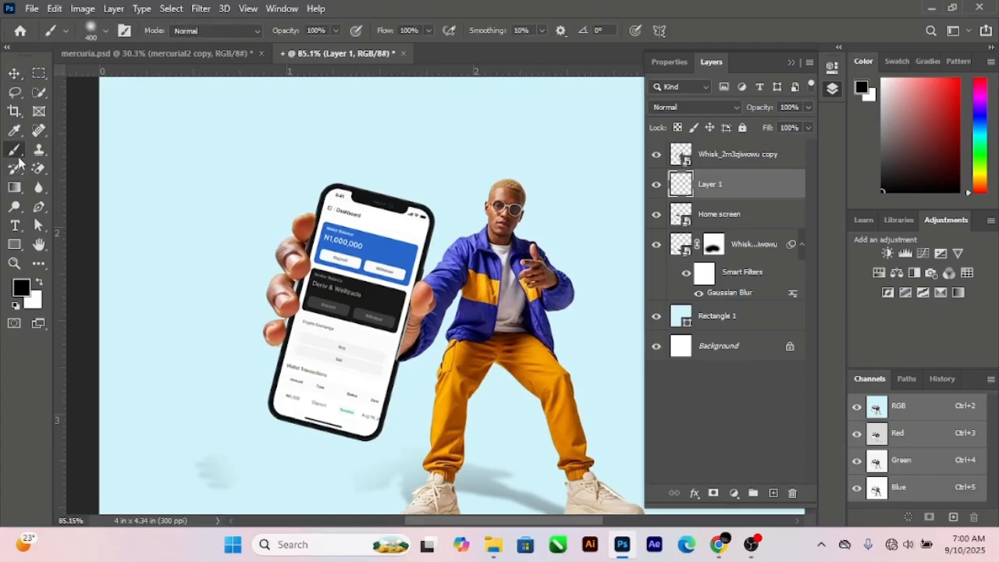
# Set the soft round brush to 25 px and its opacity to 49%.
pyautogui.press('[')
pyautogui.press('[')
pyautogui.press('[')
pyautogui.press('[')
pyautogui.press('[')
pyautogui.press('[')
pyautogui.press('[')
pyautogui.press('[')
pyautogui.press('[')
pyautogui.press('[')
pyautogui.press('[')
pyautogui.press('[')
pyautogui.press('[')
pyautogui.press('[')
pyautogui.press('[')
pyautogui.moveTo(290, 31); pyautogui.dragTo(271, 34)
pyautogui.click(89, 31)
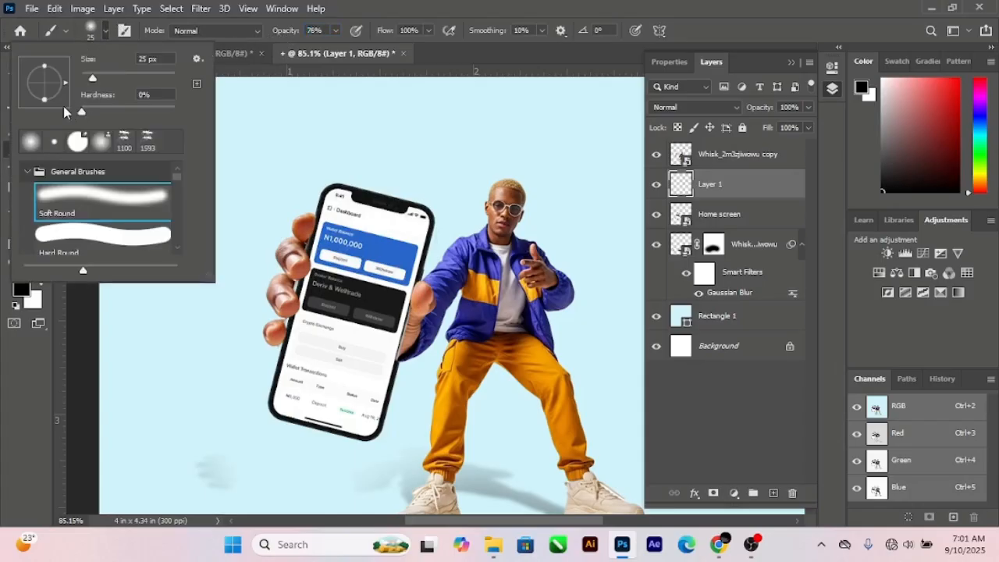
pyautogui.click(96, 31)
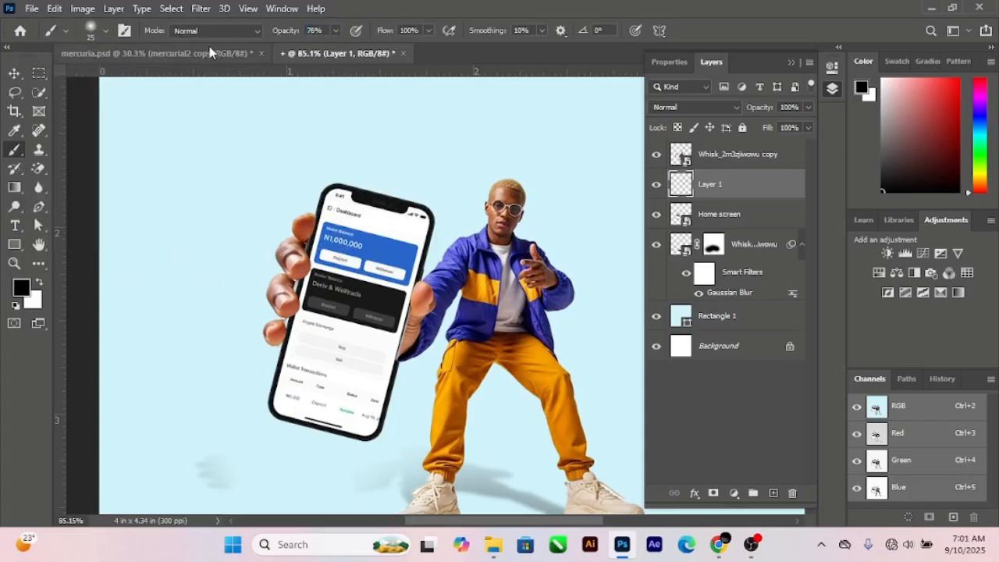
pyautogui.moveTo(293, 34); pyautogui.dragTo(272, 40)
# Paint soft black contact shadows along the phone's edges where the man's fingers and thumb grip it.
pyautogui.scroll(3, 308, 308)
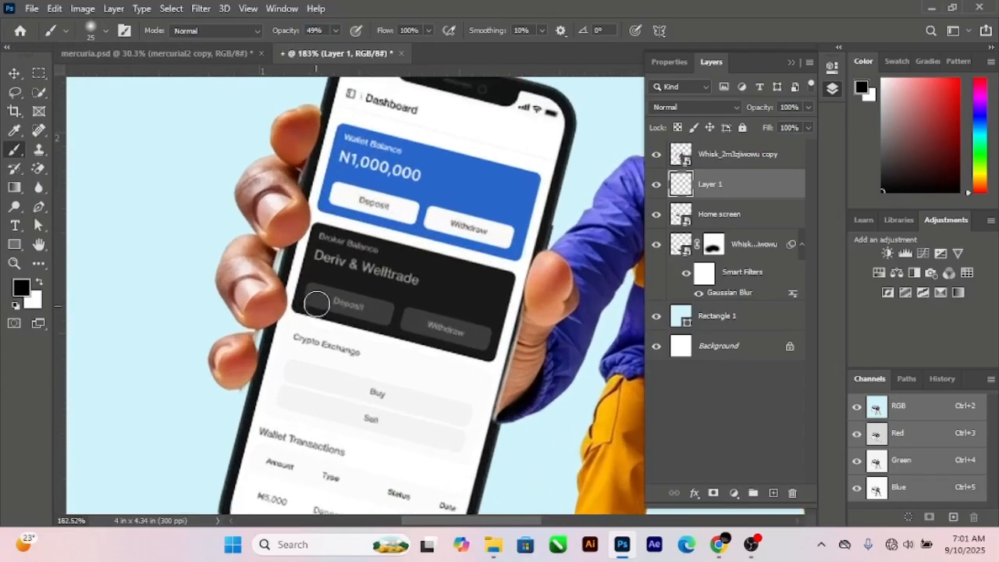
pyautogui.moveTo(308, 159)
pyautogui.mouseDown()
pyautogui.moveTo(277, 317)
pyautogui.moveTo(246, 350)
pyautogui.moveTo(238, 393)
pyautogui.mouseUp()
pyautogui.moveTo(540, 272)
pyautogui.mouseDown()
pyautogui.moveTo(518, 316)
pyautogui.moveTo(522, 342)
pyautogui.mouseUp()
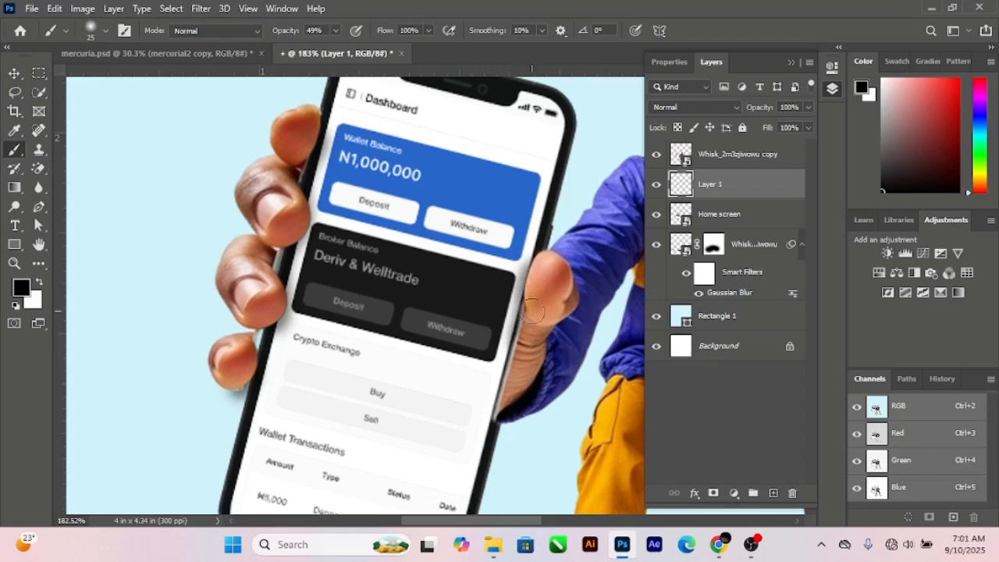
pyautogui.hotkey('ctrl', '0')
pyautogui.scroll(-1, 489, 284)
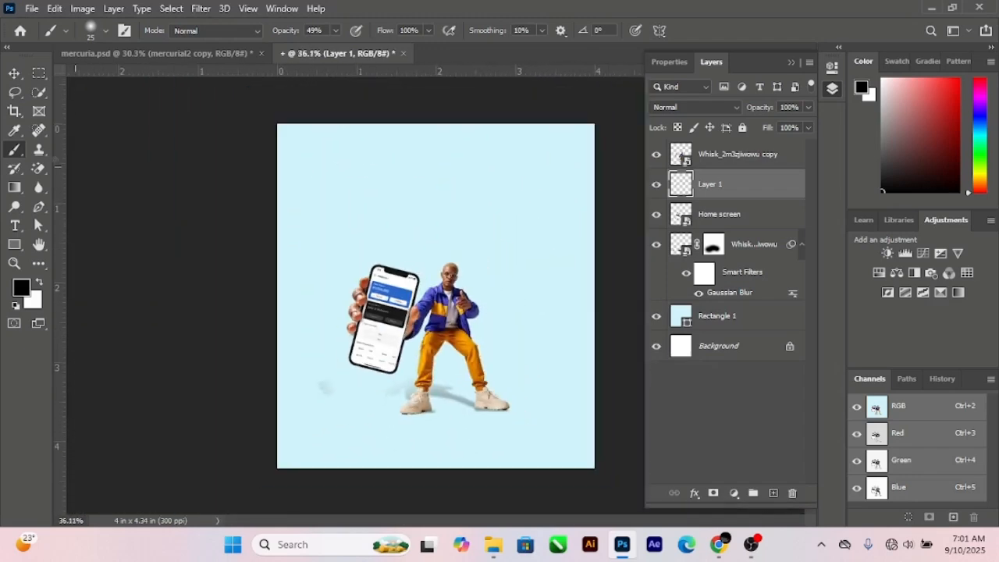
pyautogui.click(15, 74)
pyautogui.click(175, 312)
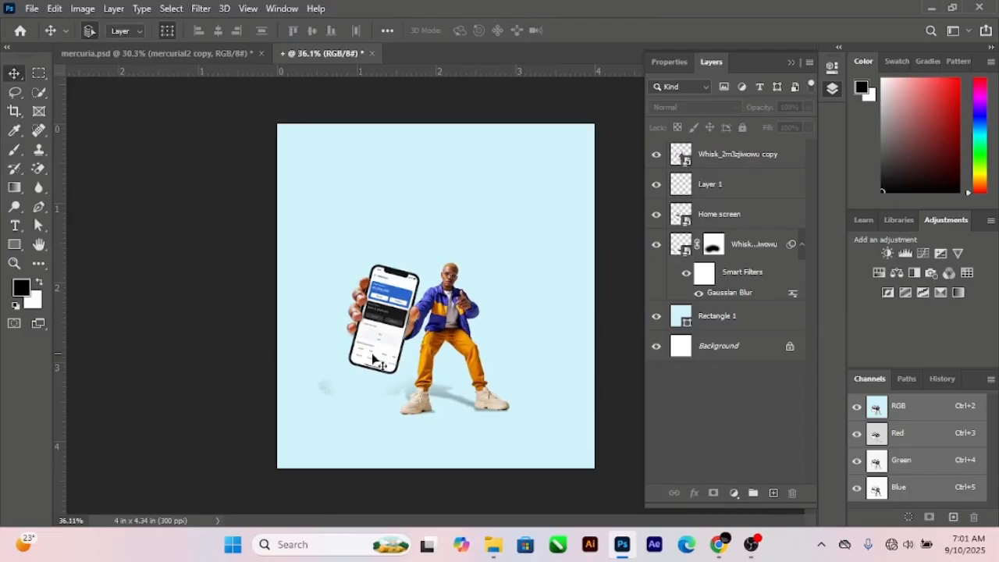
# Link the man, Layer 1, Home screen and blurred shadow layers together.
pyautogui.scroll(-2, 522, 346)
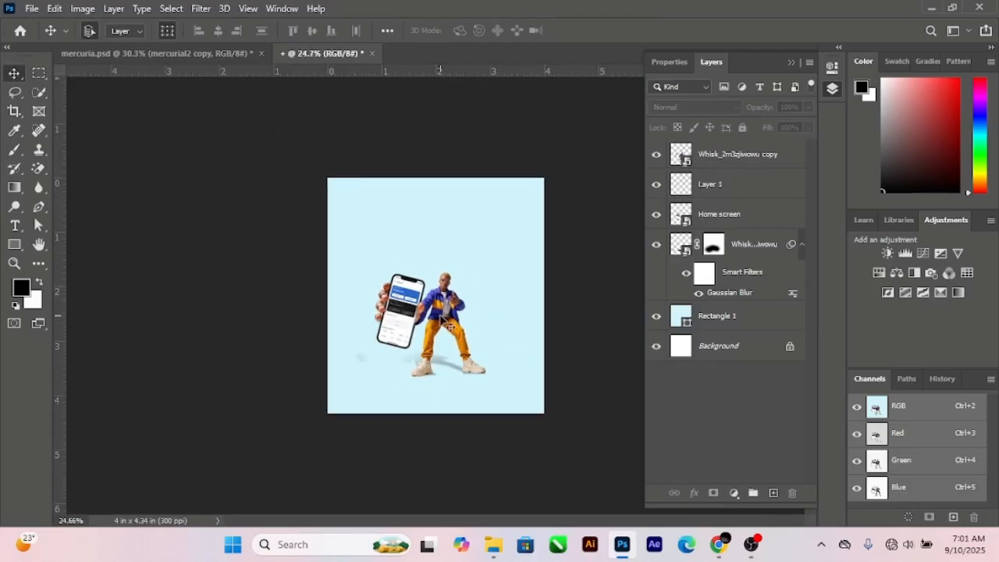
pyautogui.scroll(3, 461, 318)
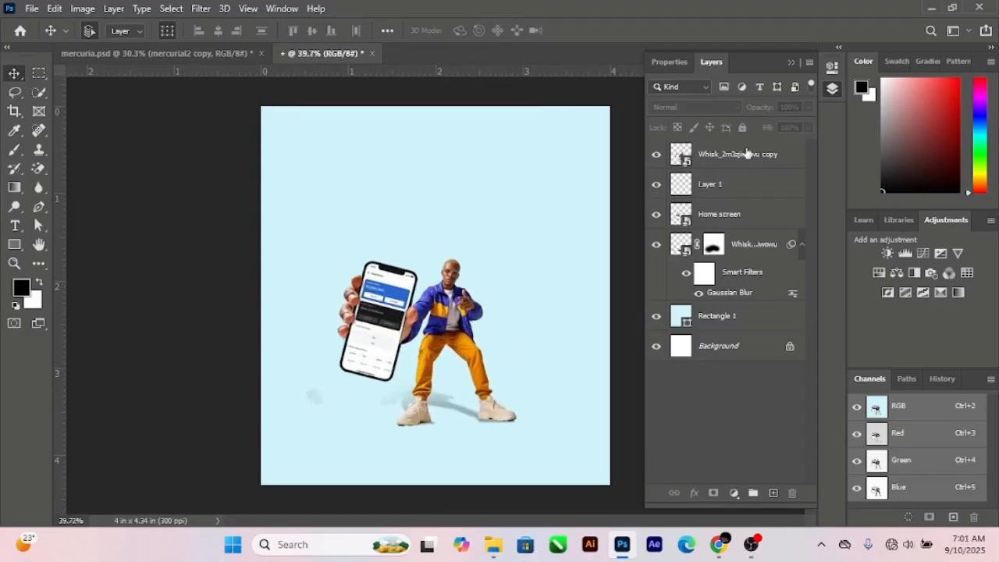
pyautogui.click(738, 162)
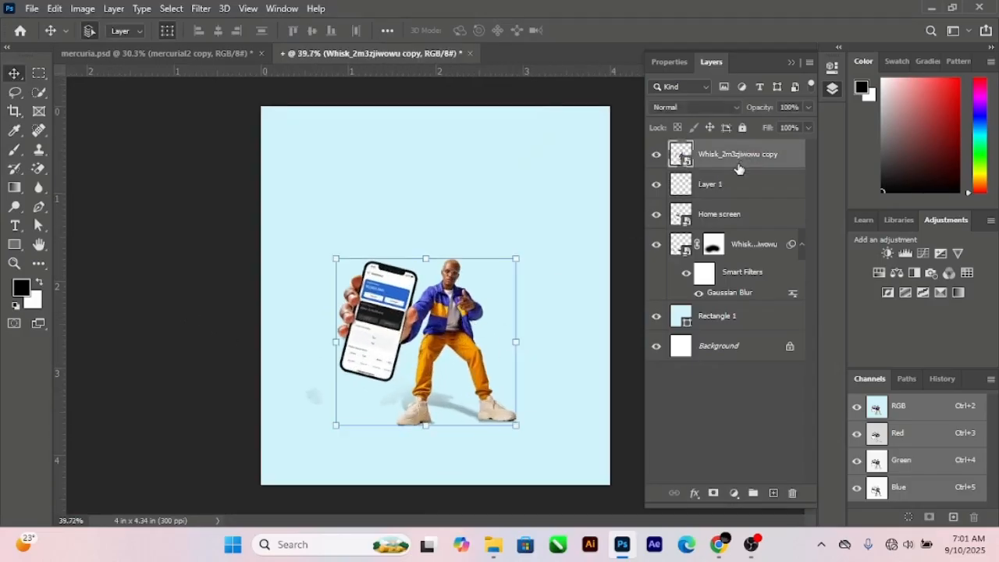
pyautogui.click(743, 247)
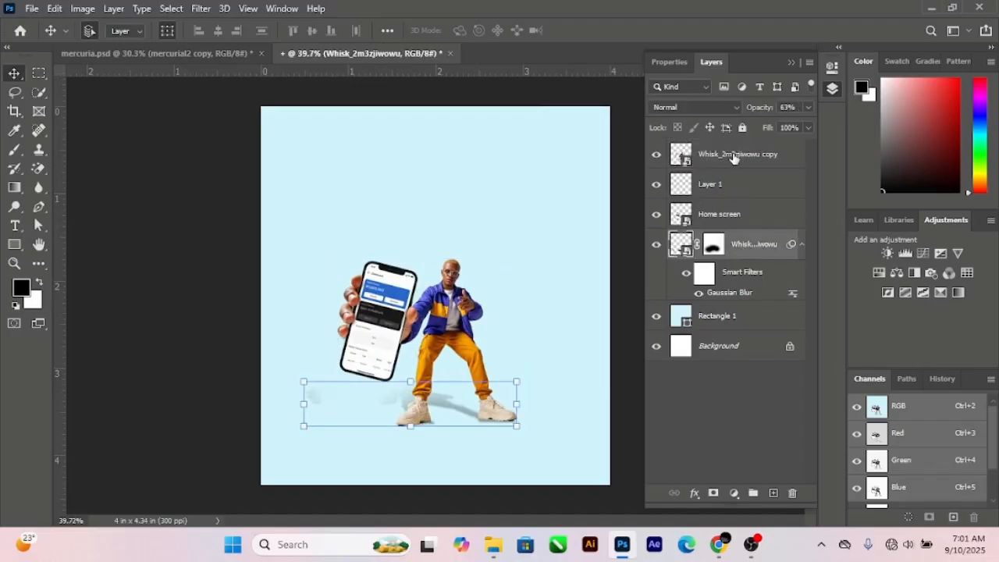
pyautogui.keyDown('shift'); pyautogui.click(730, 154); pyautogui.keyUp('shift')
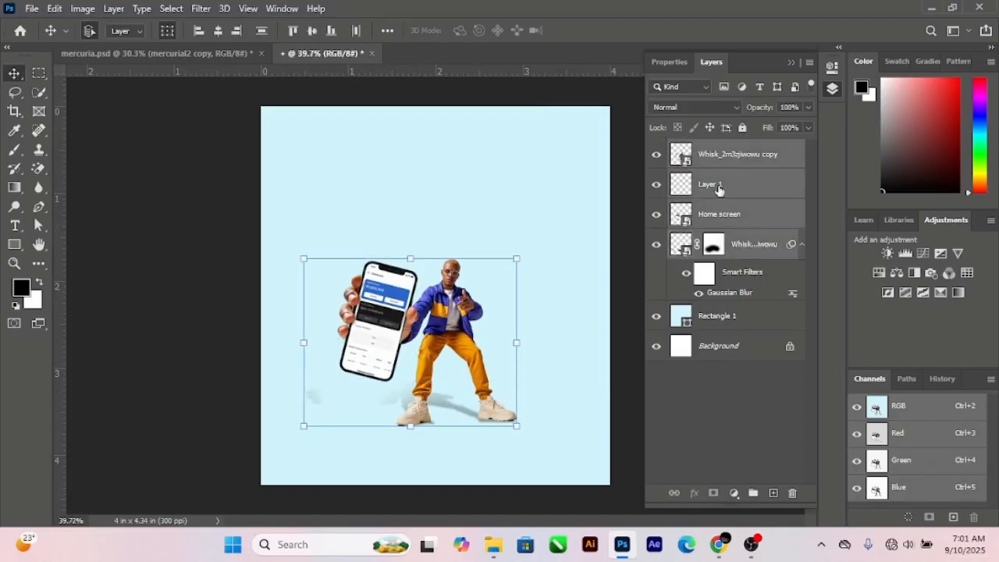
pyautogui.click(674, 493)
# Group the linked layers and name the group "model".
pyautogui.click(753, 493)
pyautogui.doubleClick(710, 148)
pyautogui.write('model')
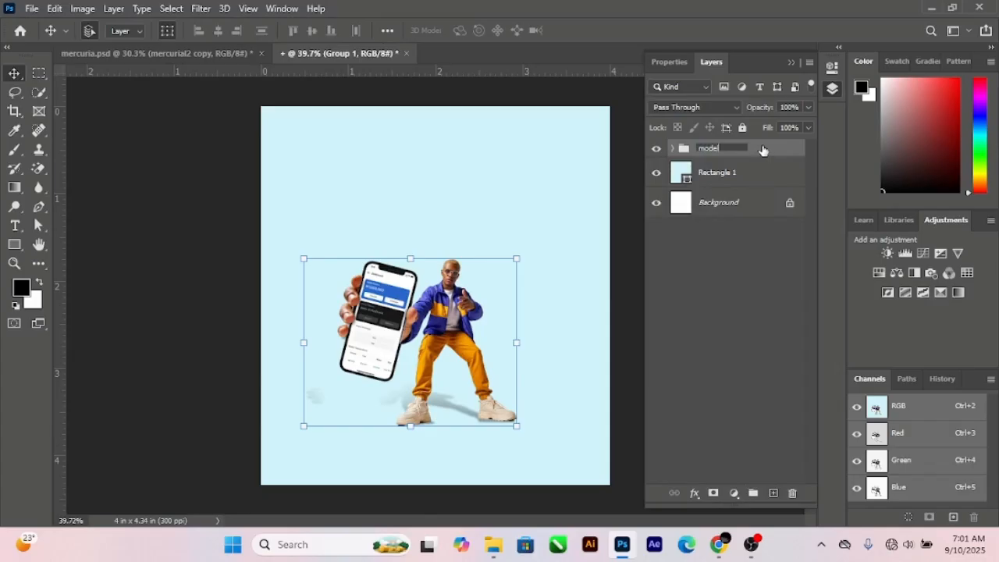
pyautogui.press('Return')
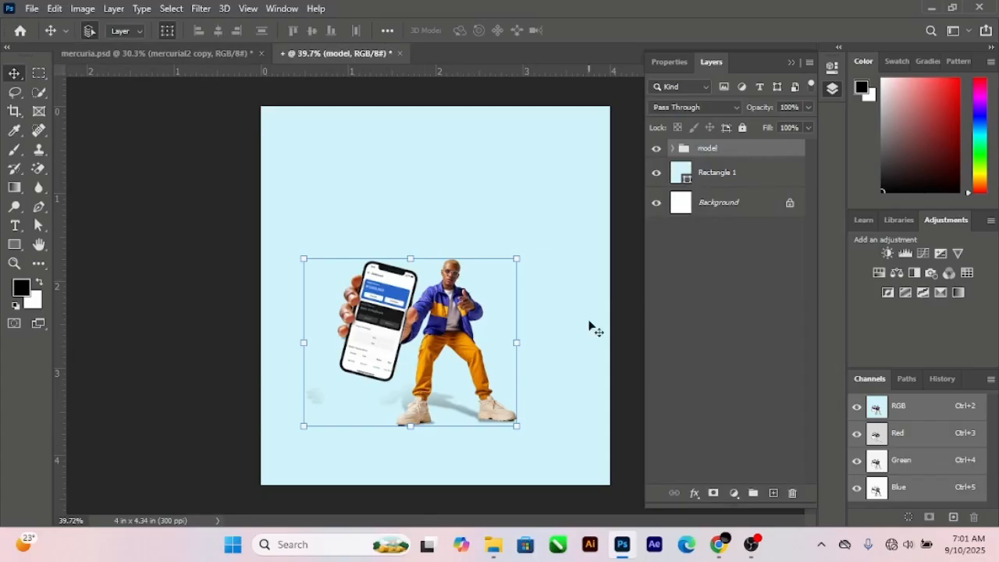
# Align the model group to the Background layer by horizontal centres.
pyautogui.scroll(-2, 422, 326)
pyautogui.keyDown('ctrl'); pyautogui.click(736, 205); pyautogui.keyUp('ctrl')
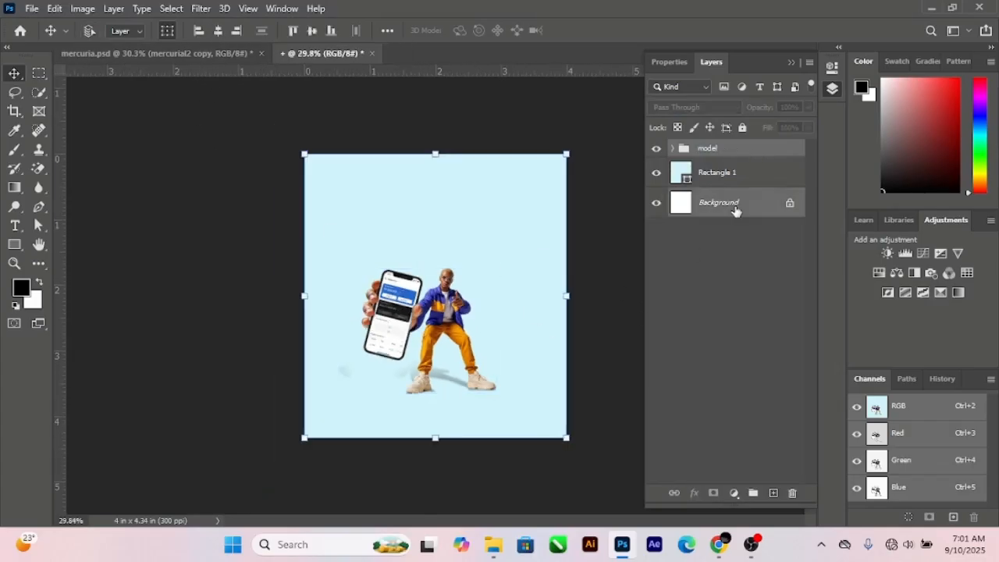
pyautogui.click(218, 31)
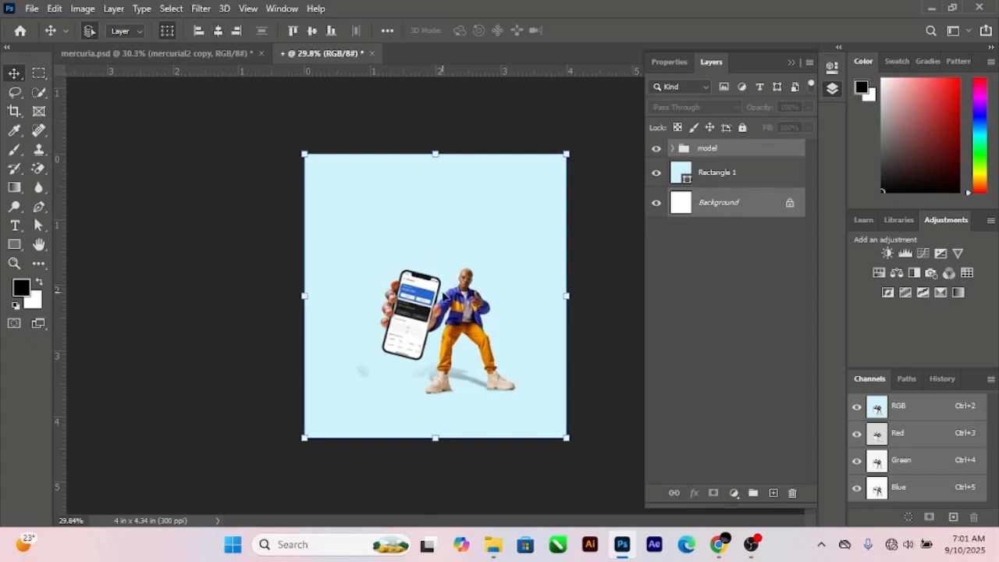
# Scale the linked man, phone and shadow to 115.06% and shift them slightly towards the canvas's left edge.
pyautogui.click(464, 320)
pyautogui.moveTo(435, 395); pyautogui.dragTo(435, 415)
pyautogui.moveTo(462, 340); pyautogui.dragTo(452, 336)
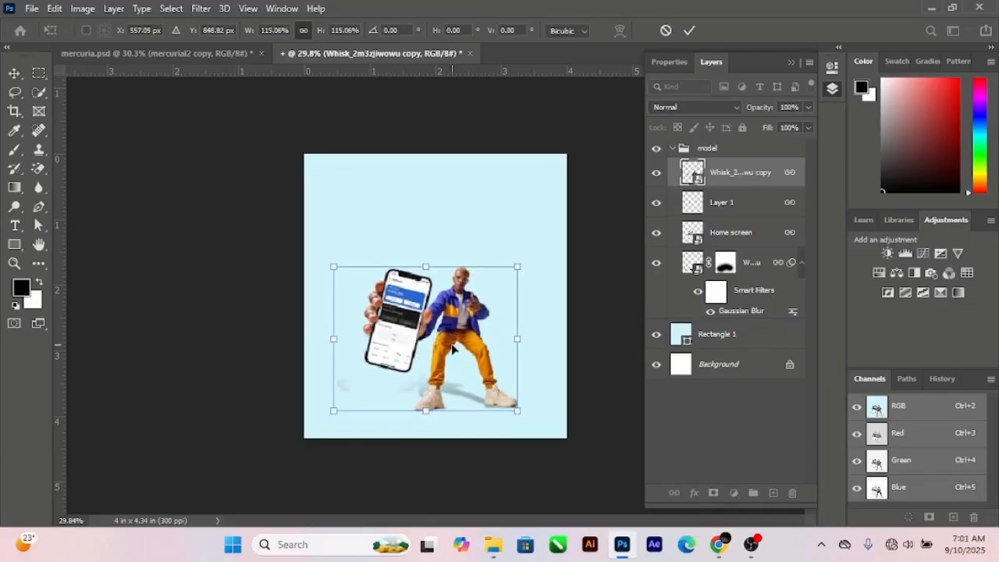
pyautogui.click(689, 30)
pyautogui.click(190, 279)
pyautogui.scroll(5, 435, 292)
pyautogui.scroll(-2, 435, 292)
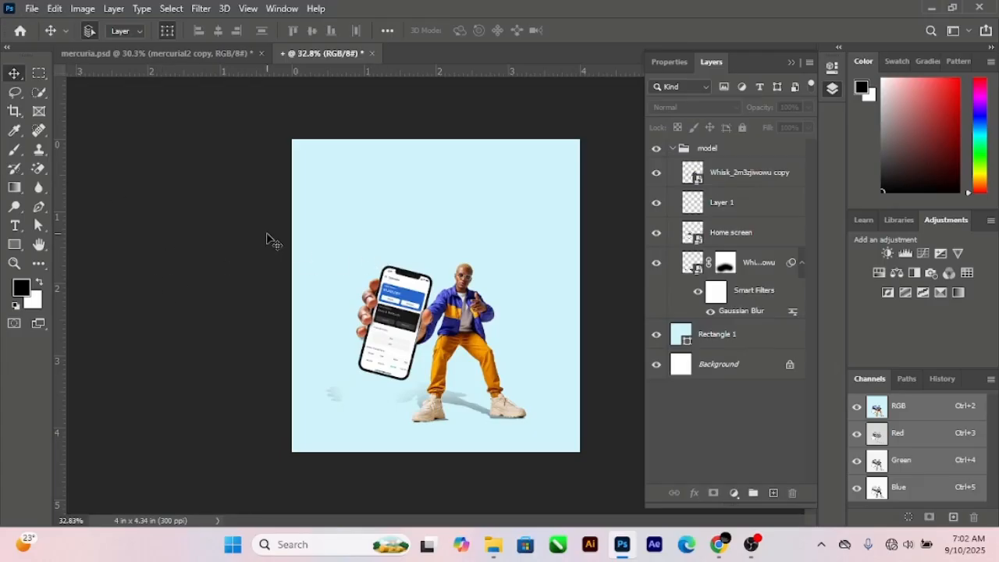
# Start a centred Poppins Black text line above the man with "Depo" and set its size to 10 pt.
pyautogui.press('t')
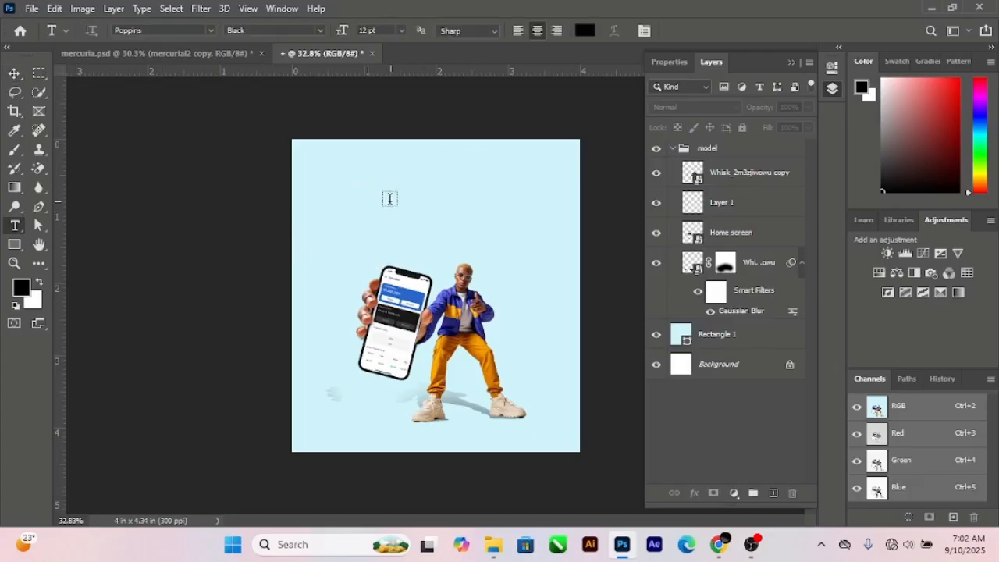
pyautogui.click(380, 189)
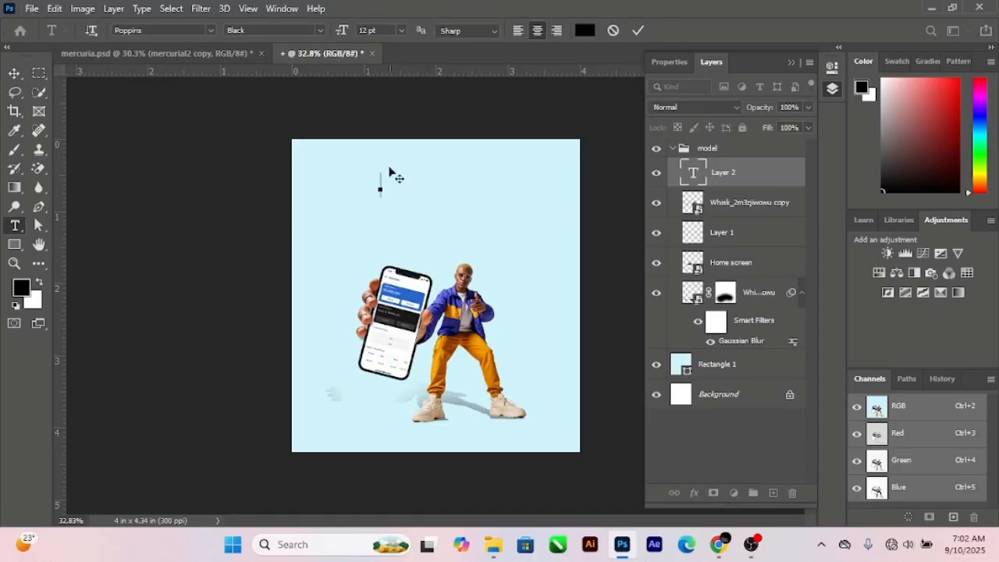
pyautogui.moveTo(343, 31); pyautogui.dragTo(337, 32)
pyautogui.press('Return')
pyautogui.moveTo(344, 39); pyautogui.dragTo(345, 37)
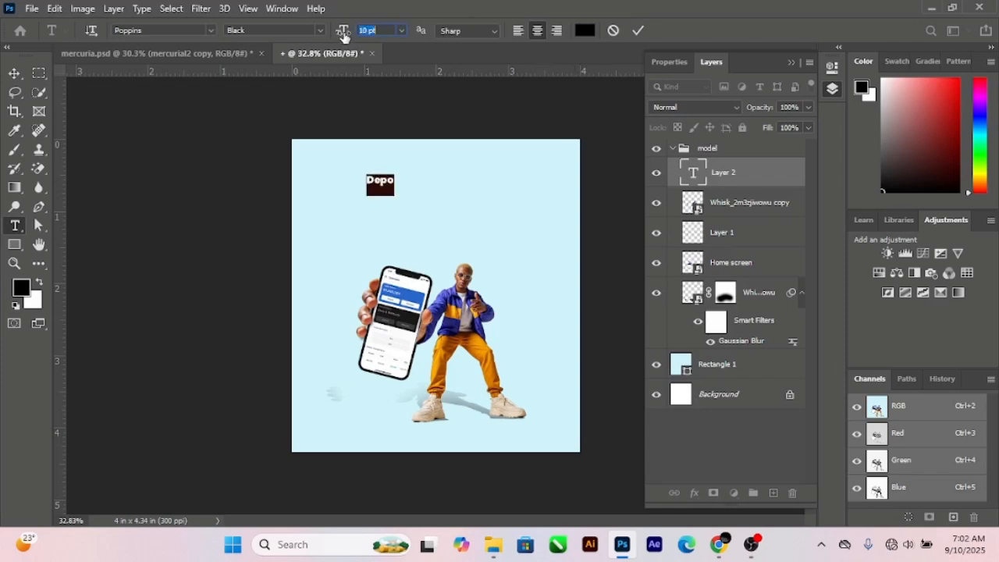
# Complete the heading as "Deposits and Withdrawal are Available" with "for Major Brokers" on a second line.
pyautogui.click(394, 184)
pyautogui.write('sits')
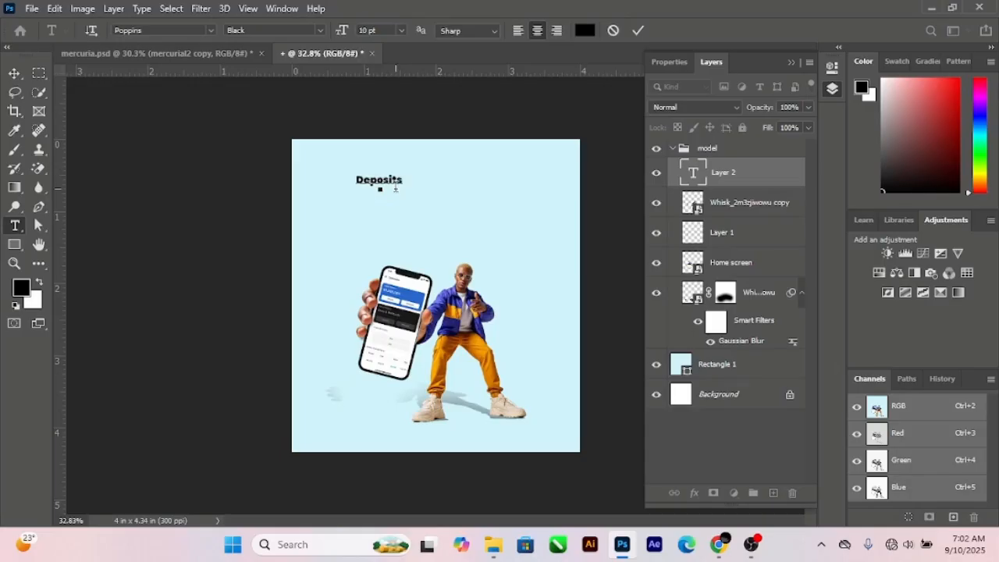
pyautogui.write(' and W')
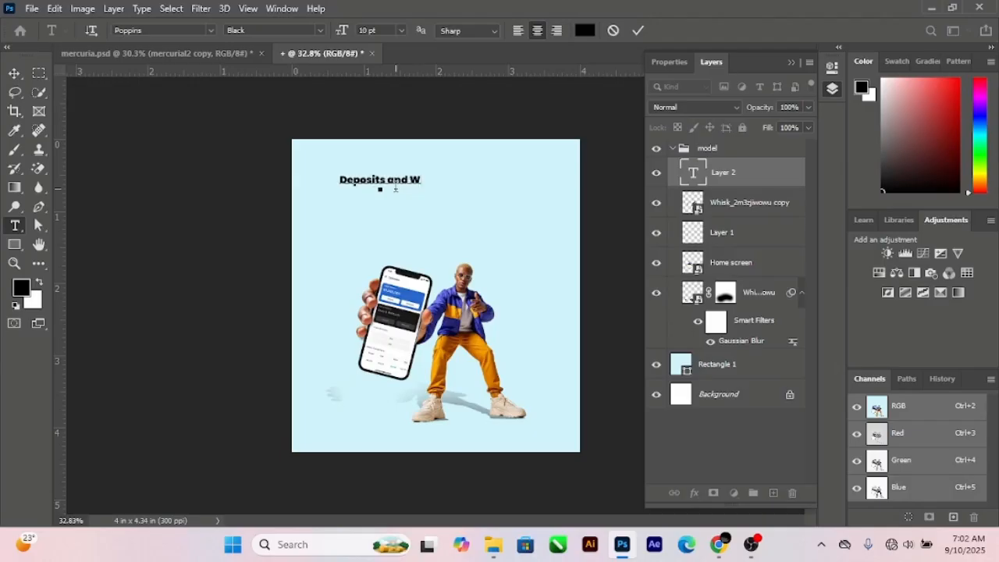
pyautogui.write('ith')
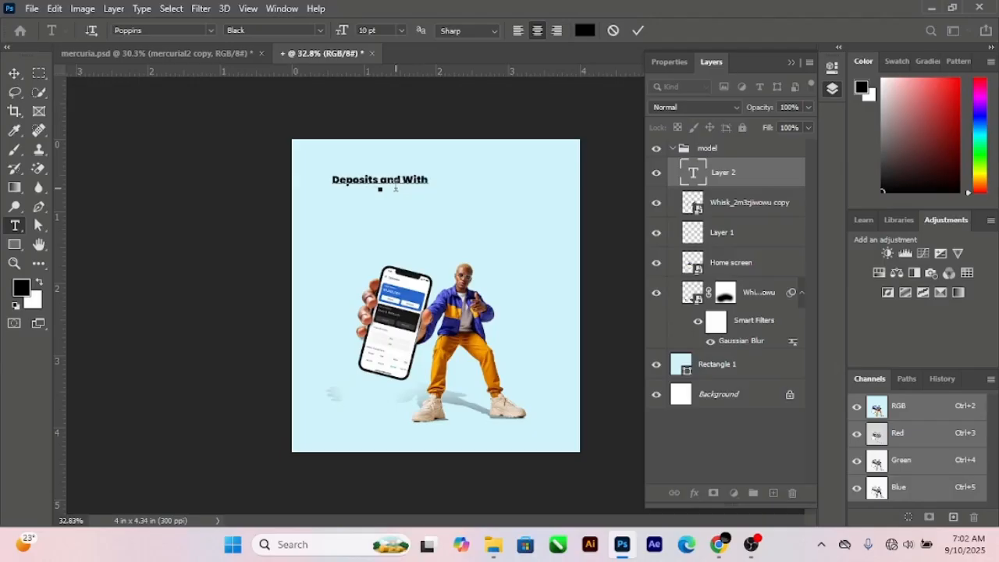
pyautogui.write('drawa')
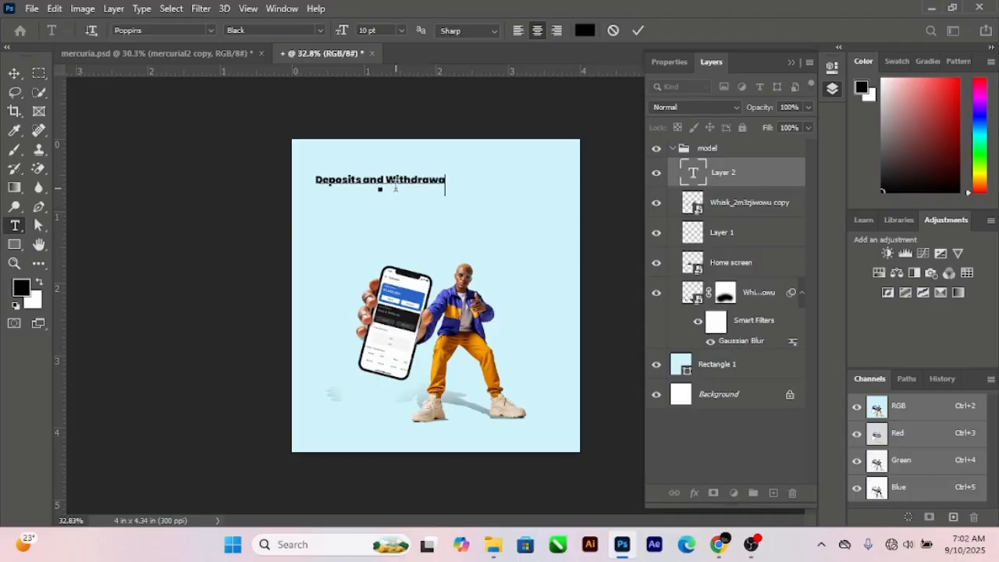
pyautogui.write('l')
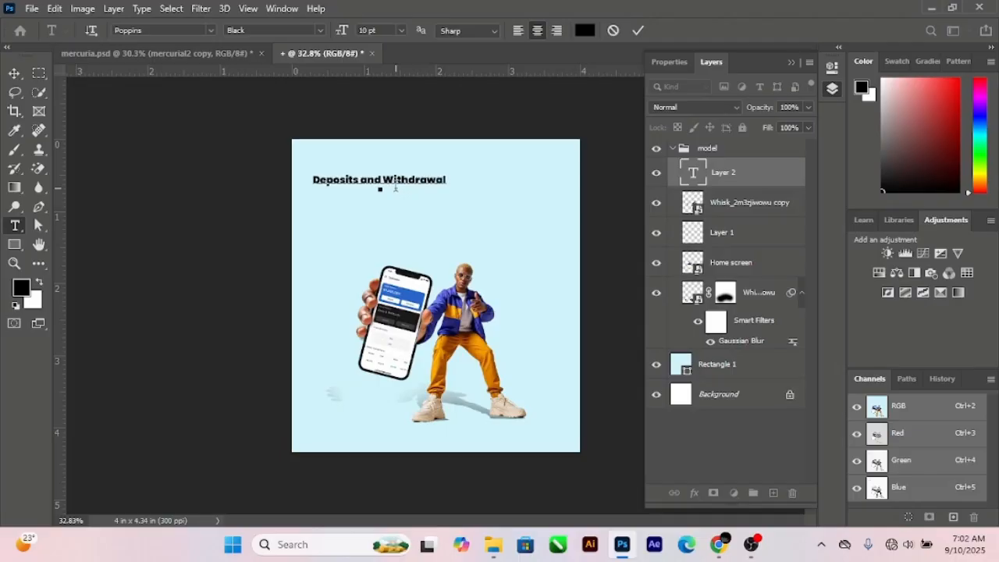
pyautogui.write(' are ')
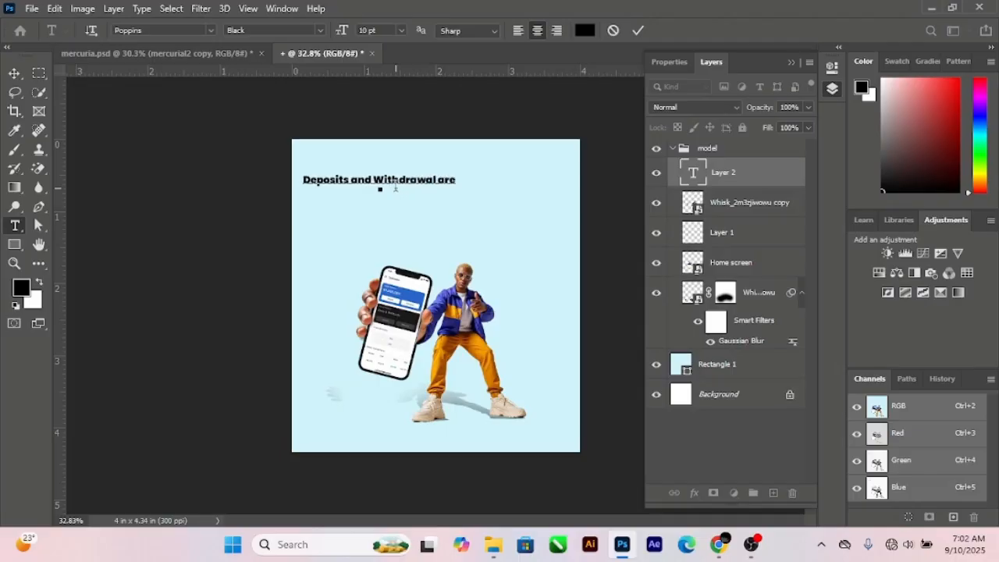
pyautogui.write('Avail')
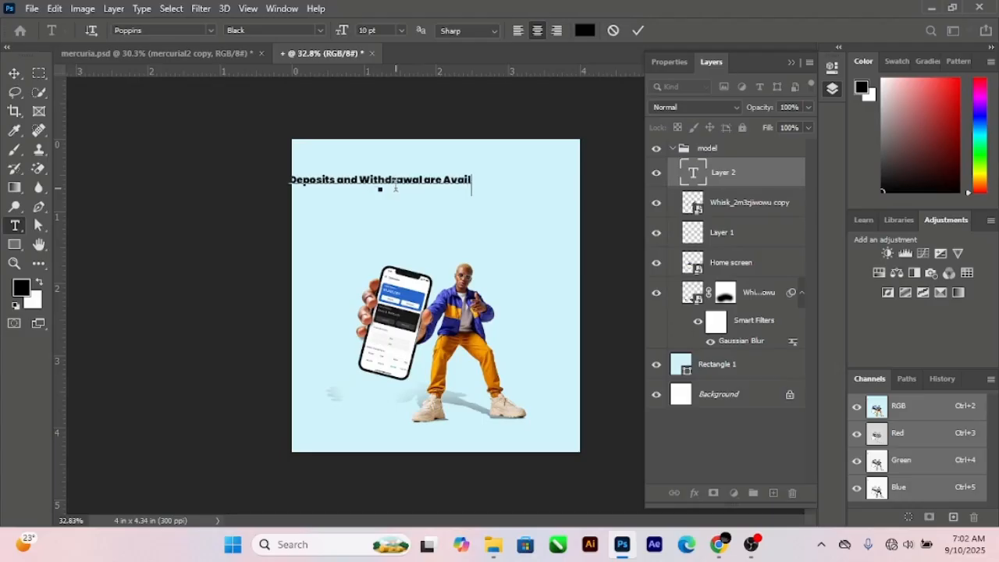
pyautogui.write('able ')
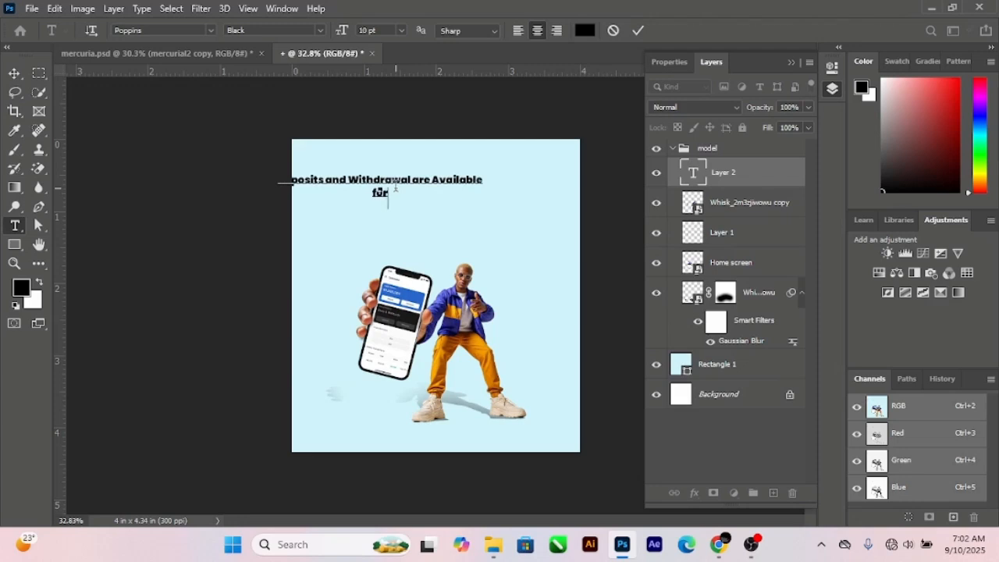
pyautogui.write('for Major Brokers')
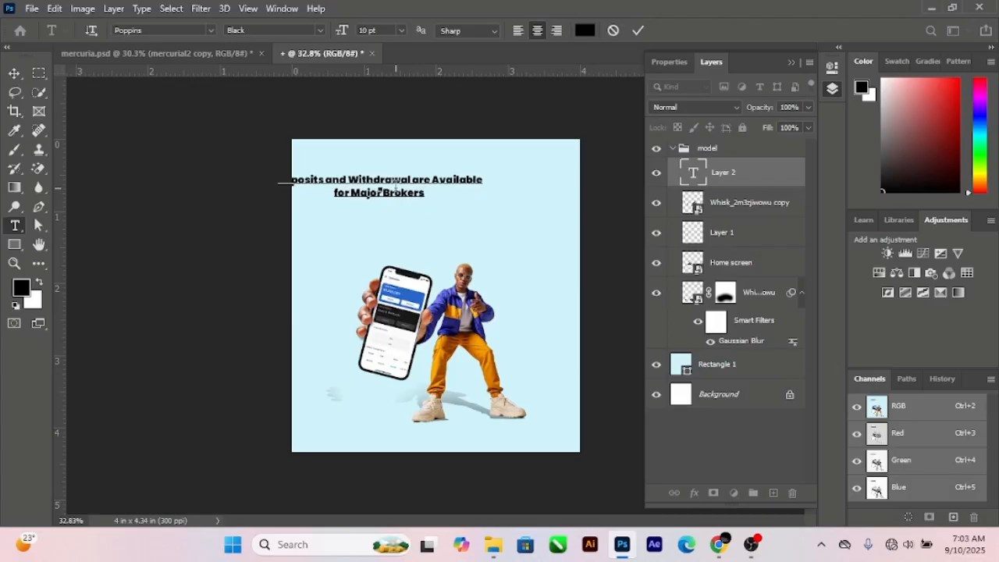
# Move the two-line heading down into the middle of the canvas, just above the phone and the man's head.
pyautogui.click(15, 73)
pyautogui.moveTo(394, 185); pyautogui.dragTo(440, 231)
pyautogui.scroll(2, 440, 231)
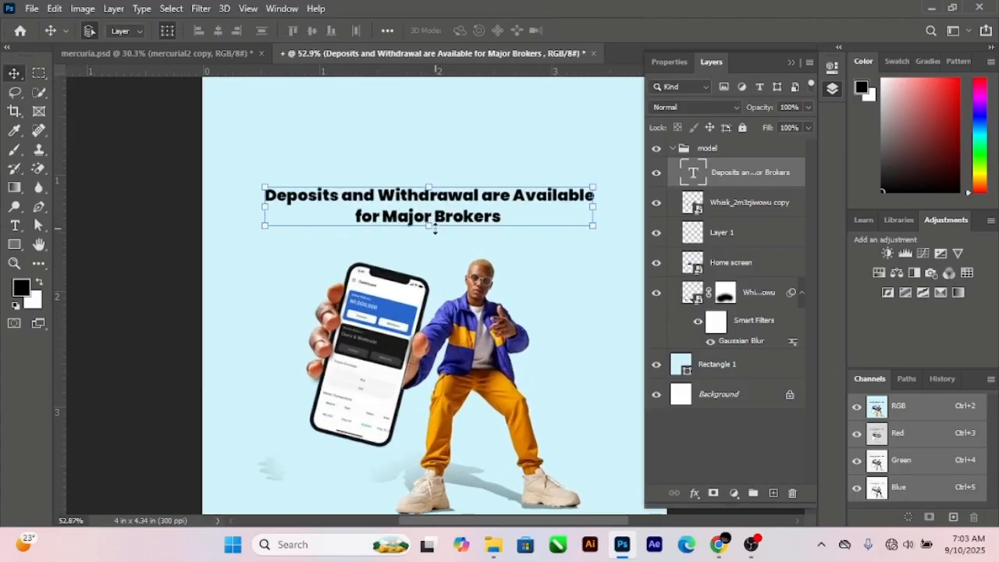
# Change the heading's font to Helix in the Medium style.
pyautogui.click(682, 66)
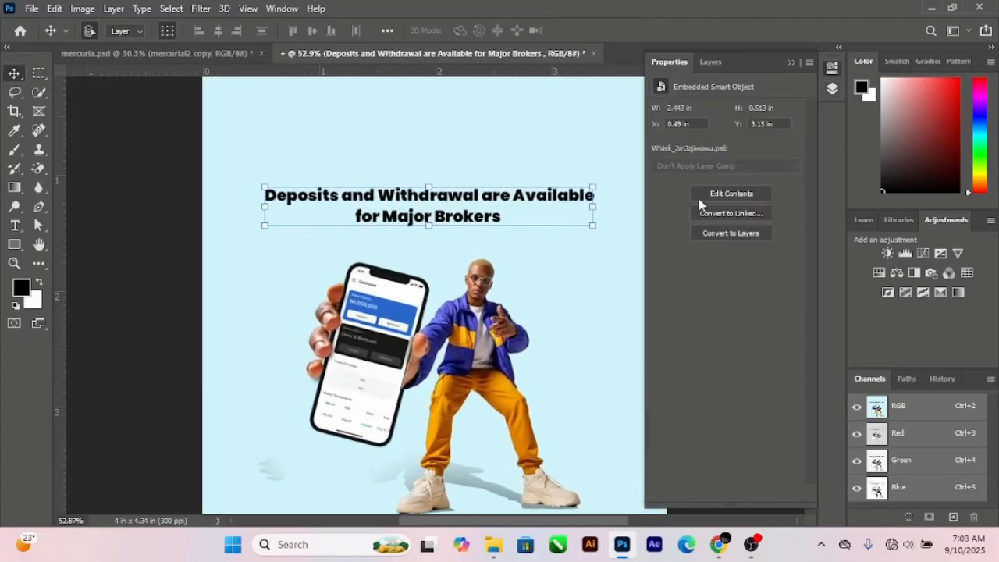
pyautogui.click(787, 213)
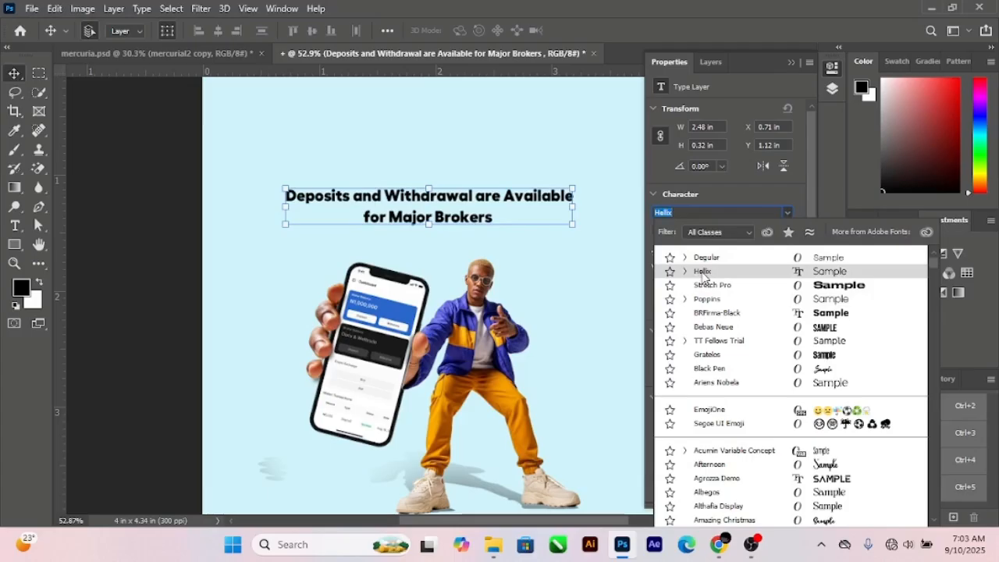
pyautogui.click(709, 313)
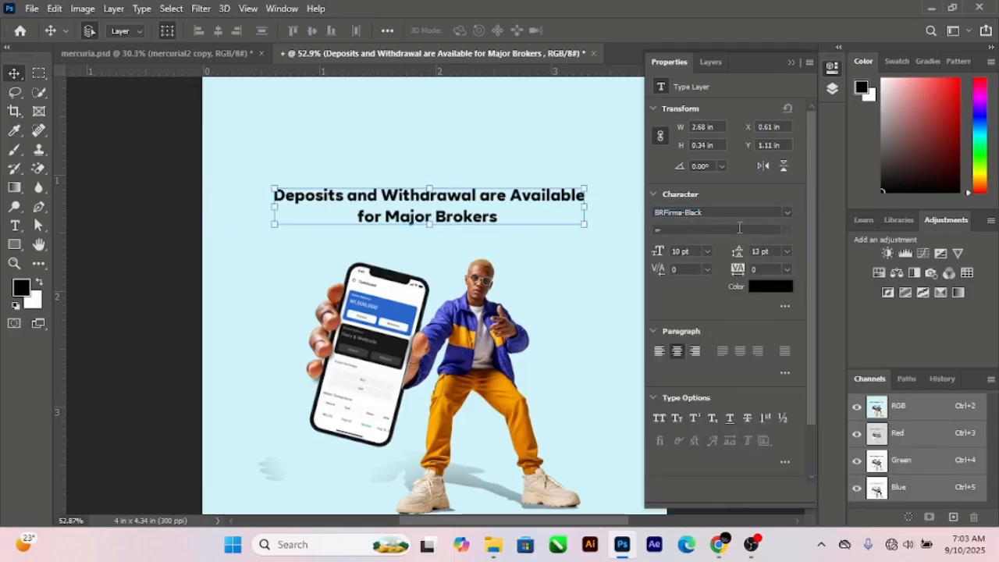
pyautogui.click(787, 212)
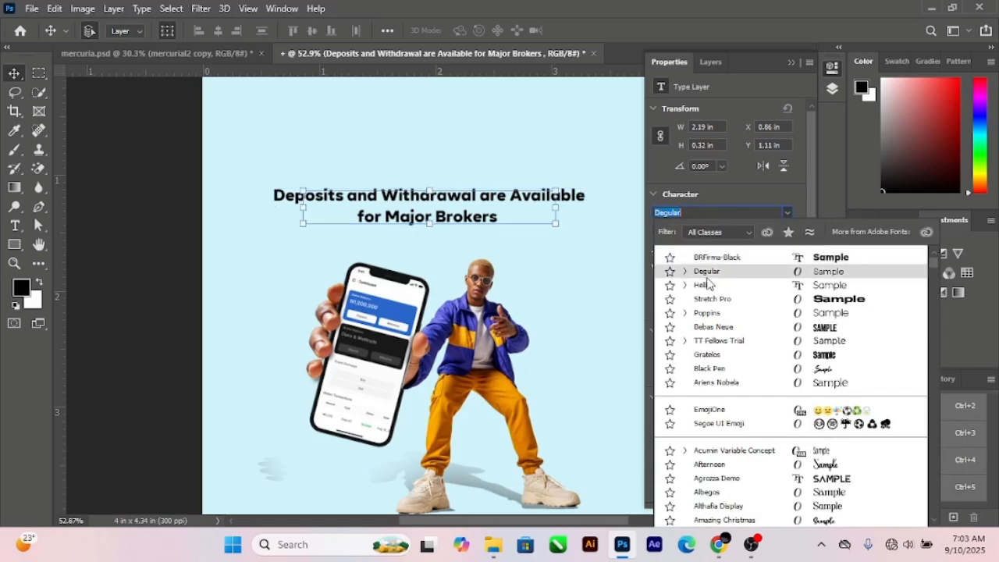
pyautogui.click(706, 286)
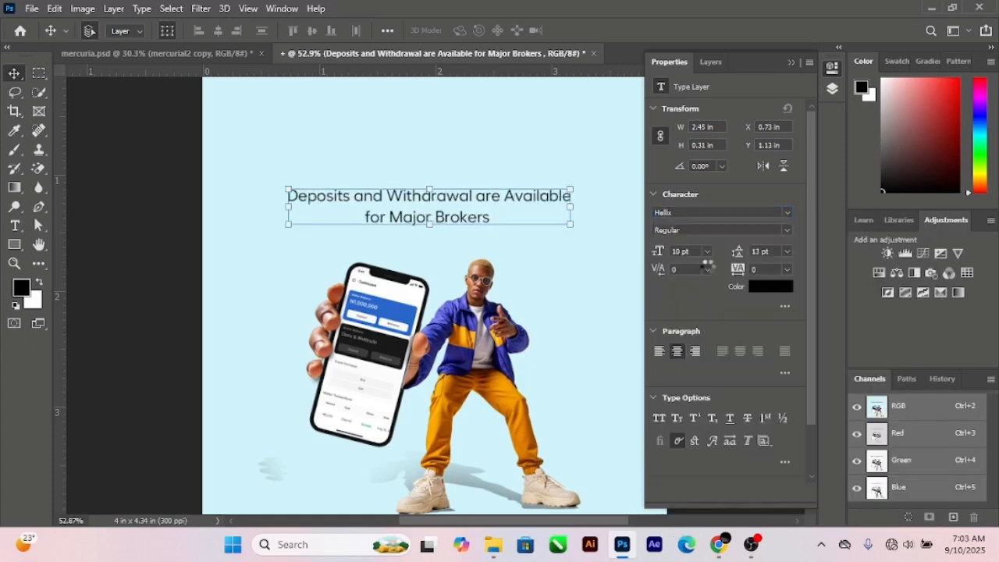
pyautogui.click(787, 231)
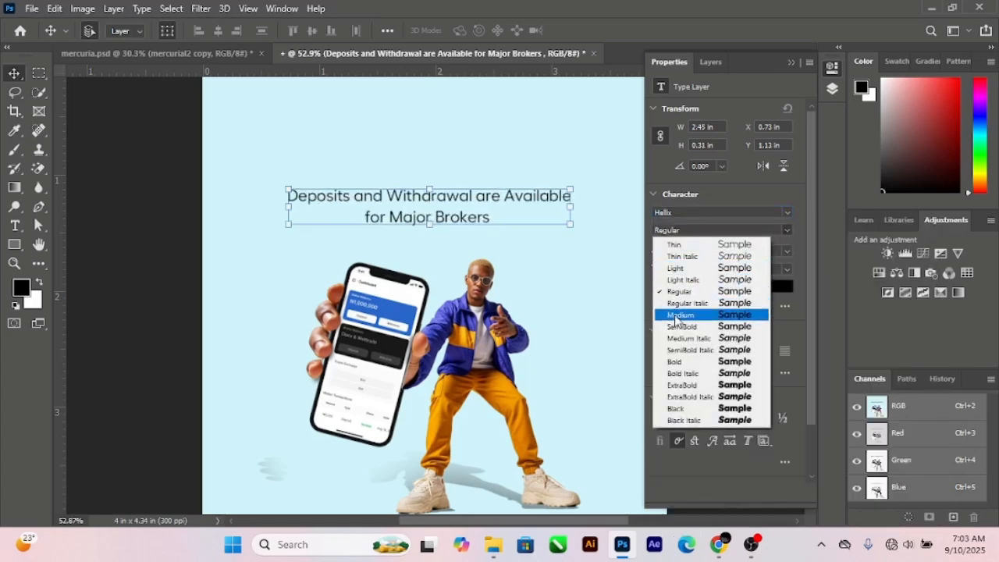
pyautogui.click(679, 316)
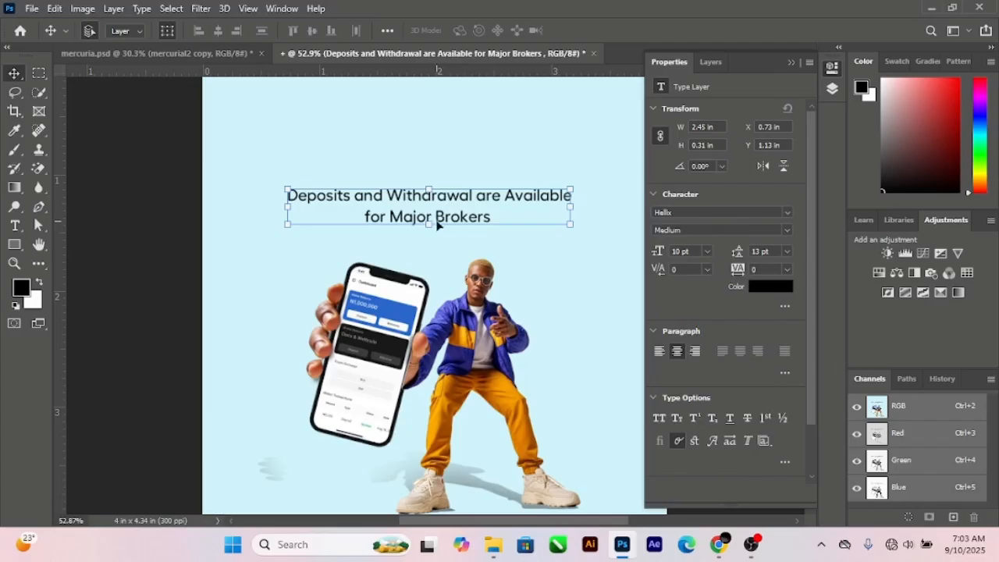
# Rebreak the heading so it reads "Deposits and Withdrawal are" above "Available for Major Brokers".
pyautogui.scroll(-2, 422, 209)
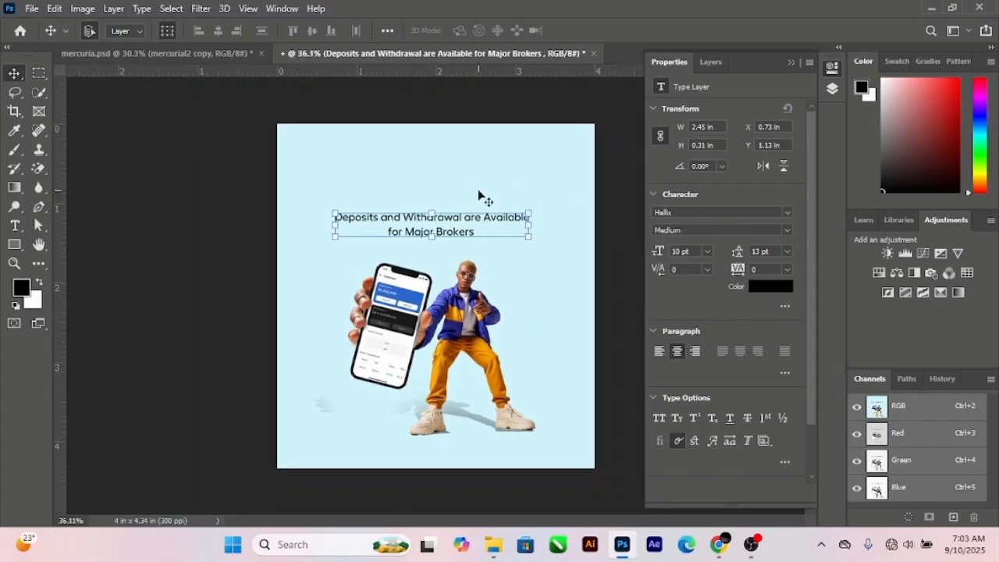
pyautogui.doubleClick(487, 221)
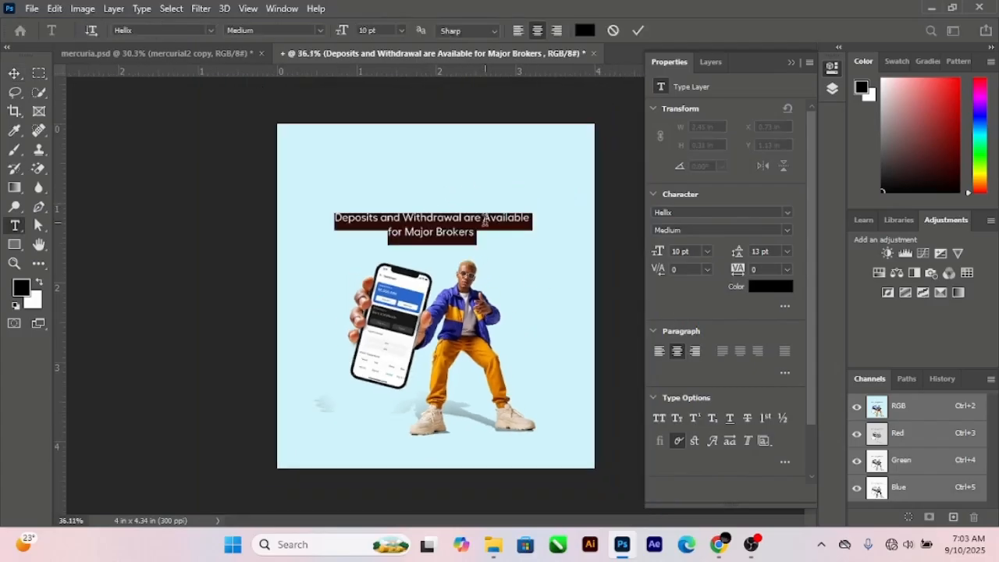
pyautogui.click(483, 220)
pyautogui.press('Return')
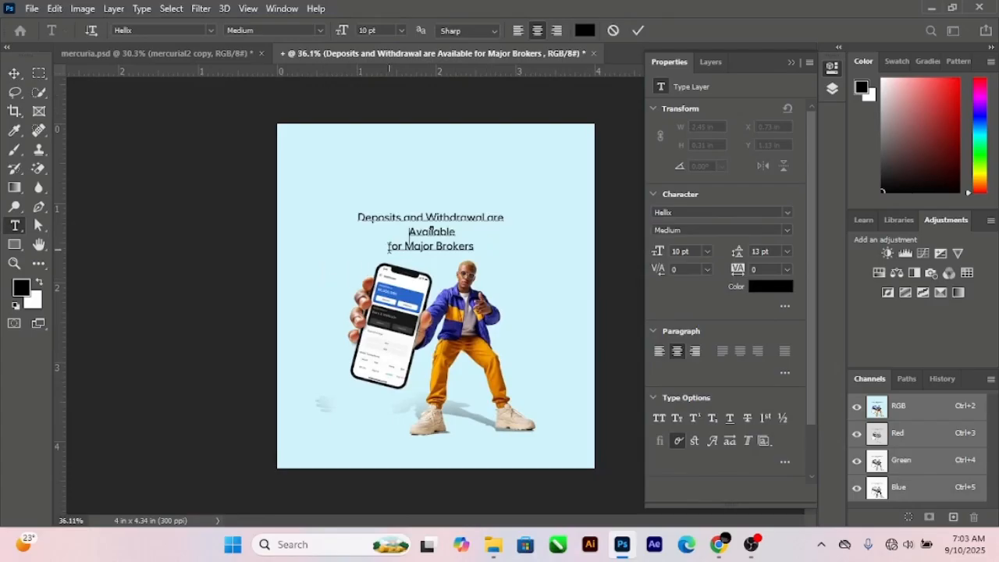
pyautogui.press('BackSpace')
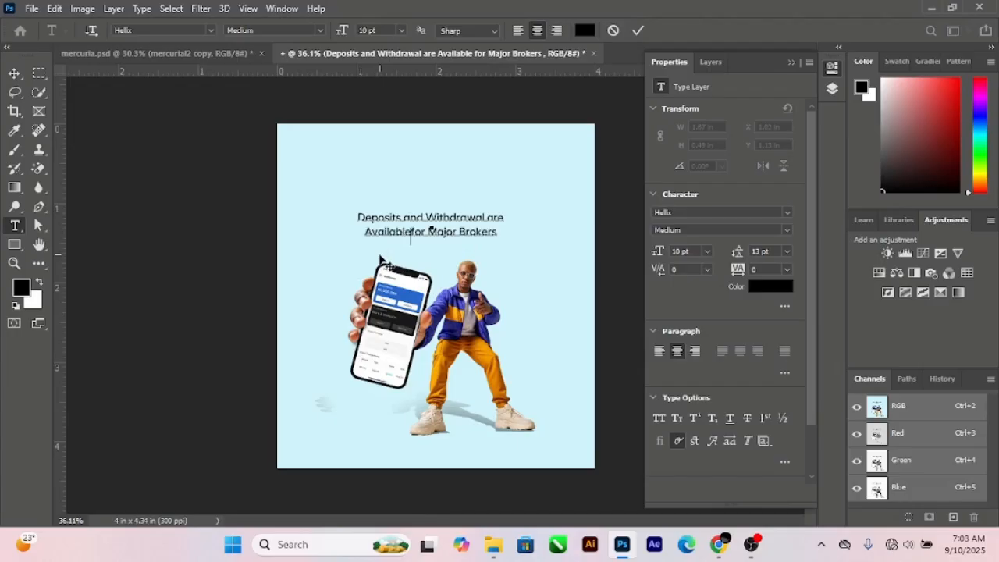
# Set only the word "Deposits" in the heading to the Bold style.
pyautogui.scroll(5, 406, 250)
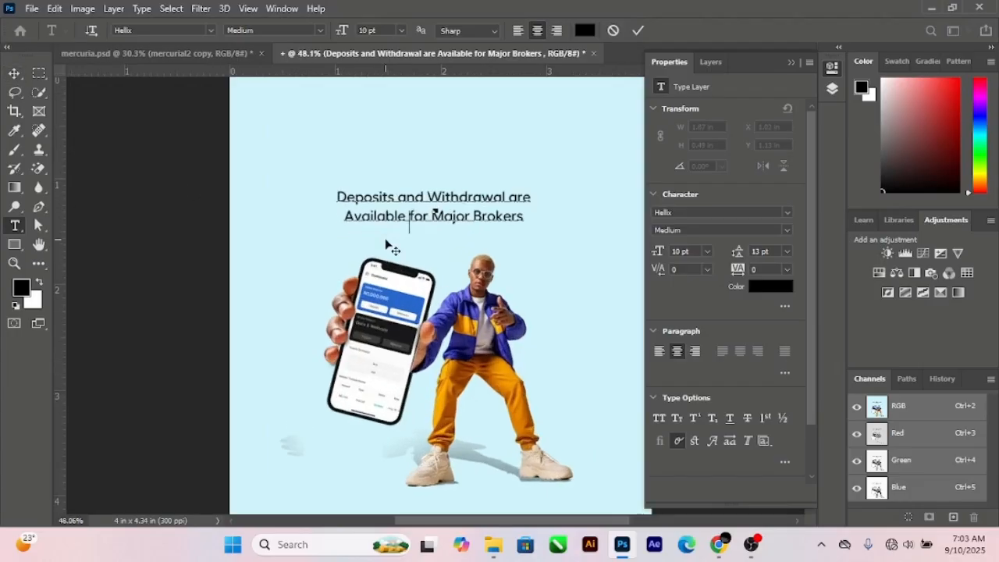
pyautogui.moveTo(398, 183); pyautogui.dragTo(317, 181)
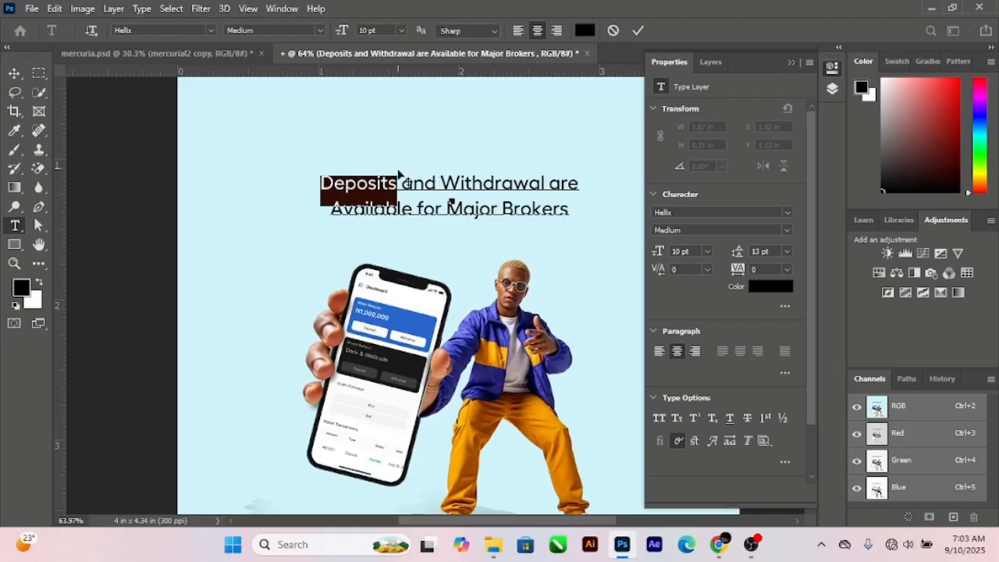
pyautogui.click(789, 230)
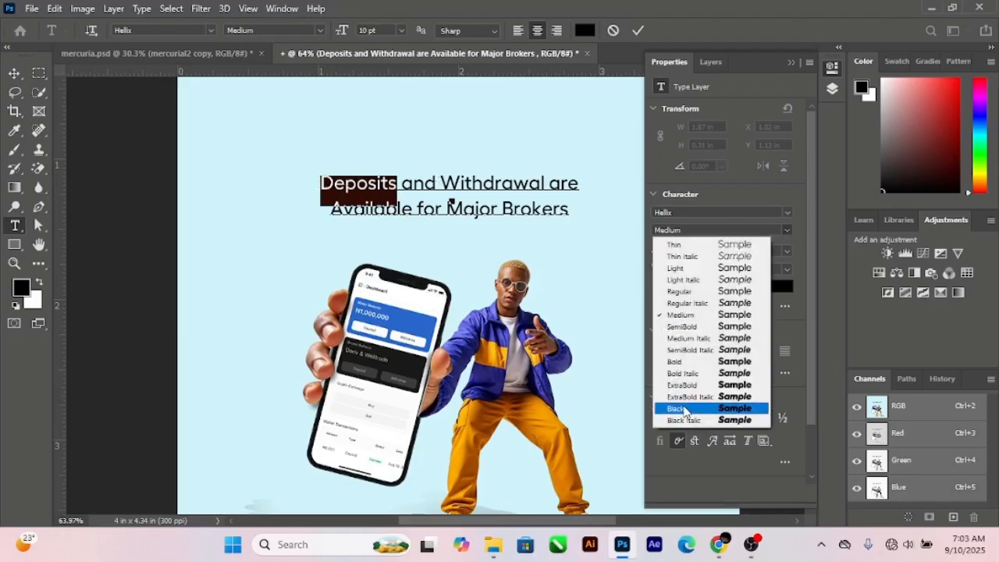
pyautogui.click(676, 362)
# Set the word "Withdrawal" in the heading to the Bold style.
pyautogui.scroll(-3, 481, 406)
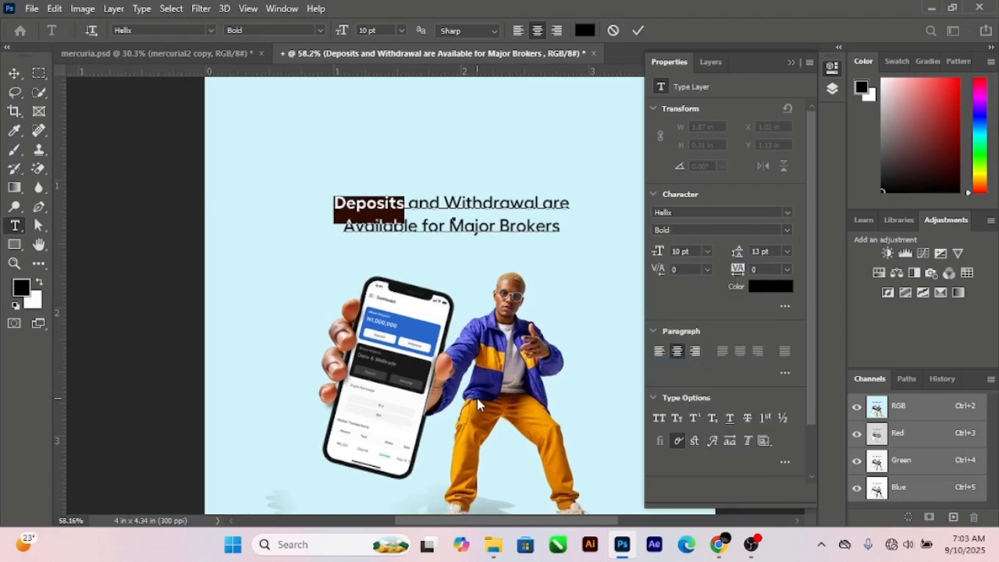
pyautogui.scroll(4, 405, 245)
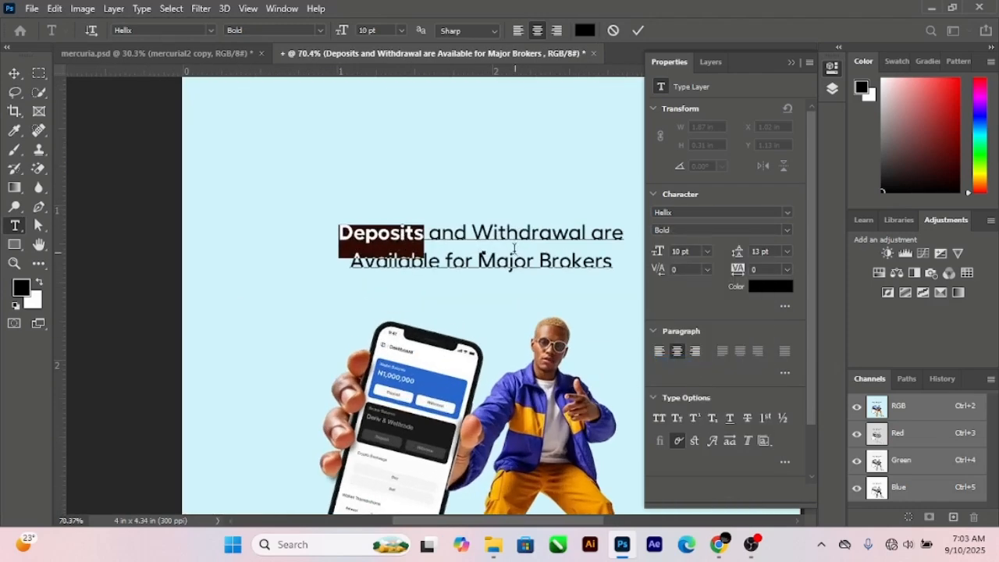
pyautogui.moveTo(471, 232); pyautogui.dragTo(587, 233)
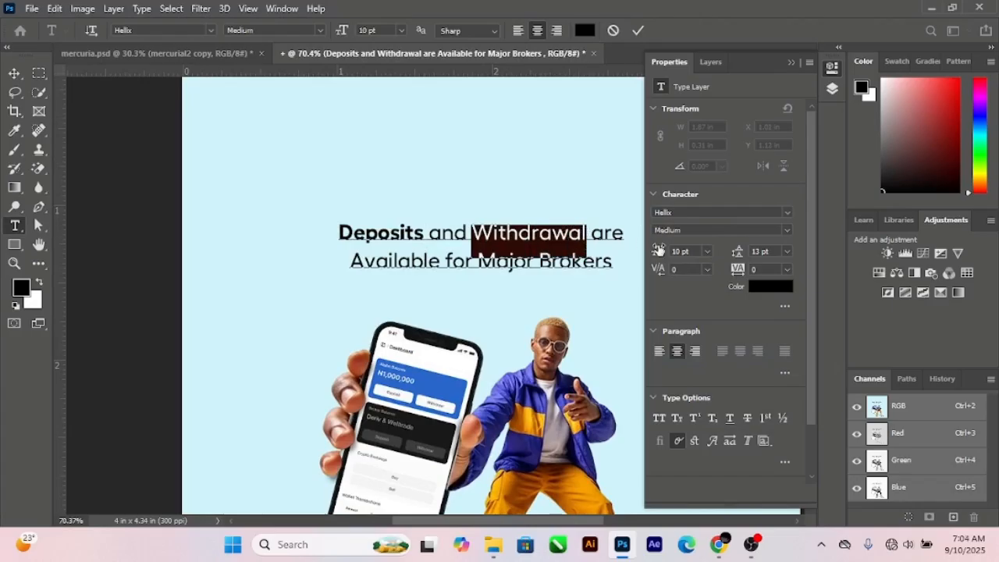
pyautogui.click(773, 287)
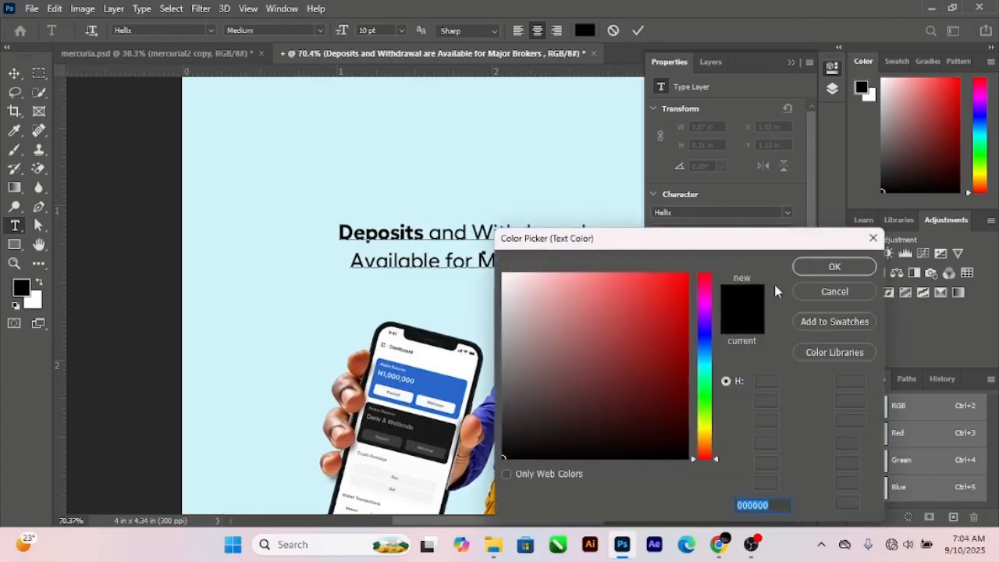
pyautogui.click(836, 291)
pyautogui.click(786, 230)
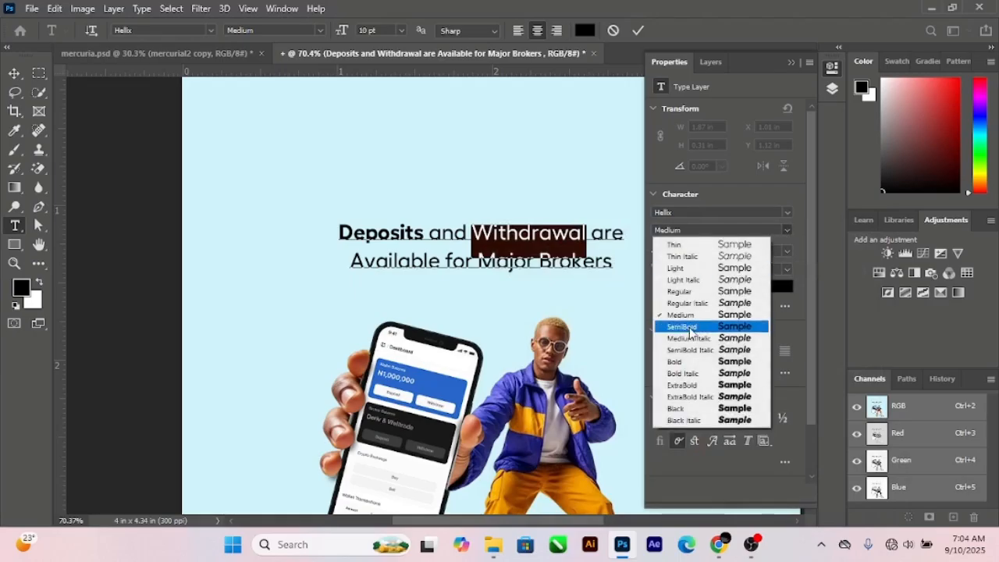
pyautogui.click(687, 362)
# Colour the word "Withdrawal" blue 2560c3, sampling the phone screen's blue and fine-tuning it.
pyautogui.scroll(2, 520, 243)
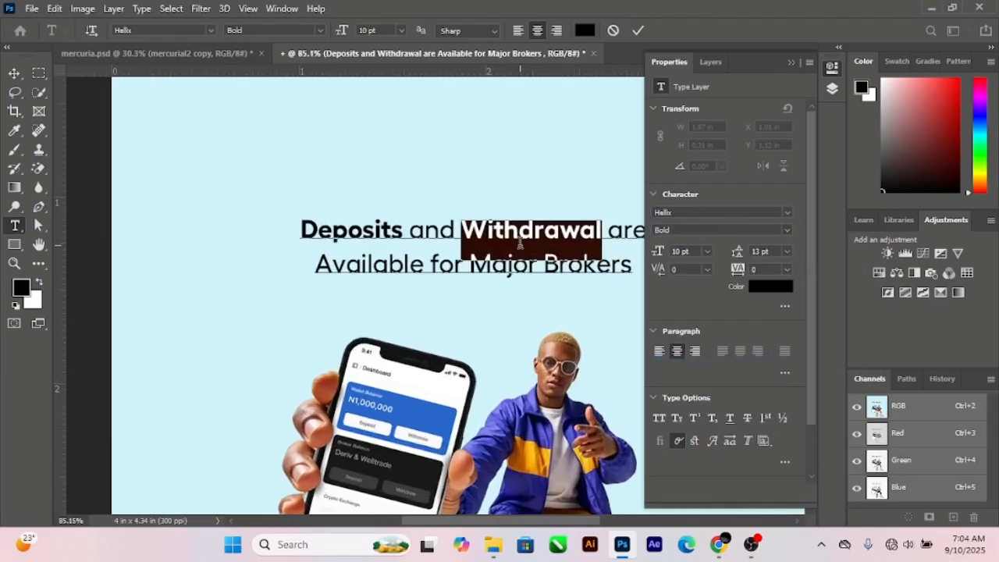
pyautogui.scroll(-3, 484, 254)
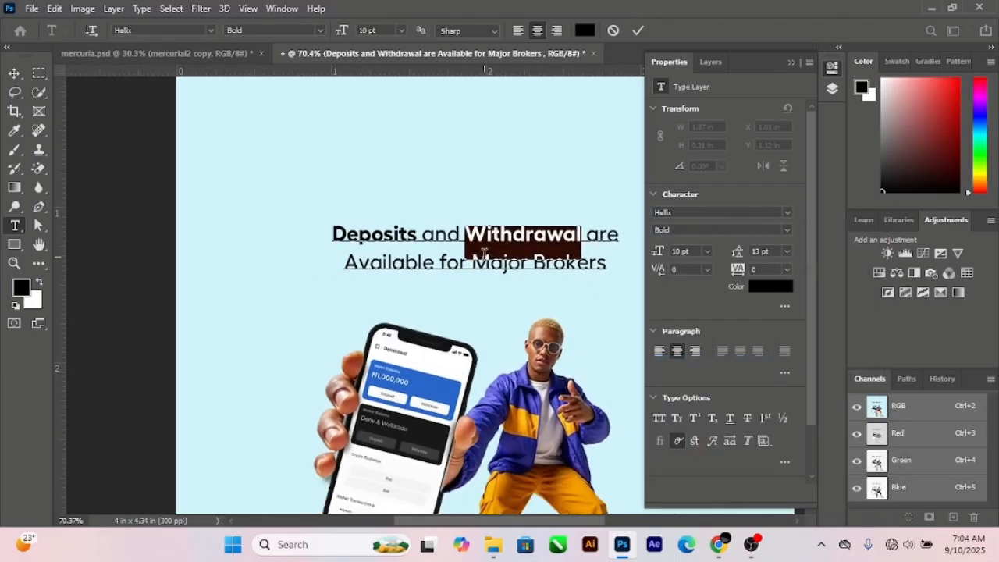
pyautogui.scroll(3, 530, 239)
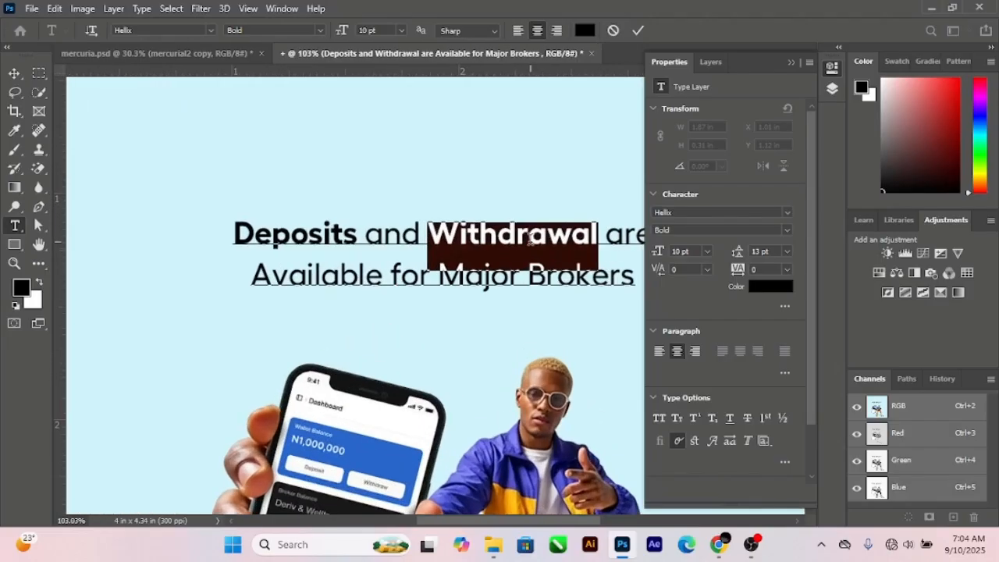
pyautogui.click(770, 285)
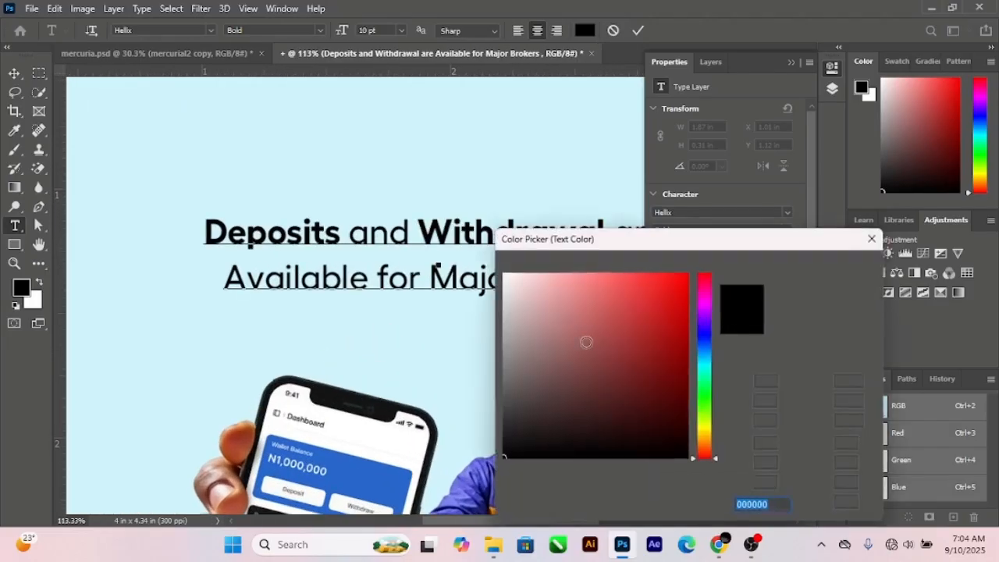
pyautogui.click(366, 473)
pyautogui.moveTo(649, 332); pyautogui.dragTo(653, 316)
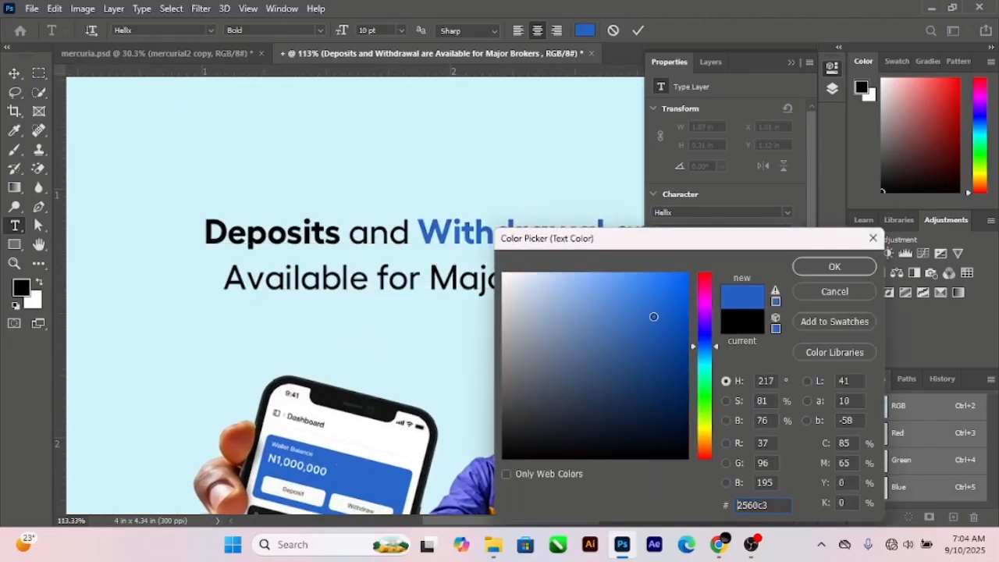
pyautogui.click(804, 270)
# Colour the word "Deposits" with the blue 2561c3 sampled from "Withdrawal".
pyautogui.moveTo(340, 237); pyautogui.dragTo(204, 231)
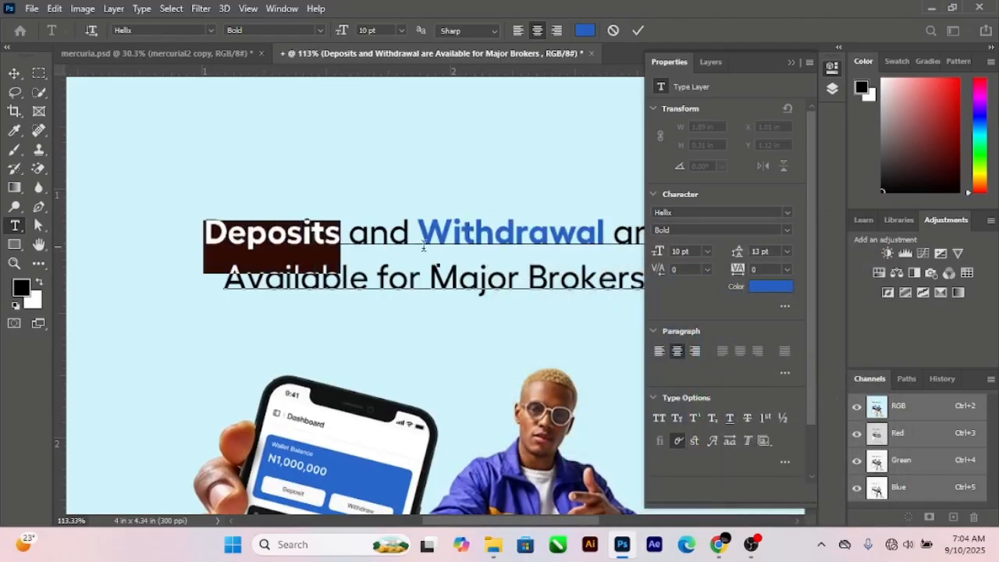
pyautogui.click(759, 288)
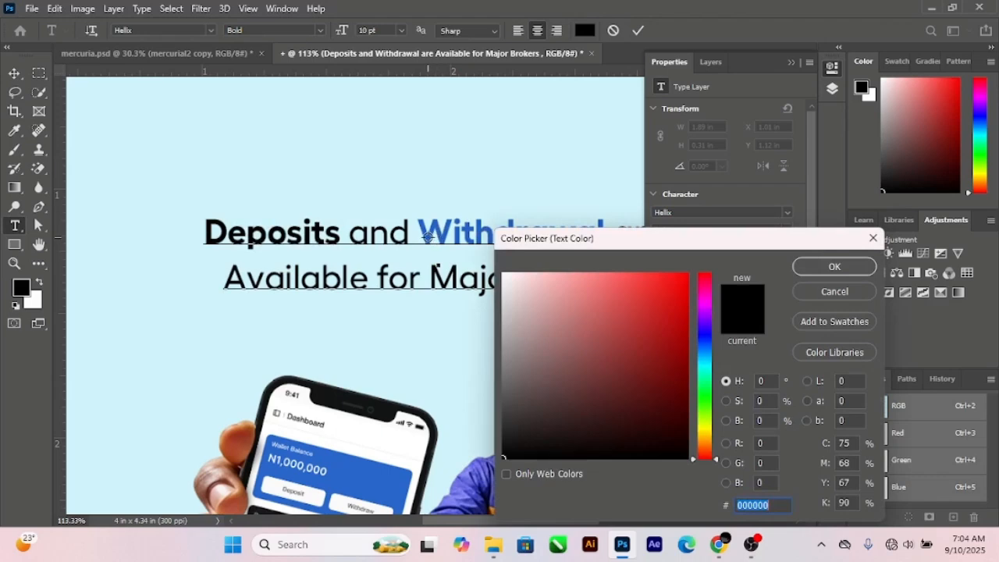
pyautogui.click(431, 237)
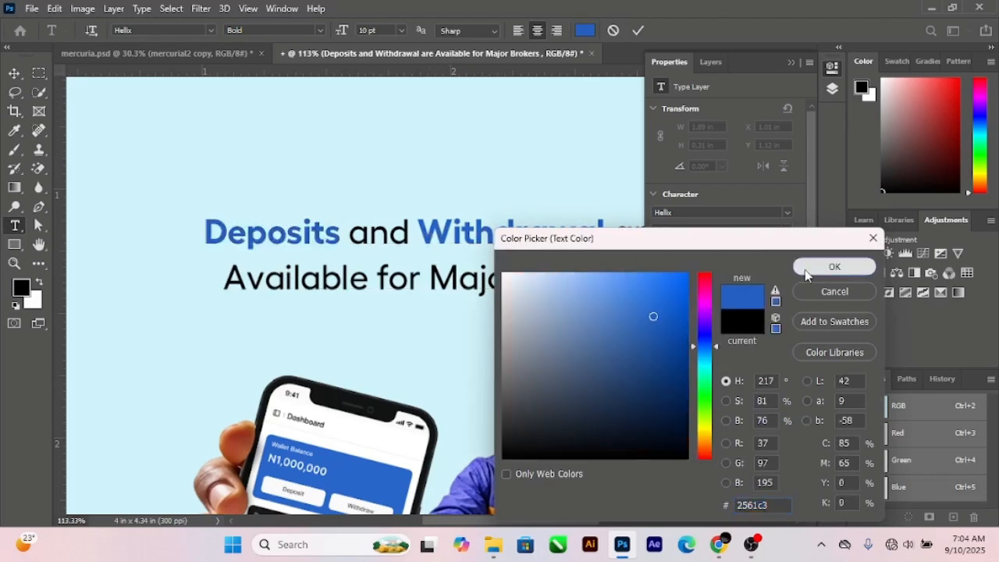
pyautogui.click(834, 266)
# Finish editing the heading text and tighten its line spacing to 10 pt.
pyautogui.click(14, 74)
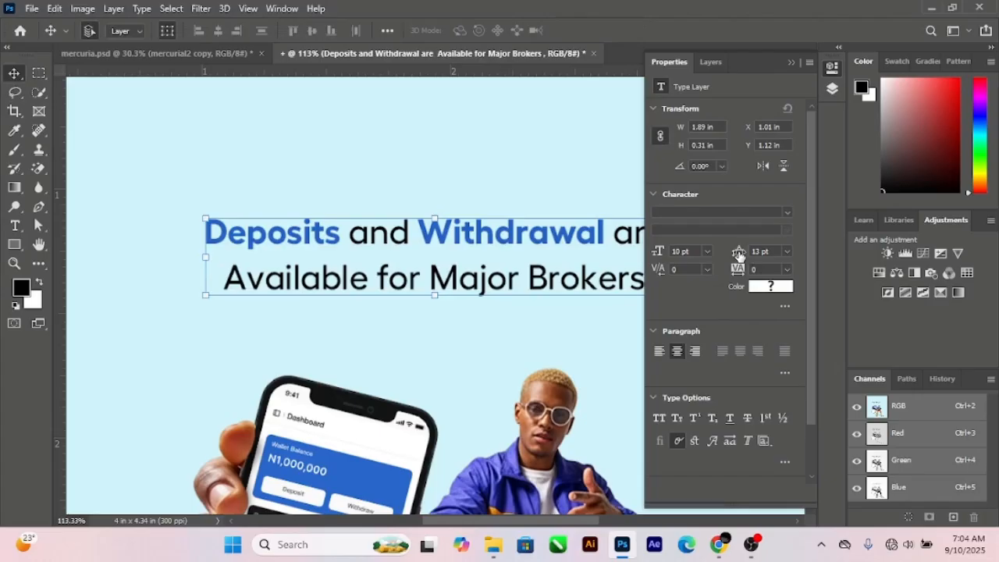
pyautogui.moveTo(739, 255); pyautogui.dragTo(735, 255)
pyautogui.scroll(-3, 484, 211)
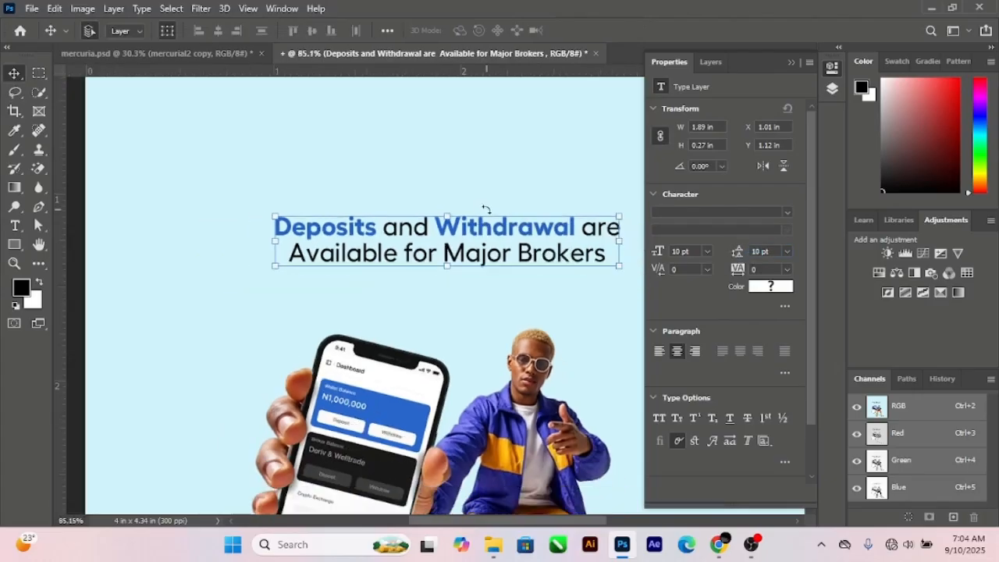
pyautogui.scroll(-3, 538, 215)
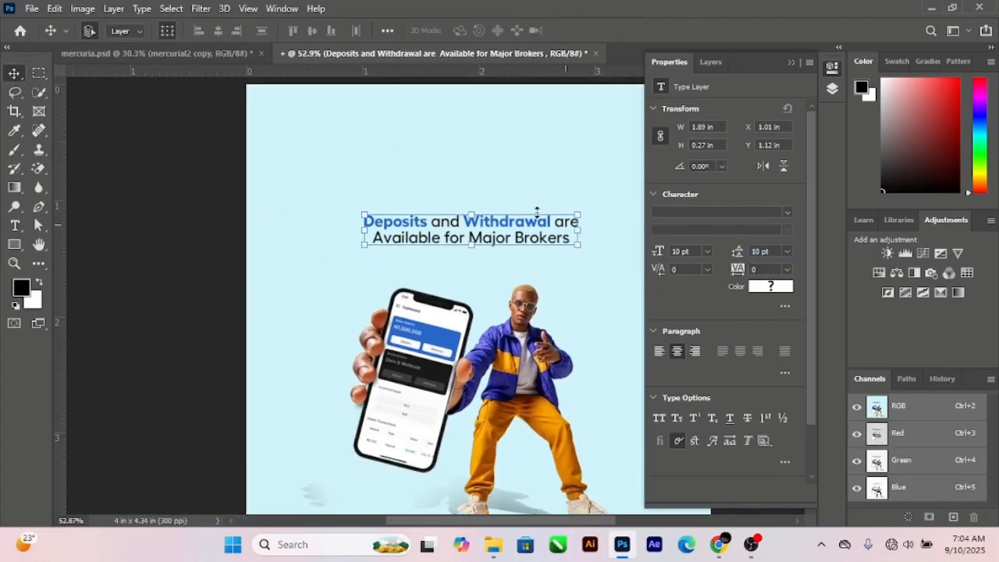
# Draw a 4 × 4.34 in artboard covering the whole canvas.
pyautogui.click(124, 121)
pyautogui.rightClick(11, 76)
pyautogui.click(62, 89)
pyautogui.moveTo(262, 108); pyautogui.dragTo(609, 486)
# Select the heading with the Move tool and centre it horizontally on the artboard.
pyautogui.rightClick(17, 75)
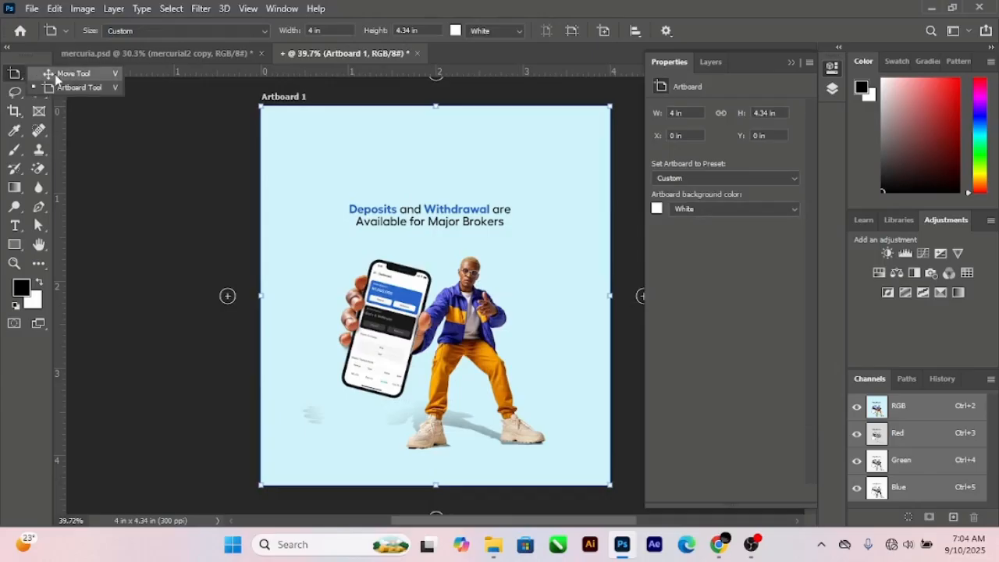
pyautogui.click(63, 72)
pyautogui.click(456, 220)
pyautogui.click(217, 30)
# Move the heading up to about 0.83 in below the artboard's upper edge and deselect it.
pyautogui.click(214, 161)
pyautogui.scroll(1, 451, 222)
pyautogui.moveTo(451, 222); pyautogui.dragTo(452, 200)
pyautogui.scroll(-1, 453, 200)
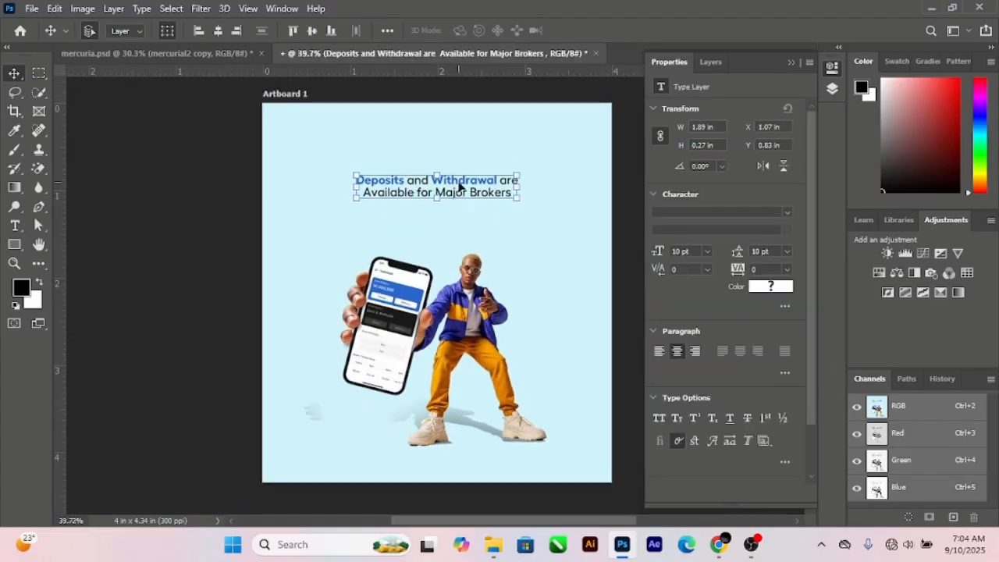
pyautogui.click(174, 167)
# Add a text line reading "We are Just a Click Away" directly below the heading.
pyautogui.press('t')
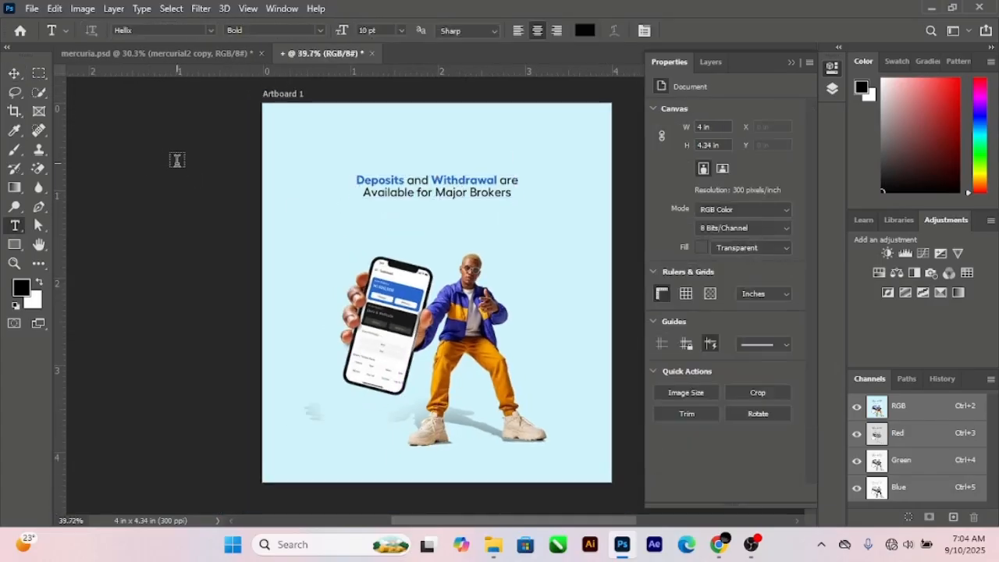
pyautogui.click(379, 213)
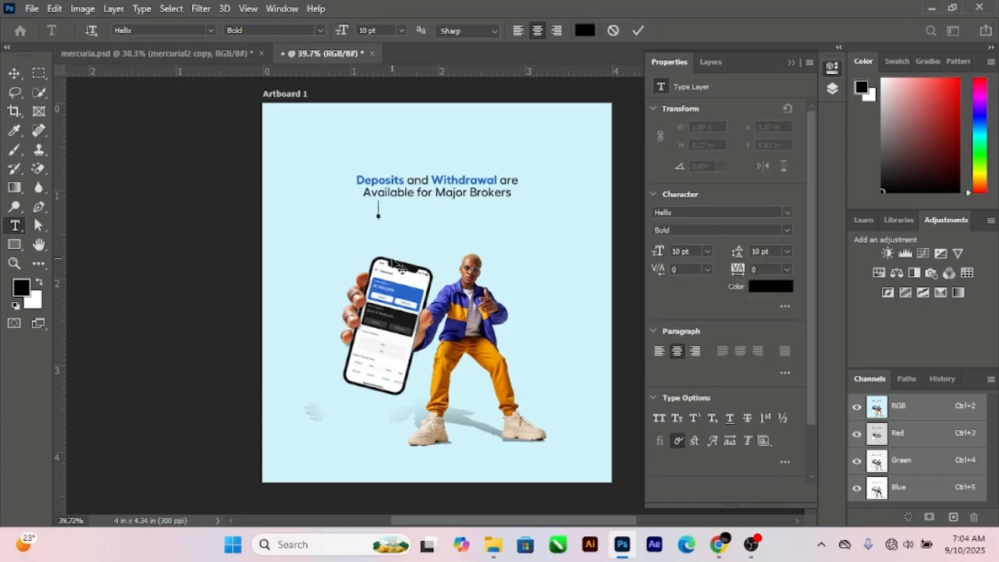
pyautogui.write('We are Just a Clock')
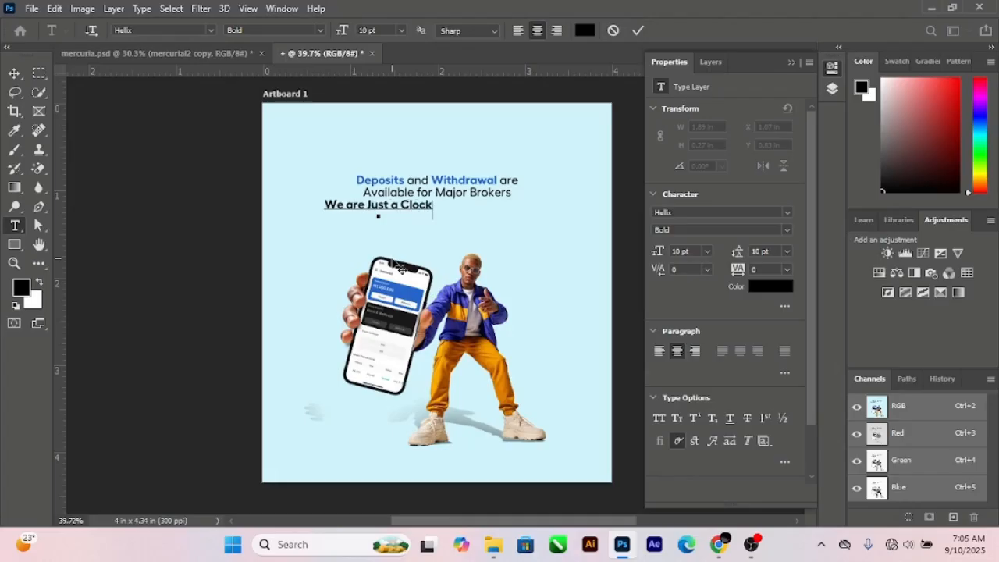
pyautogui.press('BackSpace')
pyautogui.press('BackSpace')
pyautogui.press('BackSpace')
pyautogui.press('BackSpace')
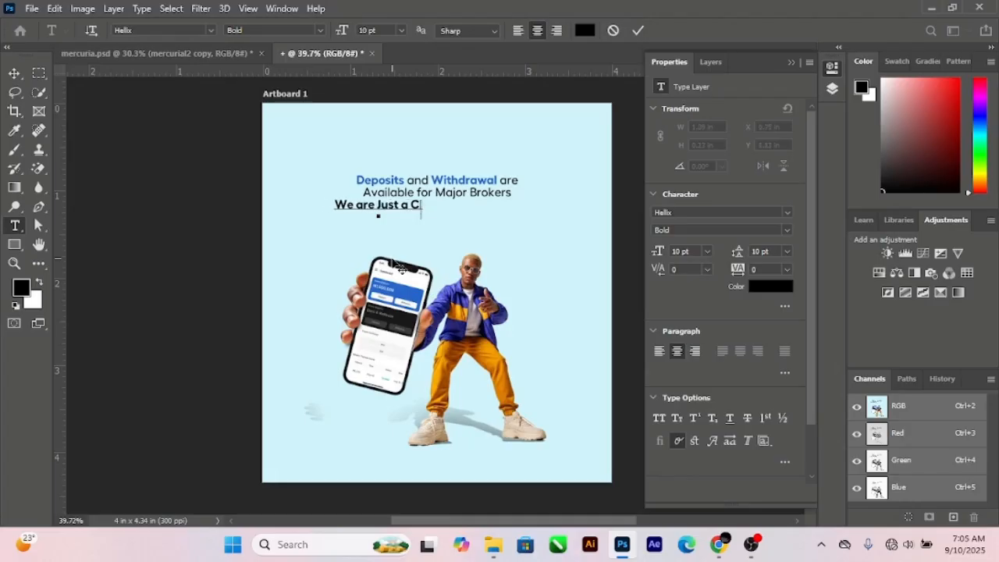
pyautogui.write('i')
pyautogui.press('BackSpace')
pyautogui.write('lick ')
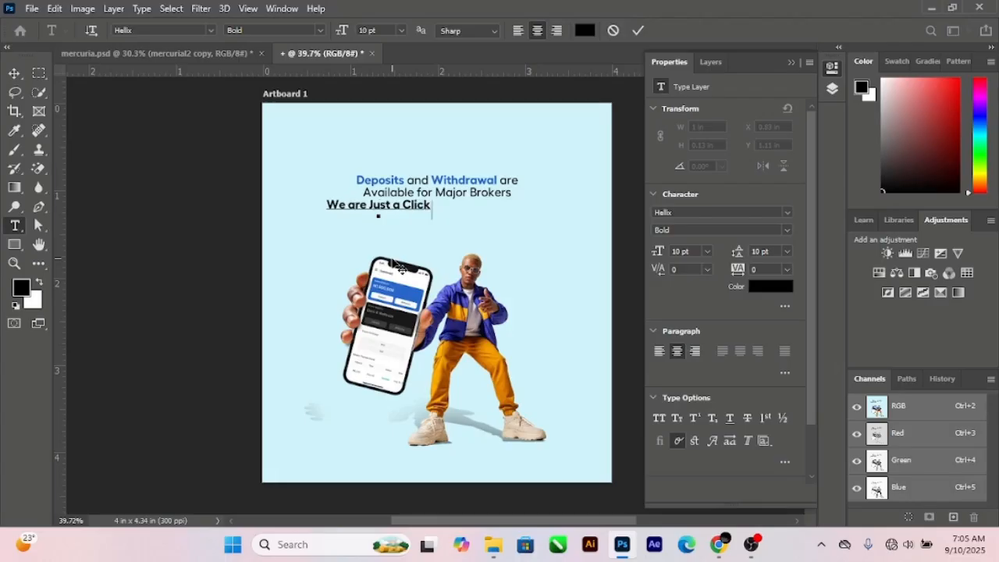
pyautogui.write('Away')
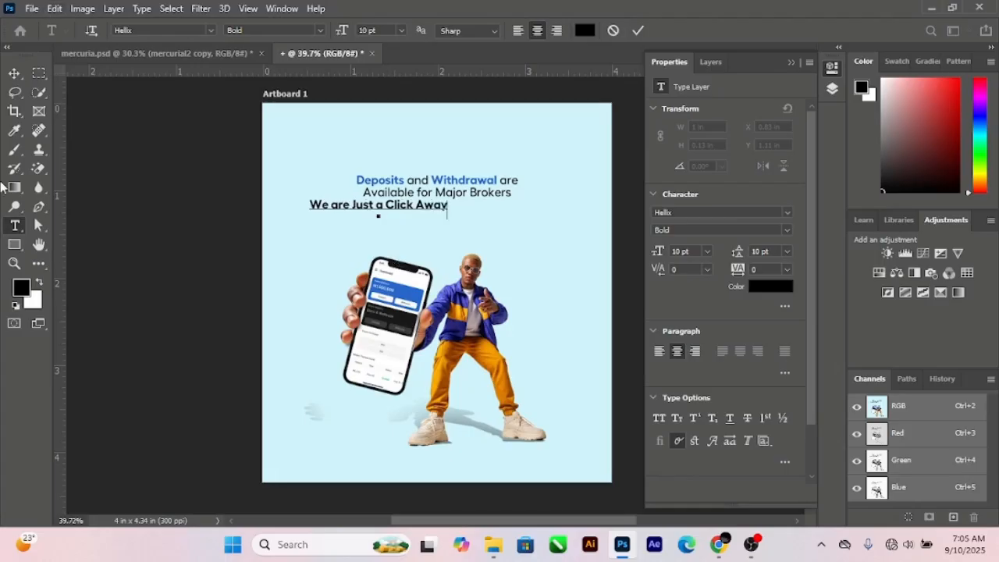
# Move the "We are Just a Click Away" line beneath the middle of the heading and set its font style to SemiBold.
pyautogui.click(14, 73)
pyautogui.moveTo(424, 211); pyautogui.dragTo(479, 213)
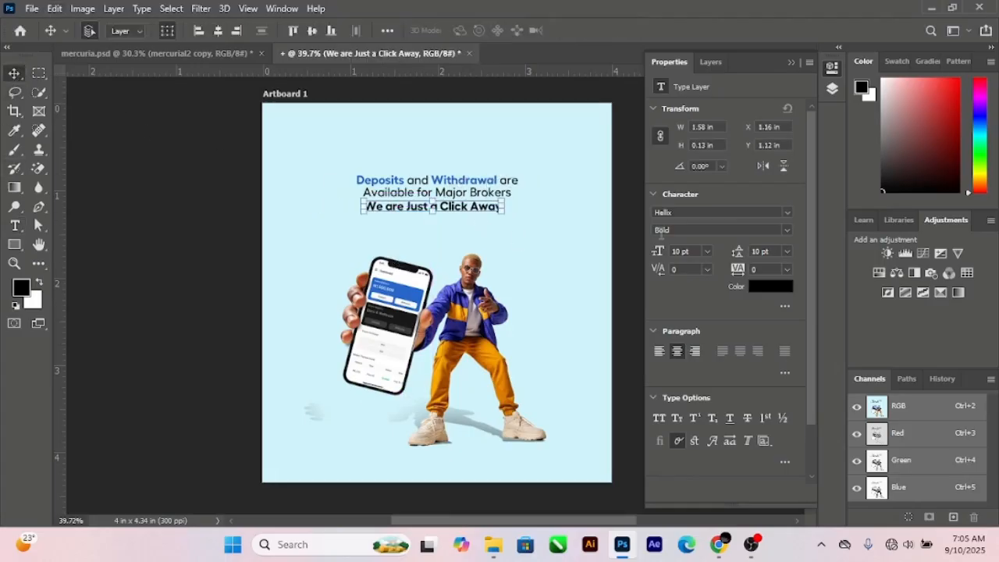
pyautogui.click(787, 230)
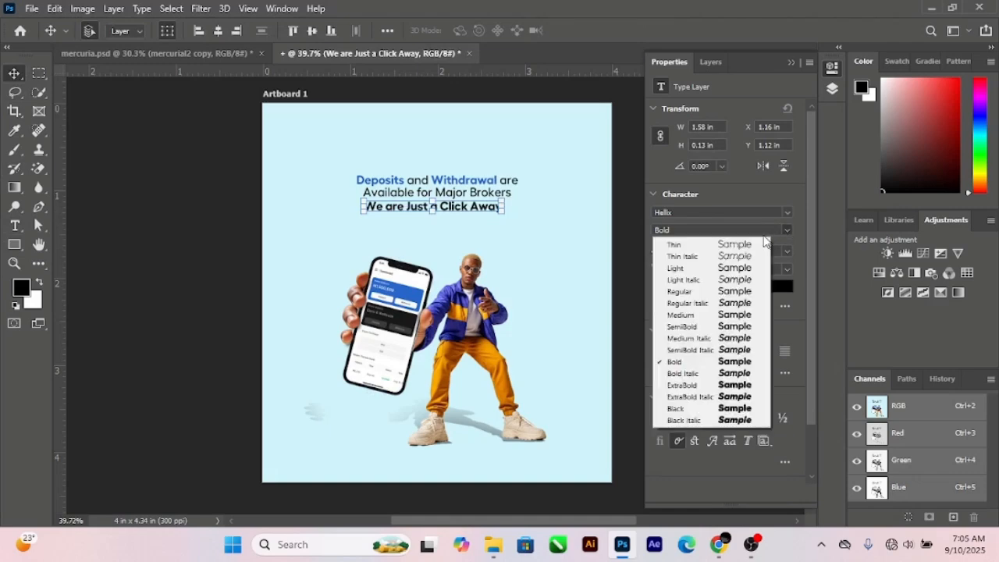
pyautogui.click(684, 326)
# Scale the "We are Just a Click Away" line down slightly and position it centred close beneath the heading's second line.
pyautogui.scroll(3, 435, 201)
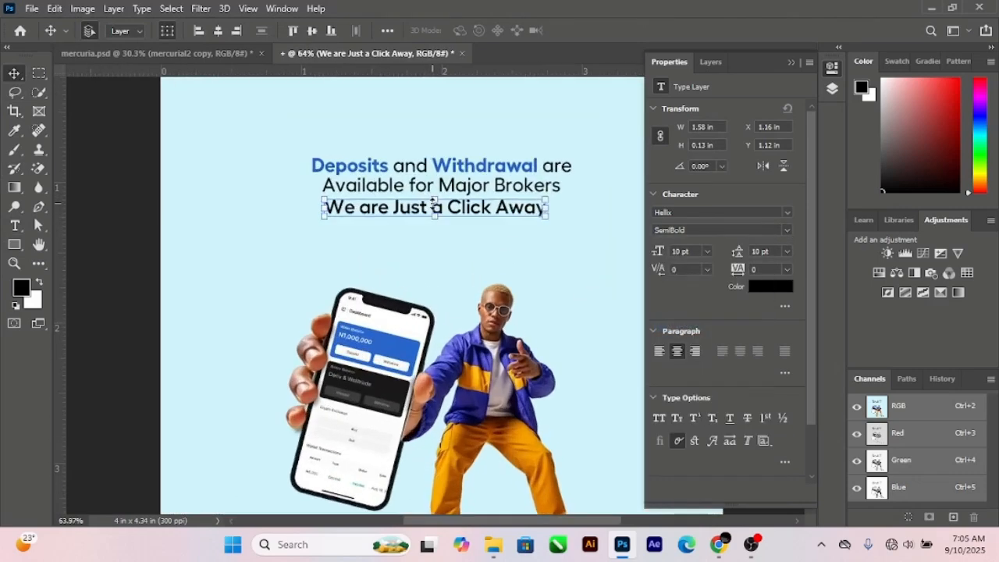
pyautogui.hotkey('ctrl', 't')
pyautogui.moveTo(435, 197); pyautogui.dragTo(436, 200)
pyautogui.click(690, 29)
pyautogui.scroll(1, 450, 199)
pyautogui.moveTo(464, 209); pyautogui.dragTo(473, 203)
pyautogui.click(224, 227)
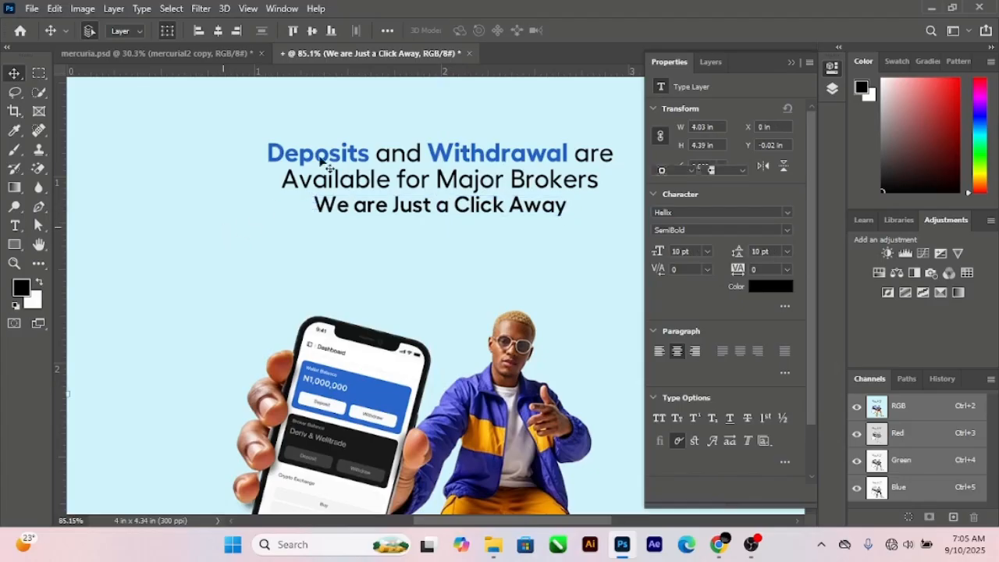
# Draw a rectangle of about 181 × 43 px around the word "Deposits", behind the heading text.
pyautogui.scroll(3, 321, 162)
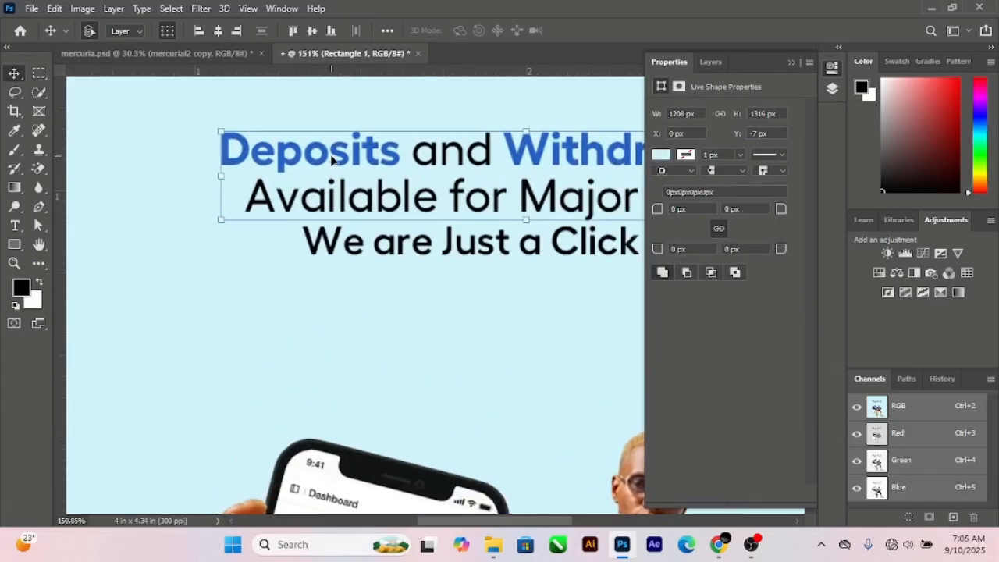
pyautogui.click(332, 160)
pyautogui.scroll(-2, 332, 160)
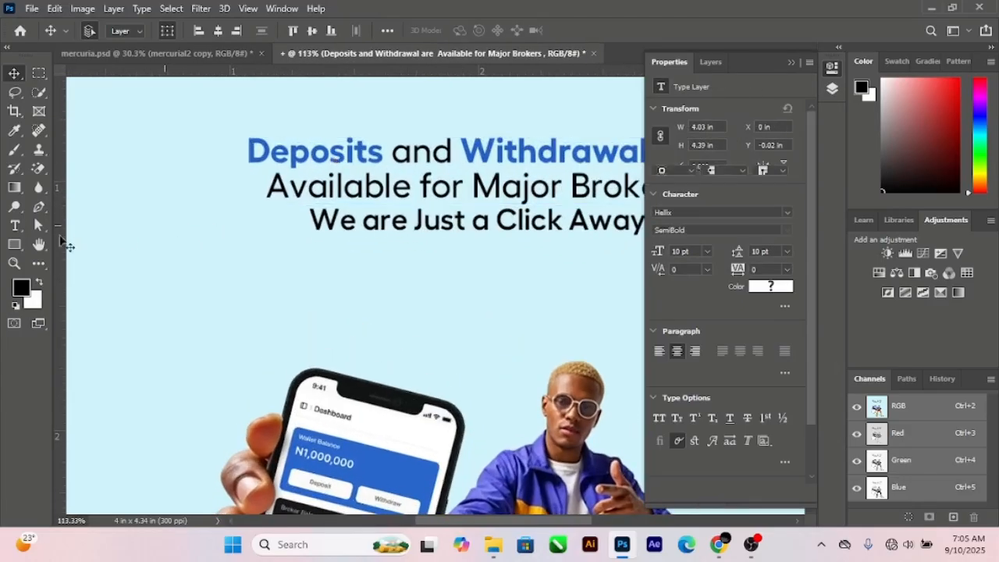
pyautogui.click(81, 245)
pyautogui.click(15, 246)
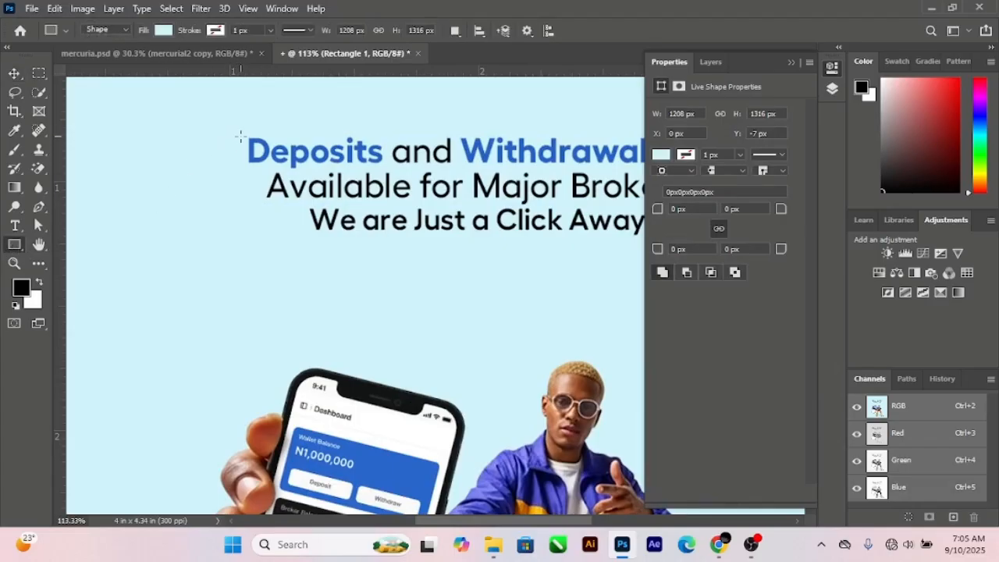
pyautogui.moveTo(239, 135); pyautogui.dragTo(392, 169)
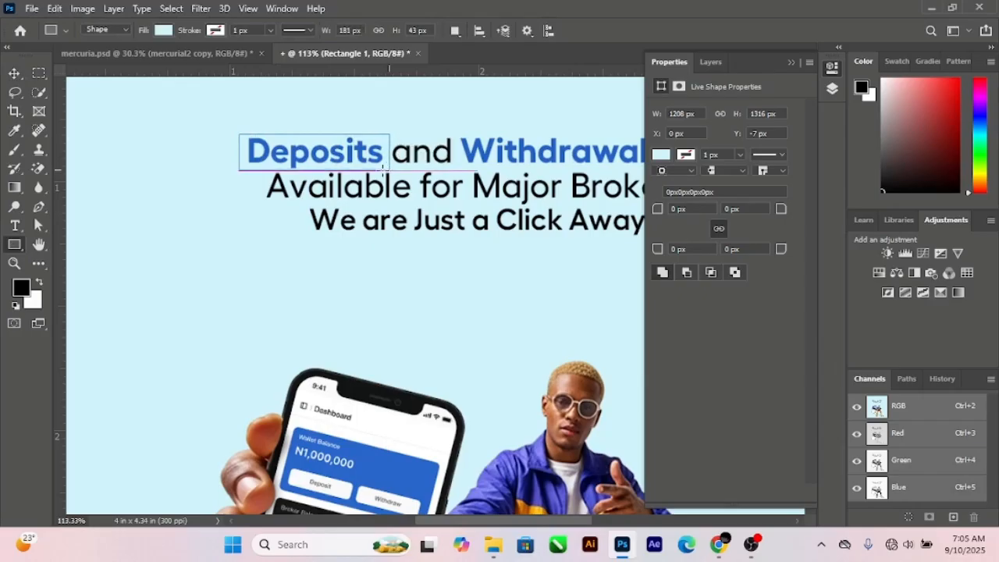
# Change the fill colour of the rectangle behind "Deposits" to bright yellow, f8ff41.
pyautogui.click(19, 73)
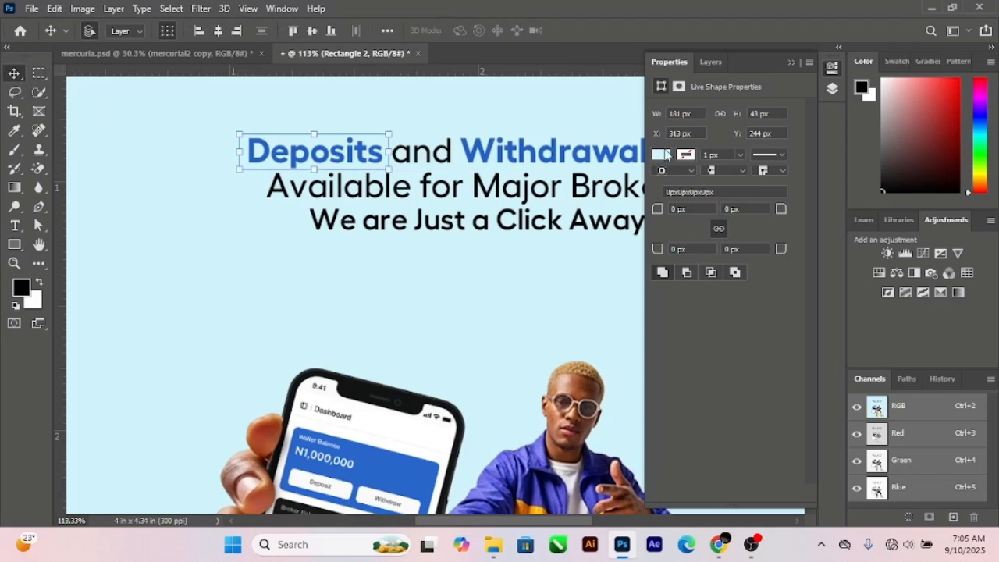
pyautogui.click(662, 156)
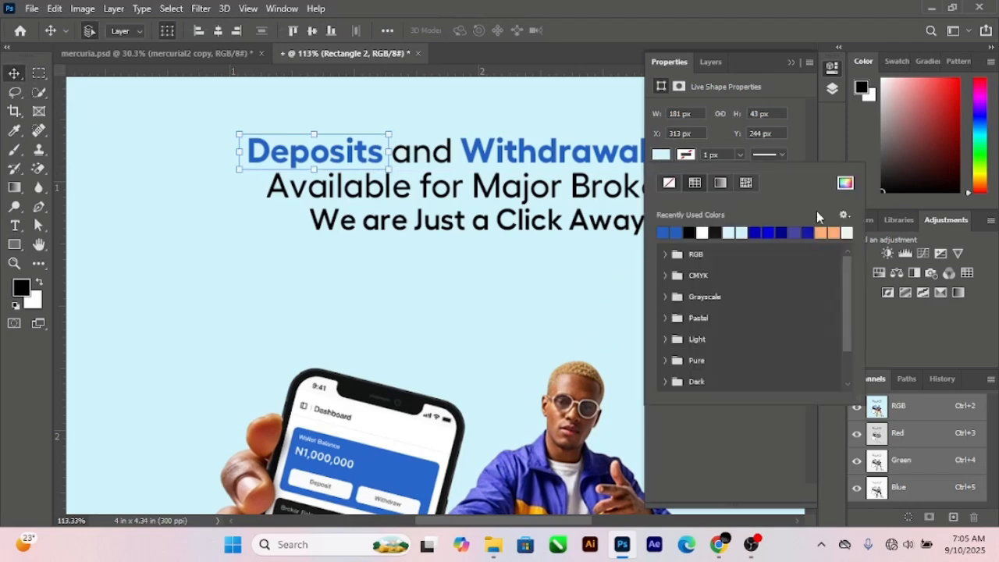
pyautogui.click(844, 184)
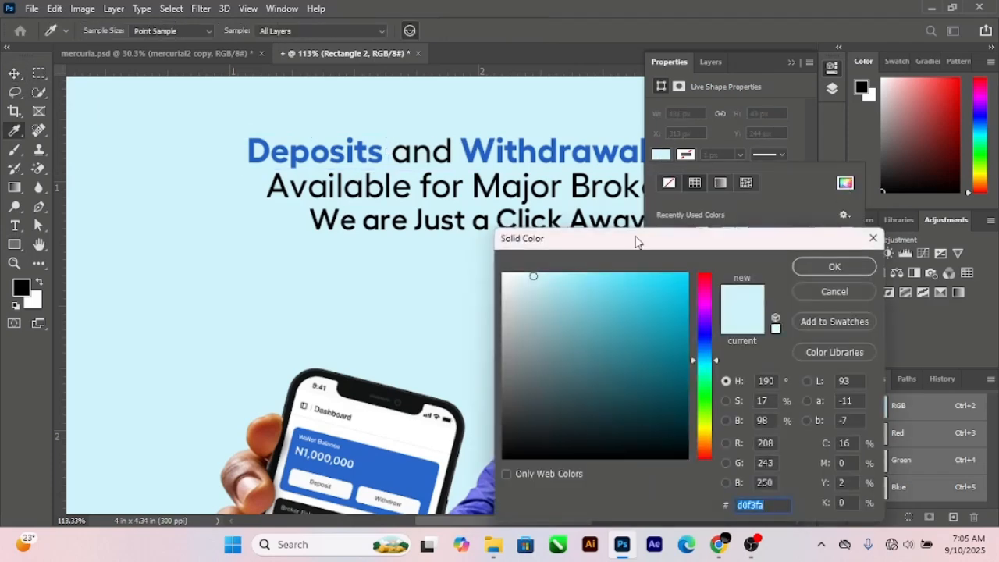
pyautogui.moveTo(729, 418); pyautogui.dragTo(727, 434)
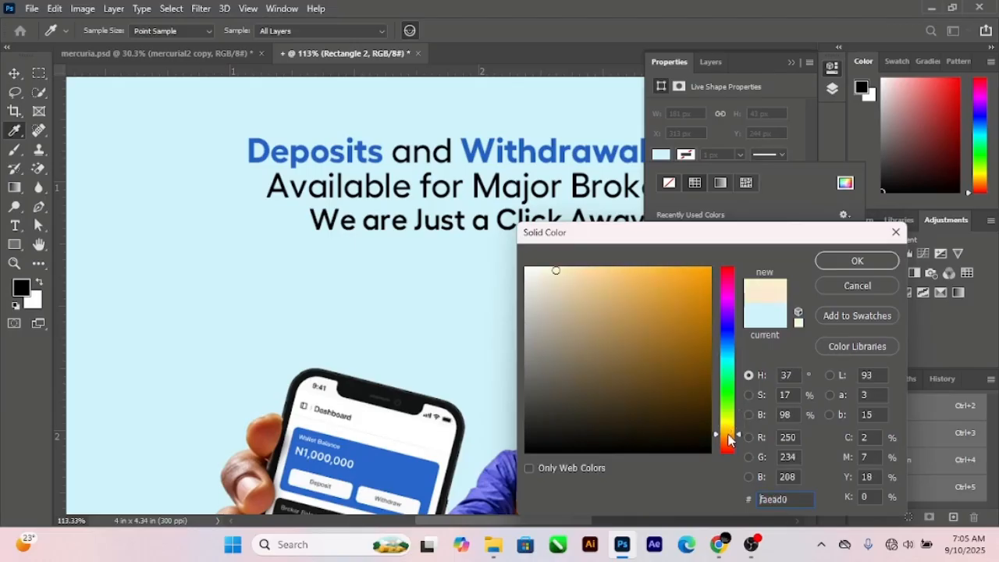
pyautogui.click(598, 279)
pyautogui.moveTo(598, 279); pyautogui.dragTo(664, 266)
pyautogui.moveTo(727, 433); pyautogui.dragTo(728, 422)
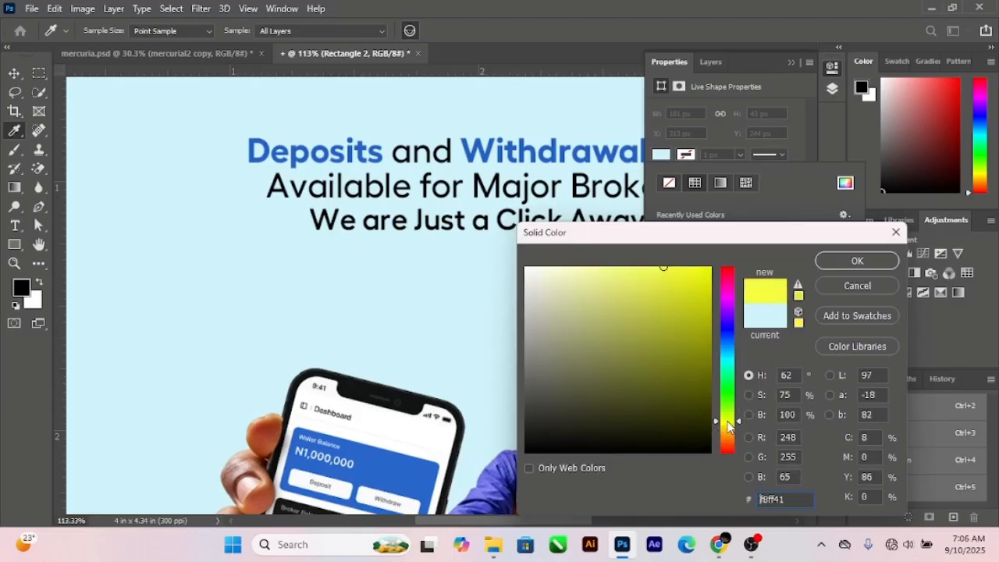
pyautogui.click(847, 263)
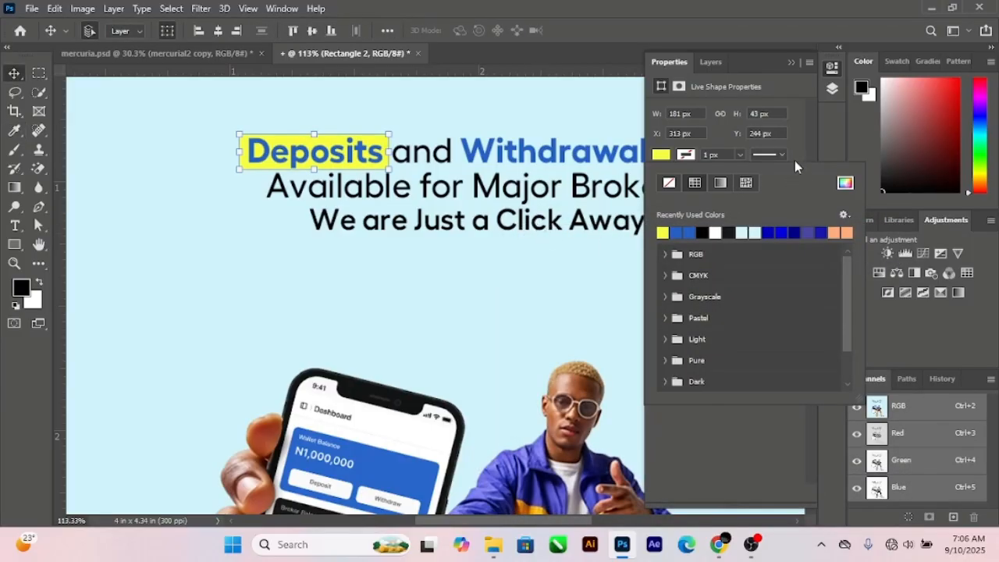
pyautogui.click(799, 156)
# Lower the yellow rectangle's layer fill to 49% and deselect it.
pyautogui.click(707, 62)
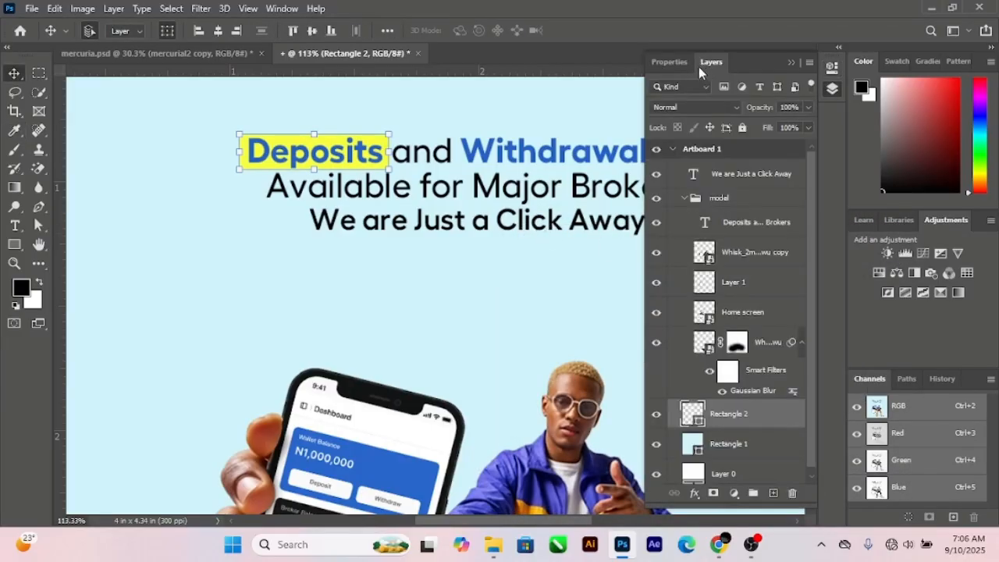
pyautogui.moveTo(769, 133); pyautogui.dragTo(733, 140)
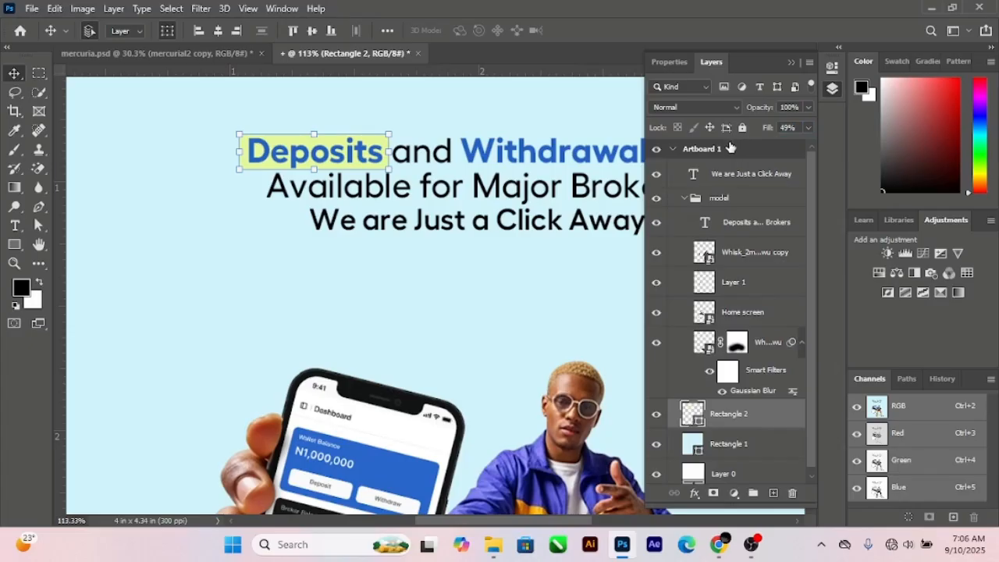
pyautogui.click(193, 186)
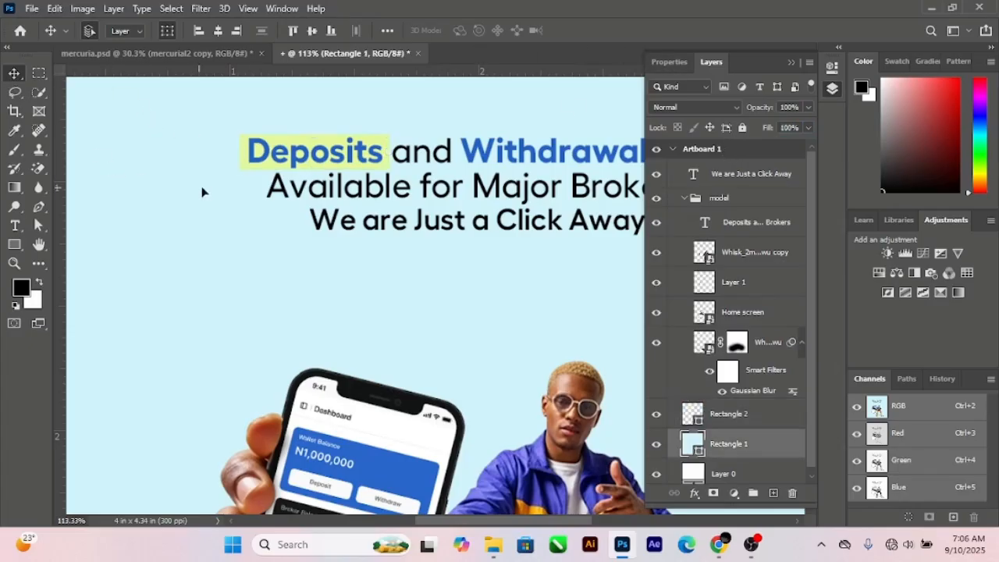
# Adjust the corner radius of the yellow highlight rectangle behind "Deposits".
pyautogui.scroll(4, 227, 166)
pyautogui.click(251, 158)
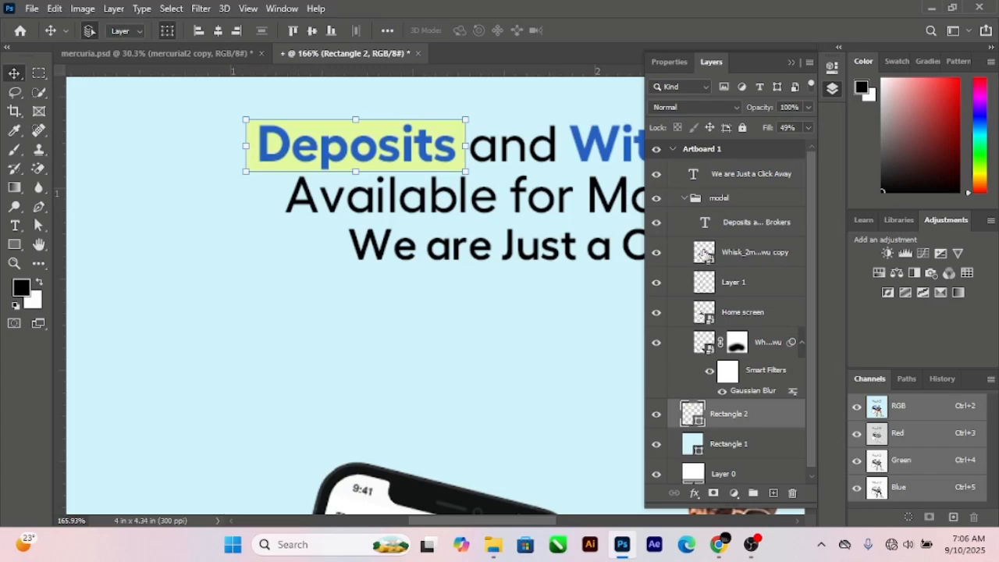
pyautogui.click(669, 62)
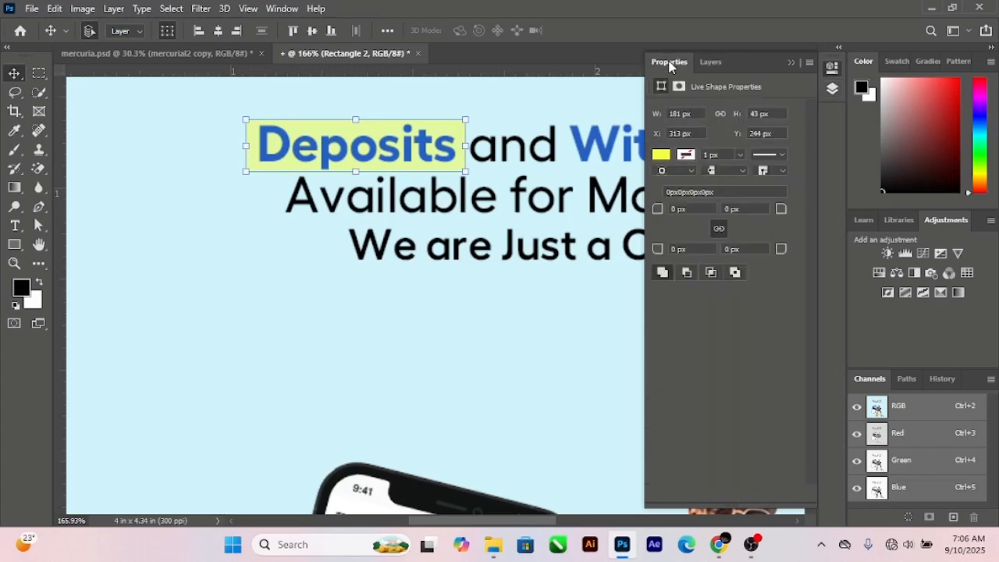
pyautogui.moveTo(657, 210); pyautogui.dragTo(661, 212)
pyautogui.scroll(-2, 360, 232)
pyautogui.scroll(-5, 360, 232)
pyautogui.click(382, 159)
pyautogui.click(357, 188)
pyautogui.click(364, 150)
pyautogui.scroll(-1, 706, 374)
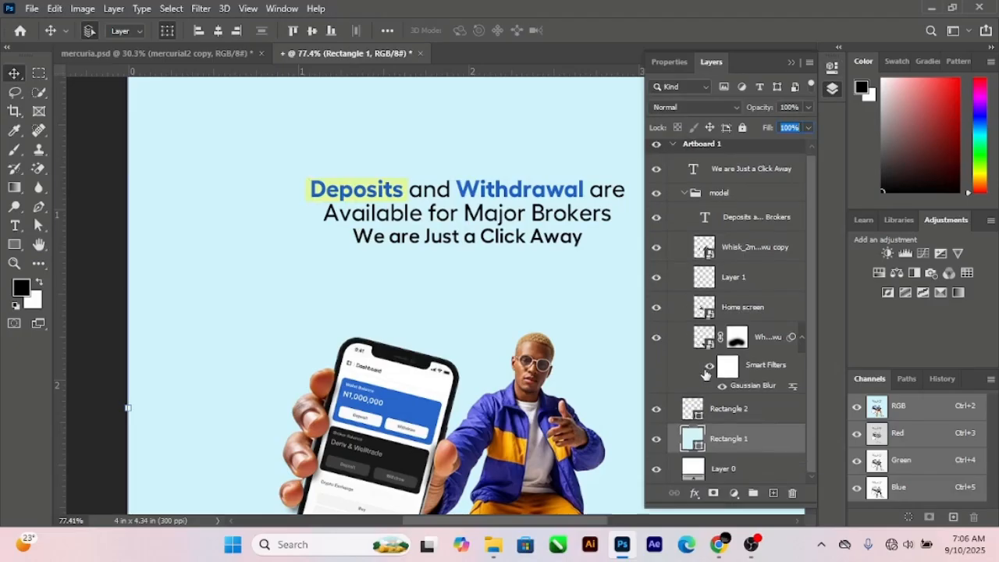
# Duplicate the Rectangle 2 layer that highlights "Deposits".
pyautogui.click(726, 409)
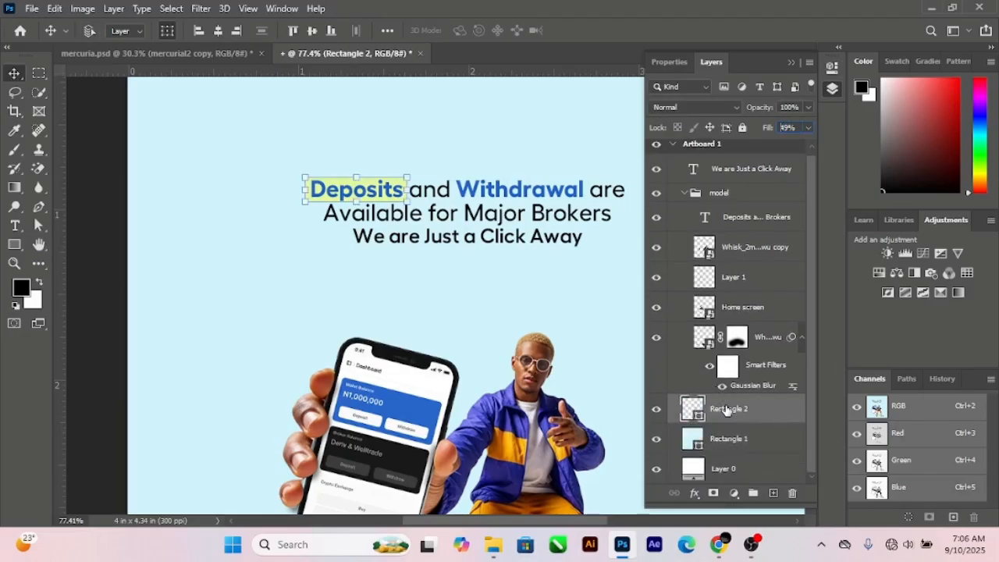
pyautogui.hotkey('ctrl', 'j')
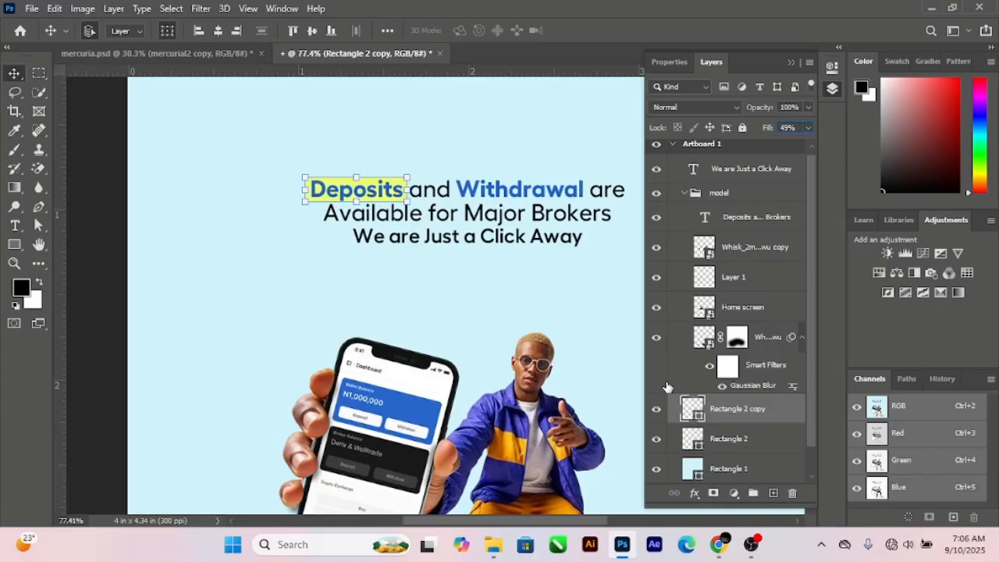
pyautogui.click(89, 274)
pyautogui.click(305, 200)
# Move the Rectangle 2 highlight horizontally until its left edge sits just before the word "Withdrawal".
pyautogui.click(744, 442)
pyautogui.moveTo(405, 191); pyautogui.dragTo(490, 199)
pyautogui.press('Right')
pyautogui.press('Right')
pyautogui.press('Right')
pyautogui.press('Right')
pyautogui.press('Right')
pyautogui.press('Right')
pyautogui.press('Right')
pyautogui.press('Right')
pyautogui.press('Right')
pyautogui.press('Right')
pyautogui.press('Right')
pyautogui.press('Right')
pyautogui.press('Right')
pyautogui.press('Right')
pyautogui.press('Right')
pyautogui.press('Right')
pyautogui.press('Right')
pyautogui.press('Right')
pyautogui.press('Right')
pyautogui.press('Right')
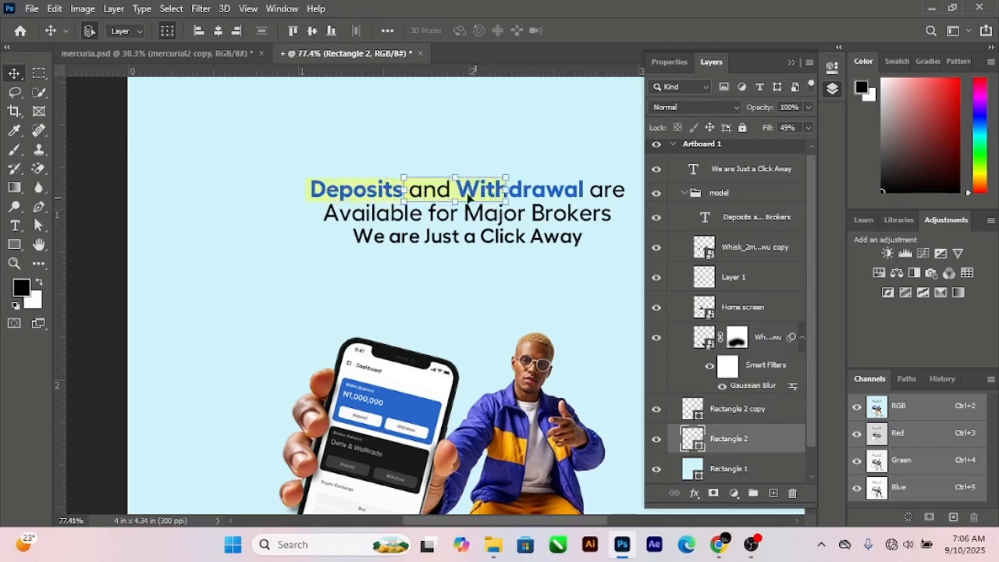
pyautogui.press('Right')
pyautogui.press('Right')
pyautogui.press('Right')
pyautogui.press('Right')
pyautogui.press('Right')
pyautogui.press('Right')
pyautogui.press('Right')
pyautogui.press('Right')
pyautogui.press('Right')
pyautogui.press('Right')
pyautogui.press('Right')
pyautogui.press('Right')
pyautogui.press('Right')
pyautogui.press('Right')
pyautogui.press('Right')
pyautogui.press('Right')
pyautogui.press('Right')
pyautogui.press('Right')
pyautogui.press('Right')
pyautogui.press('Right')
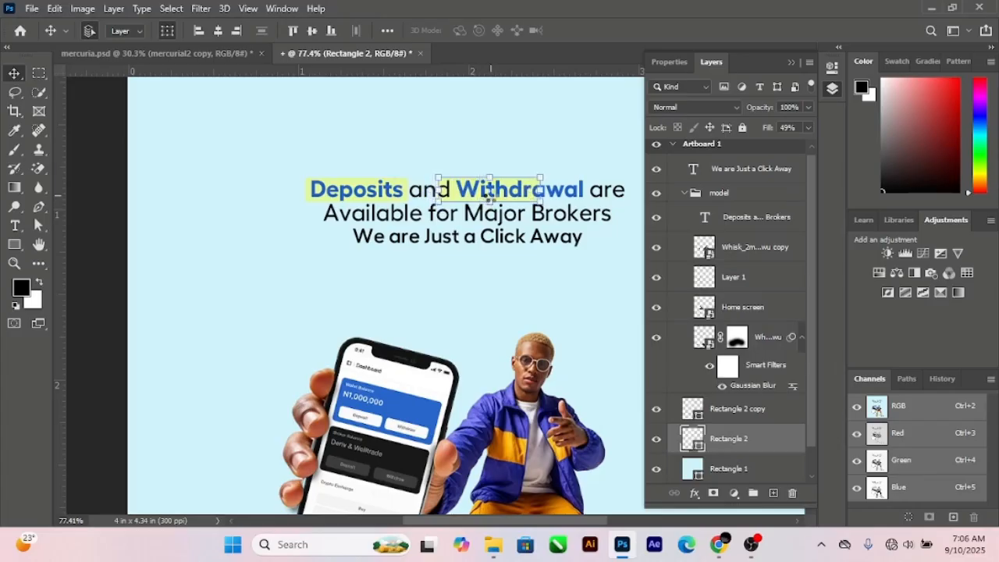
pyautogui.press('Right')
pyautogui.press('Right')
pyautogui.press('Right')
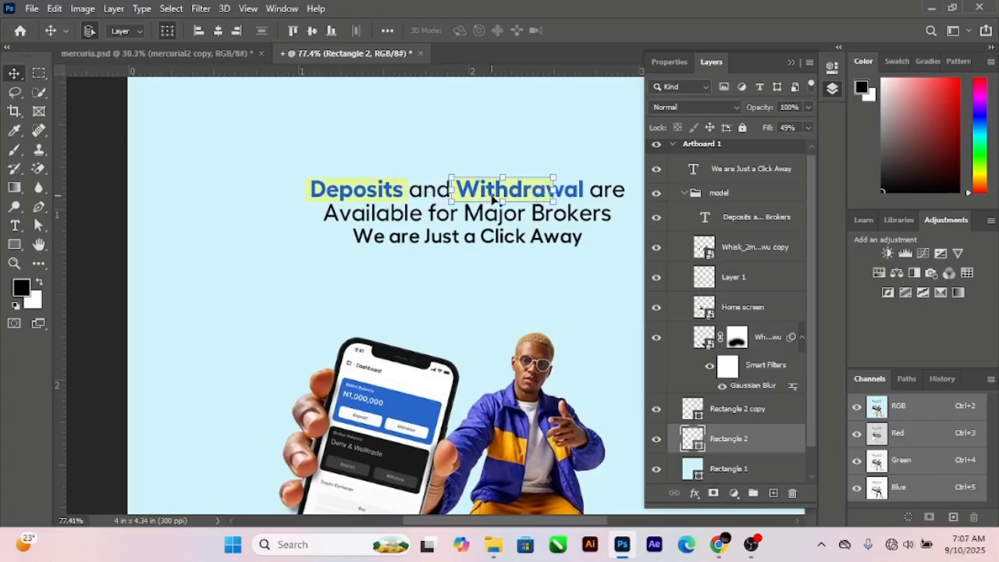
# Stretch the second highlight to about 0.81 in wide so it covers all of "Withdrawal", apply it and deselect.
pyautogui.moveTo(555, 191); pyautogui.dragTo(594, 192)
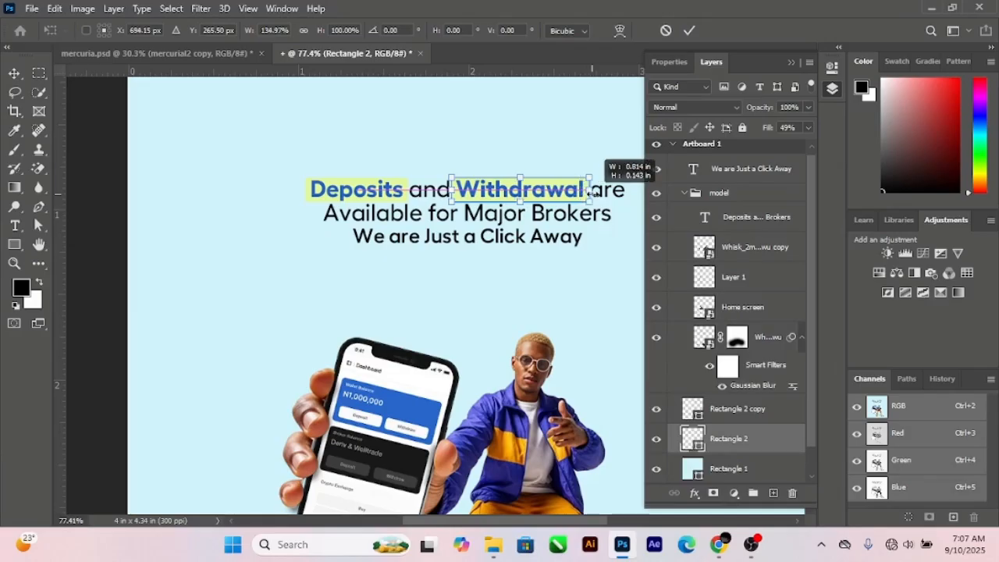
pyautogui.click(690, 31)
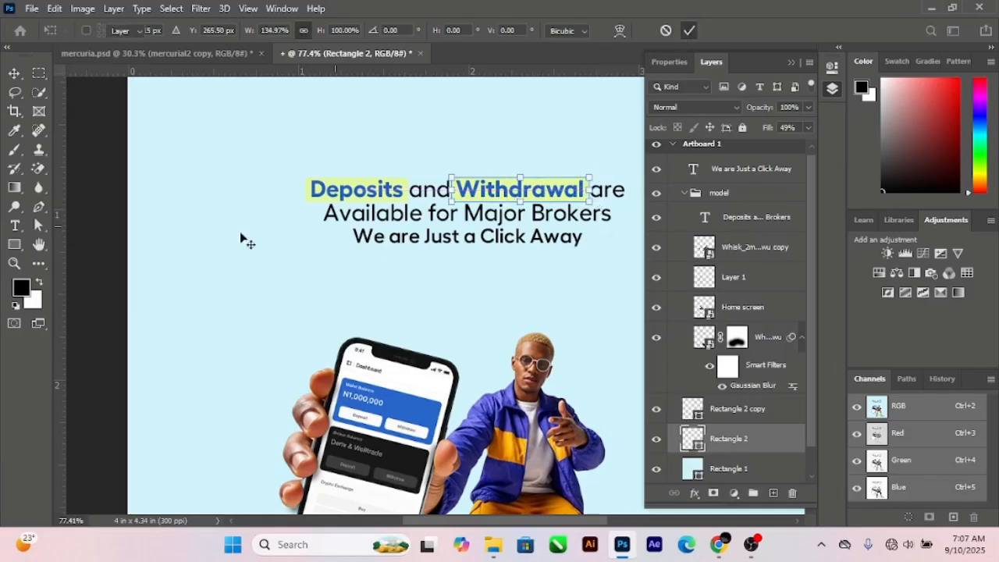
pyautogui.click(112, 195)
pyautogui.scroll(1, 507, 209)
pyautogui.scroll(-2, 508, 209)
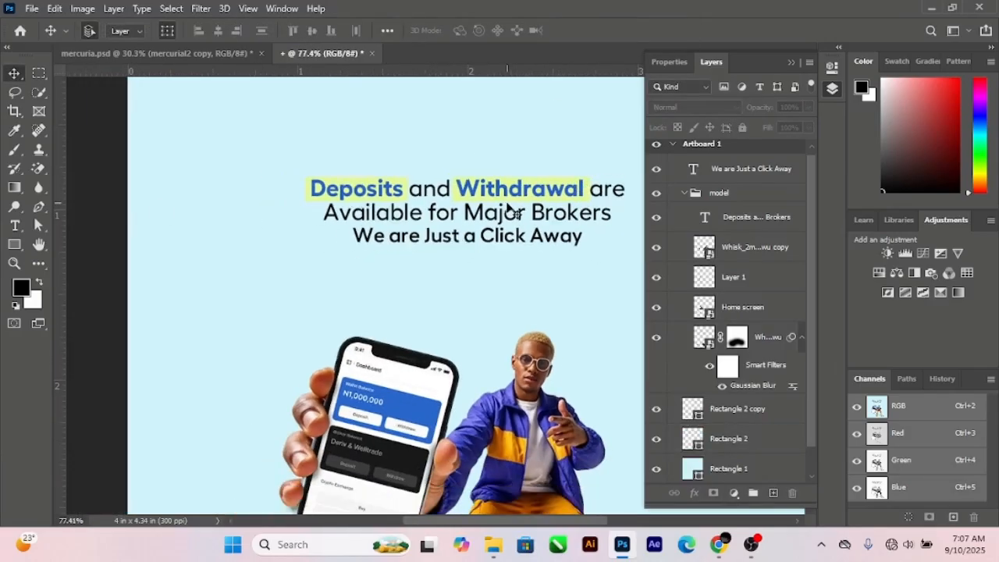
pyautogui.scroll(-2, 508, 209)
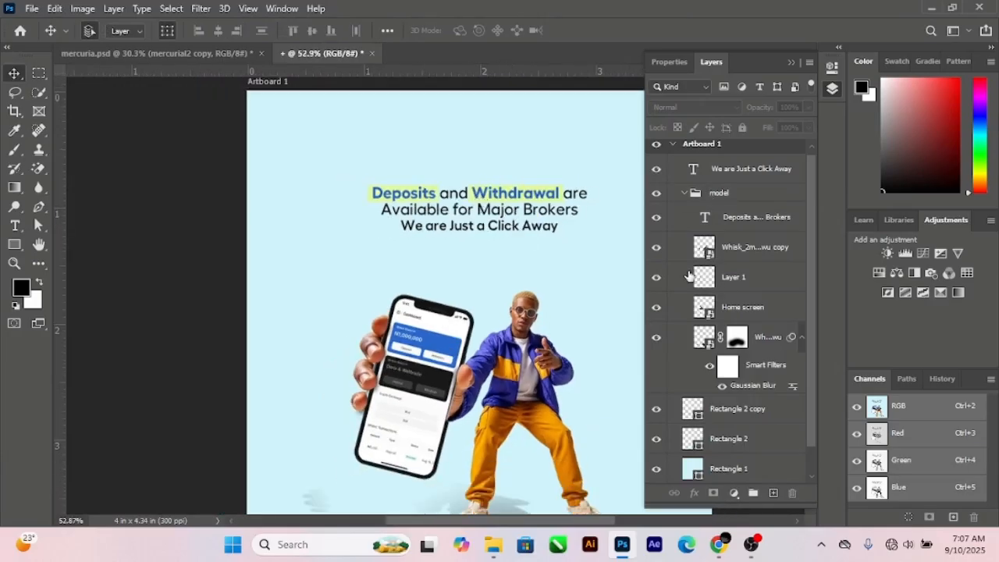
# Move the "Deposits and Withdrawal" heading layer out of the model group, directly beneath the "We are Just a Click Away" layer, and collapse the model group.
pyautogui.scroll(1, 707, 269)
pyautogui.click(738, 175)
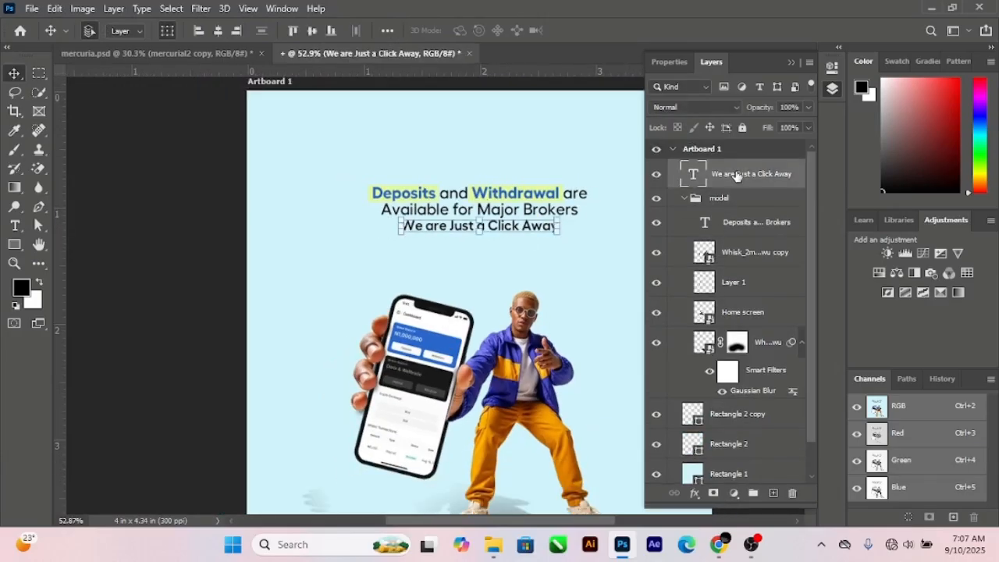
pyautogui.click(734, 224)
pyautogui.moveTo(733, 224); pyautogui.dragTo(738, 195)
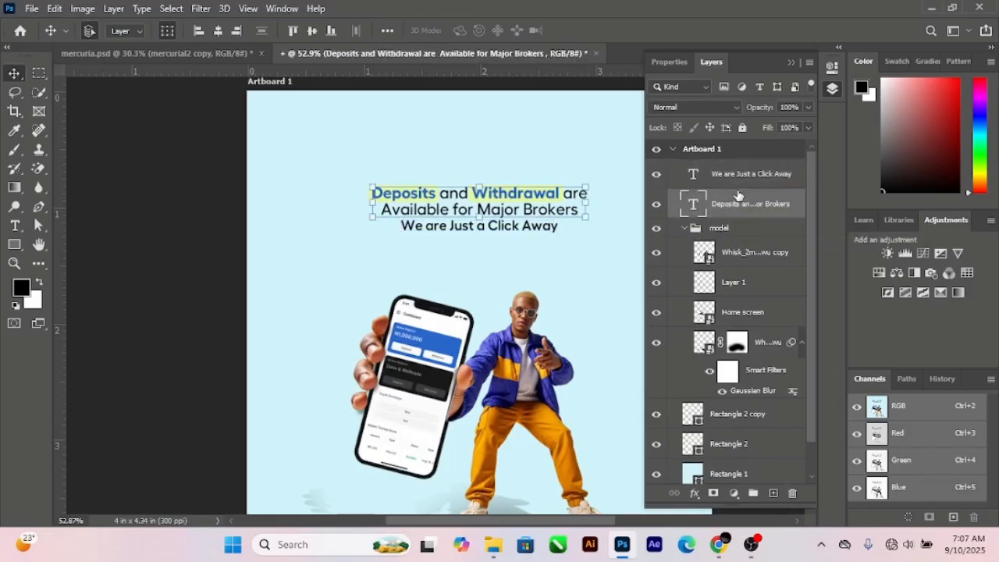
pyautogui.click(684, 228)
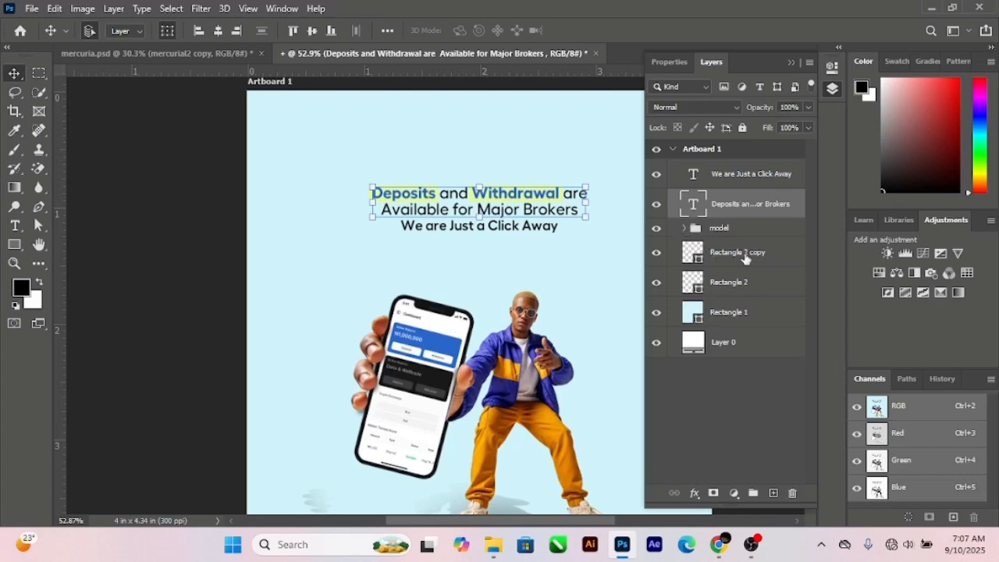
# Move the Rectangle 2 and Rectangle 2 copy highlight layers above the model group, directly beneath the heading text layer.
pyautogui.click(741, 263)
pyautogui.keyDown('shift'); pyautogui.click(734, 285); pyautogui.keyUp('shift')
pyautogui.moveTo(728, 256); pyautogui.dragTo(724, 223)
# Group the two text layers with both highlight rectangles and centre the group horizontally on the artboard.
pyautogui.click(721, 217)
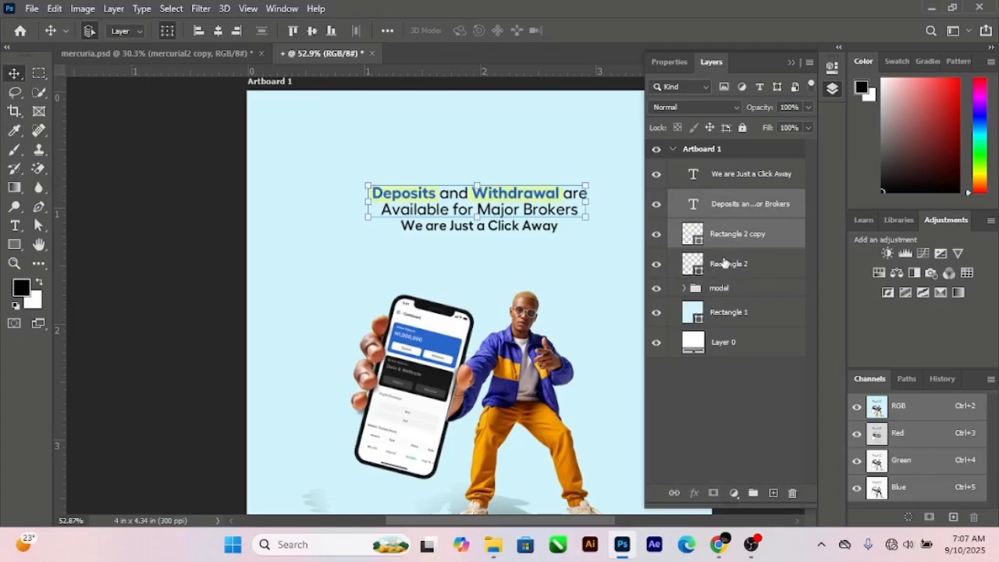
pyautogui.keyDown('shift'); pyautogui.click(725, 263); pyautogui.keyUp('shift')
pyautogui.keyDown('shift'); pyautogui.click(722, 174); pyautogui.keyUp('shift')
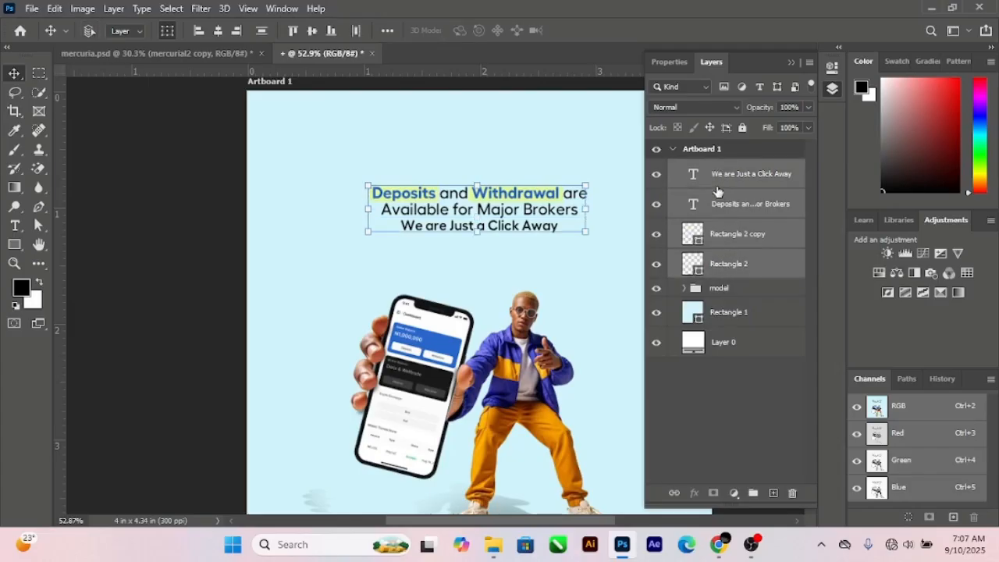
pyautogui.hotkey('ctrl', 'g')
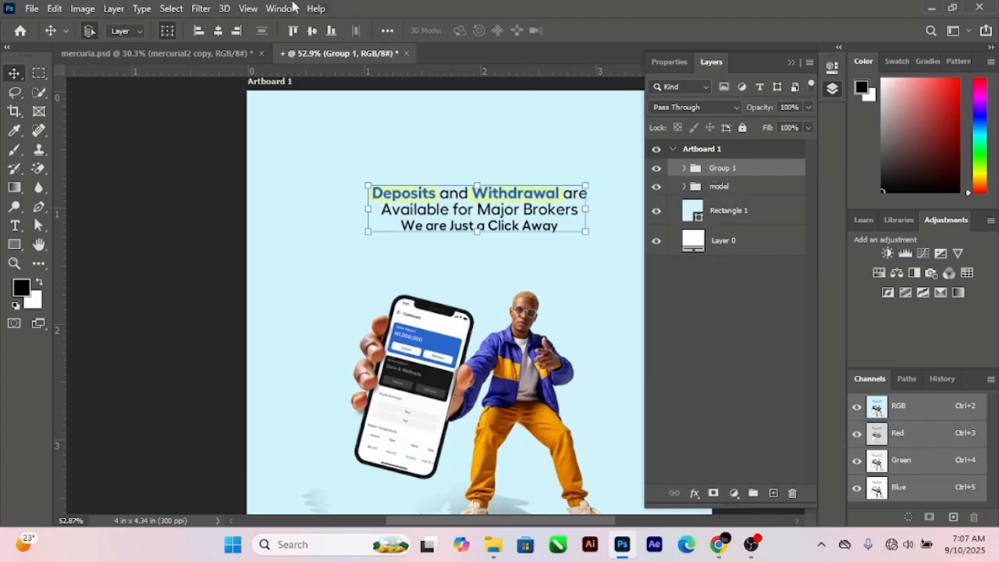
pyautogui.click(217, 31)
# Scale the heading group up to about 131%, apply the transform and deselect.
pyautogui.scroll(-2, 435, 212)
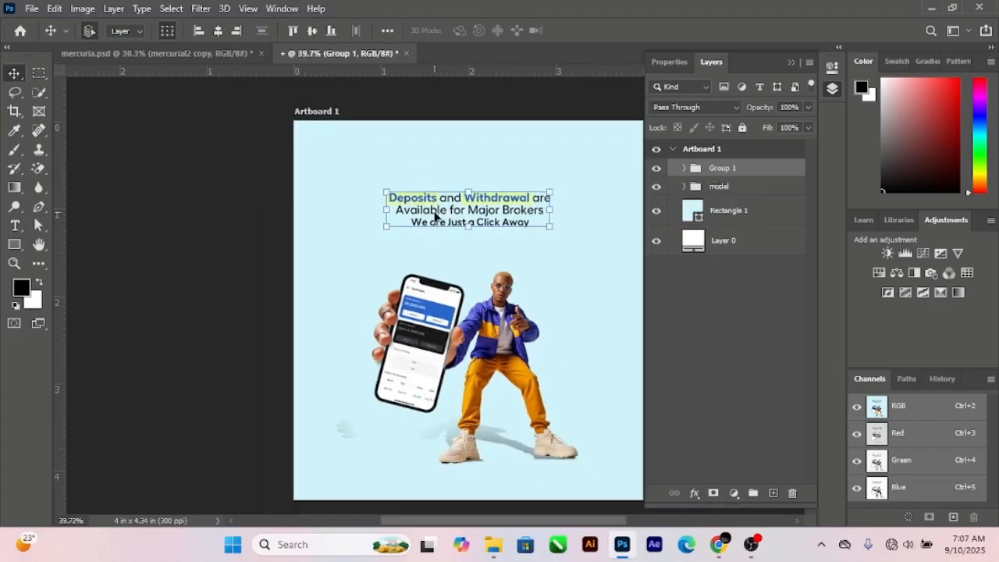
pyautogui.hotkey('ctrl', 't')
pyautogui.moveTo(472, 226)
pyautogui.mouseDown()
pyautogui.moveTo(480, 246)
pyautogui.moveTo(470, 237)
pyautogui.mouseUp()
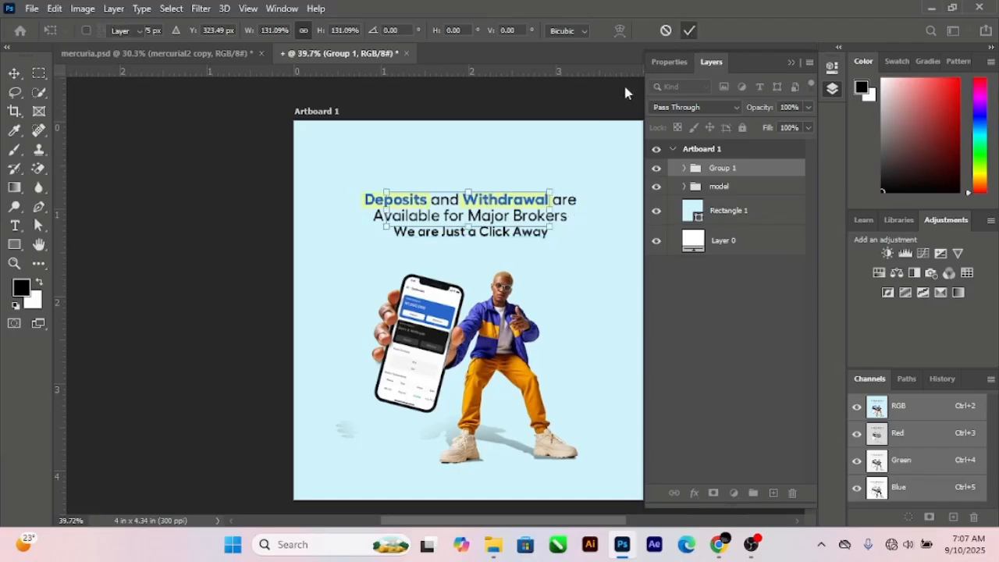
pyautogui.press('Return')
pyautogui.scroll(-2, 384, 223)
pyautogui.click(616, 195)
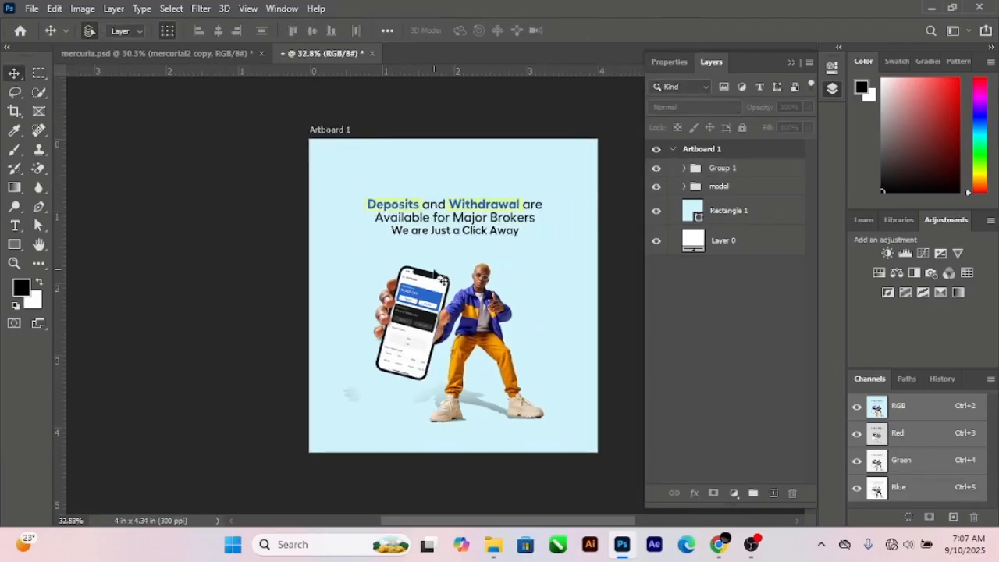
# Draw a rectangle about 384 × 69 px beneath "We are Just a Click Away" and fill it with the recently used blue.
pyautogui.scroll(2, 436, 266)
pyautogui.click(17, 244)
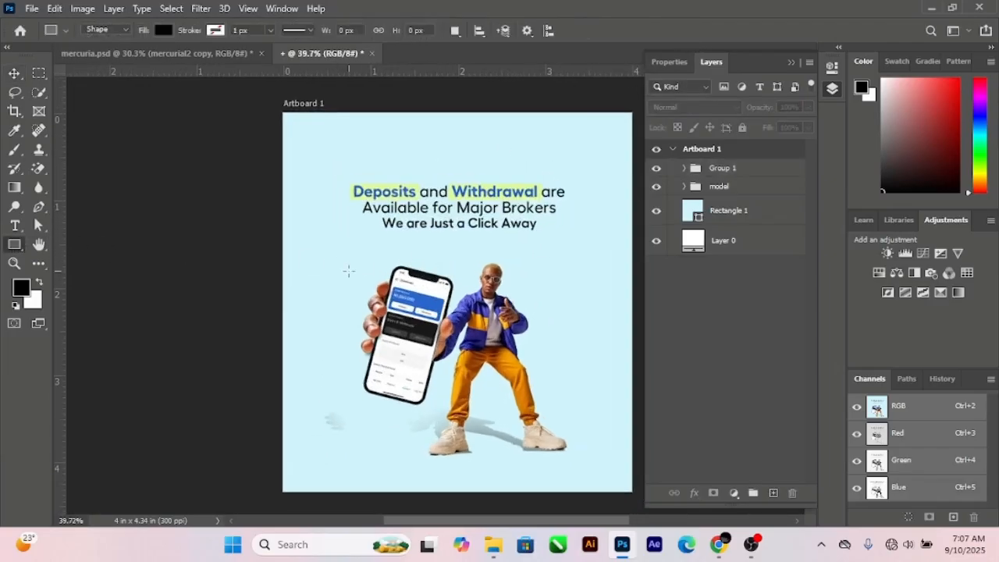
pyautogui.moveTo(398, 236); pyautogui.dragTo(511, 256)
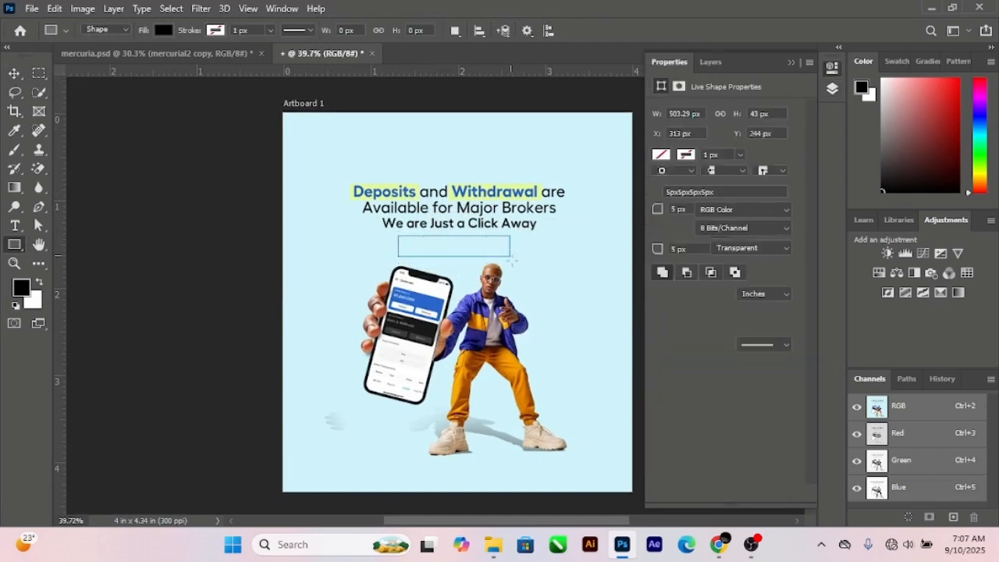
pyautogui.click(15, 74)
pyautogui.click(660, 156)
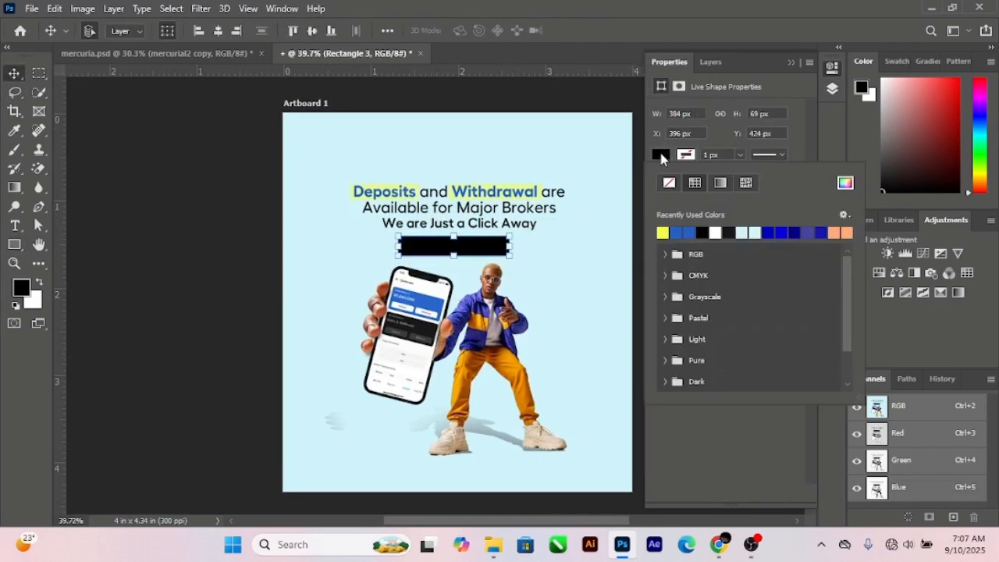
pyautogui.click(682, 231)
pyautogui.click(196, 241)
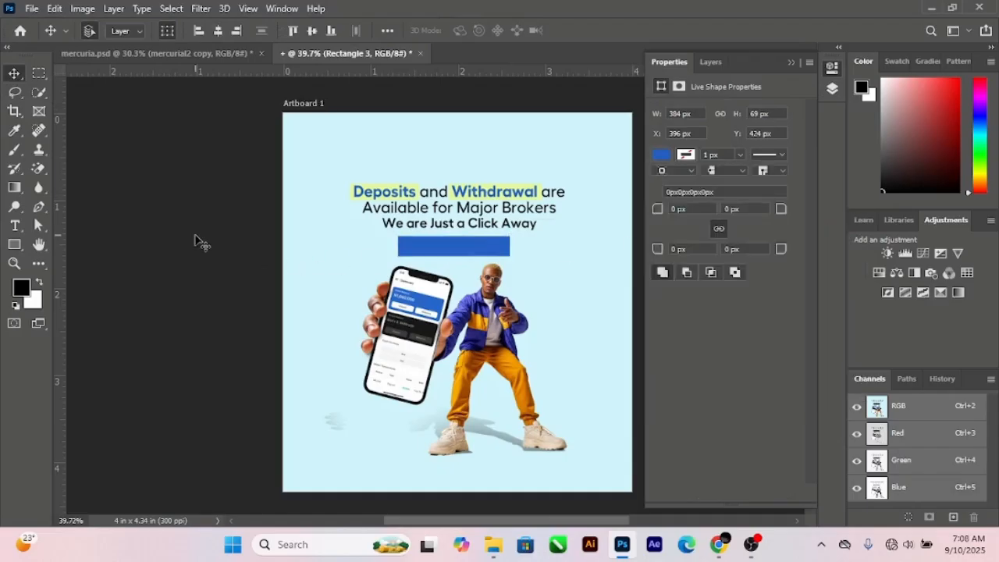
# Centre the blue rectangle horizontally on the artboard and round its corners to 18 px.
pyautogui.scroll(1, 414, 262)
pyautogui.click(441, 247)
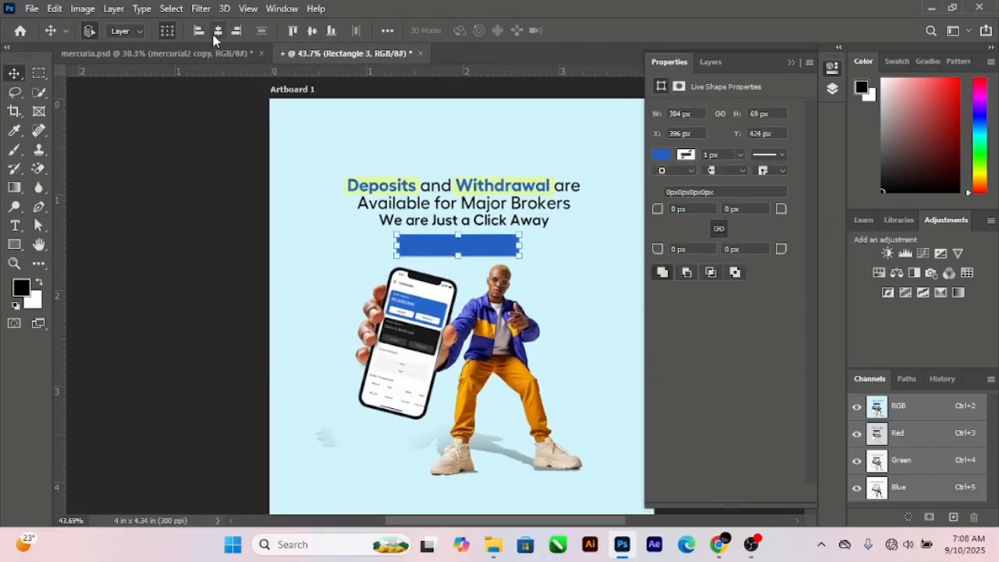
pyautogui.click(668, 209)
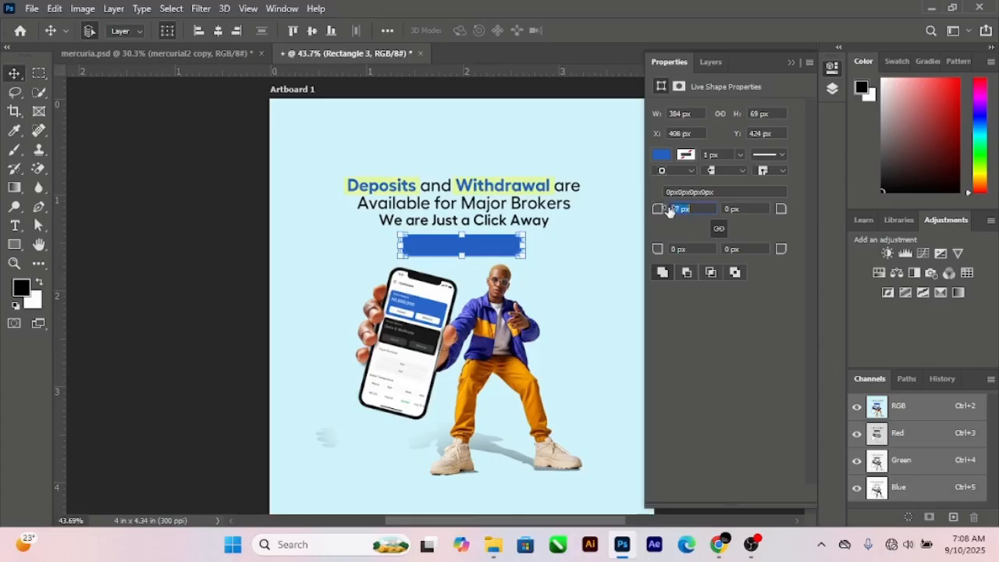
pyautogui.click(242, 250)
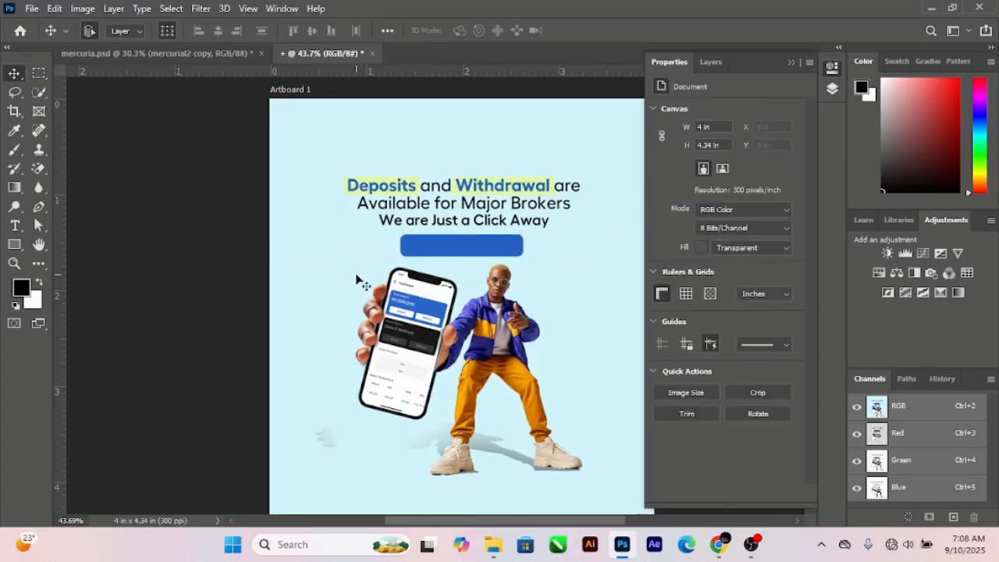
# Add the text "Send a DM" to the left of the blue rectangle in Helix SemiBold, 10 pt.
pyautogui.press('t')
pyautogui.click(317, 252)
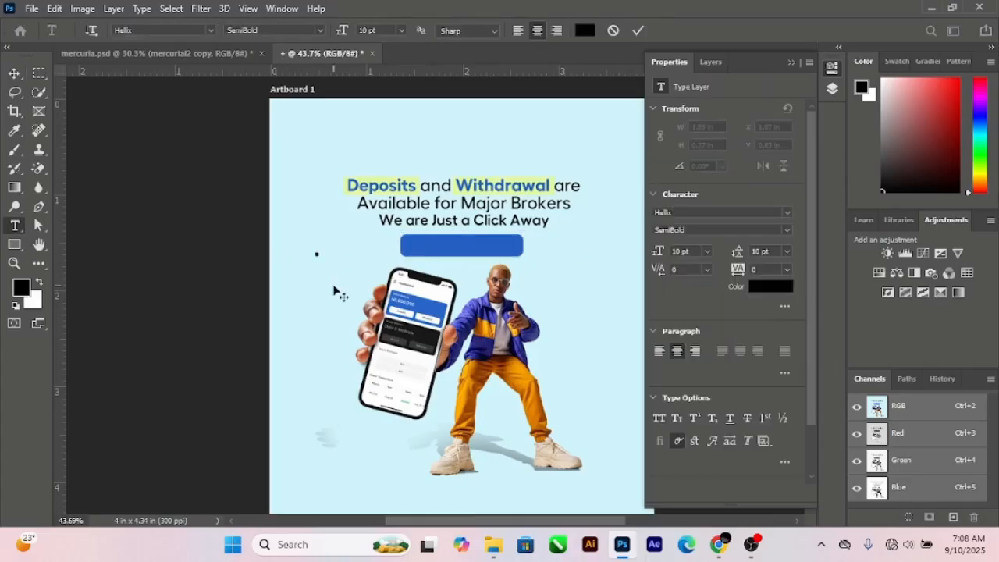
pyautogui.write('Send')
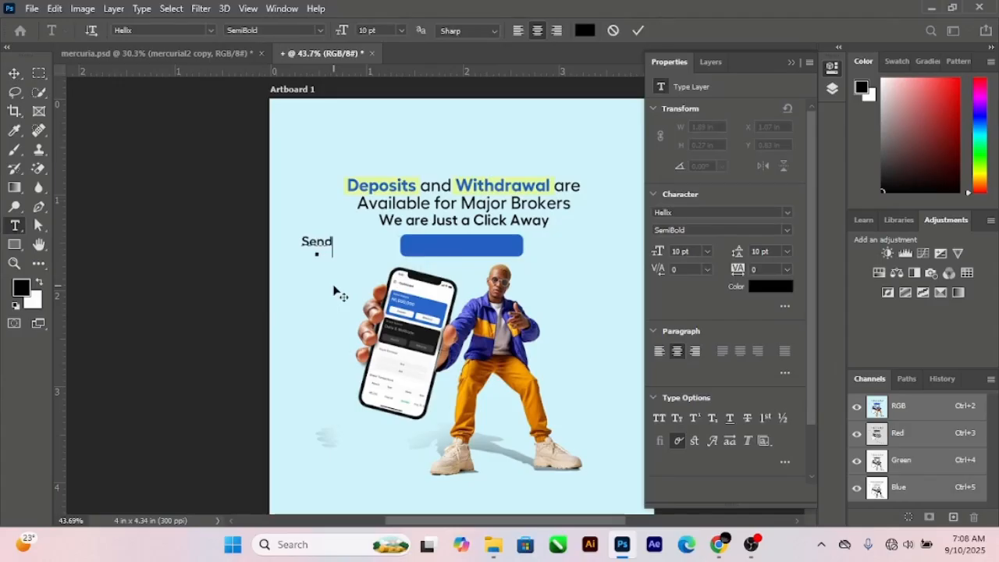
pyautogui.write(' a DM')
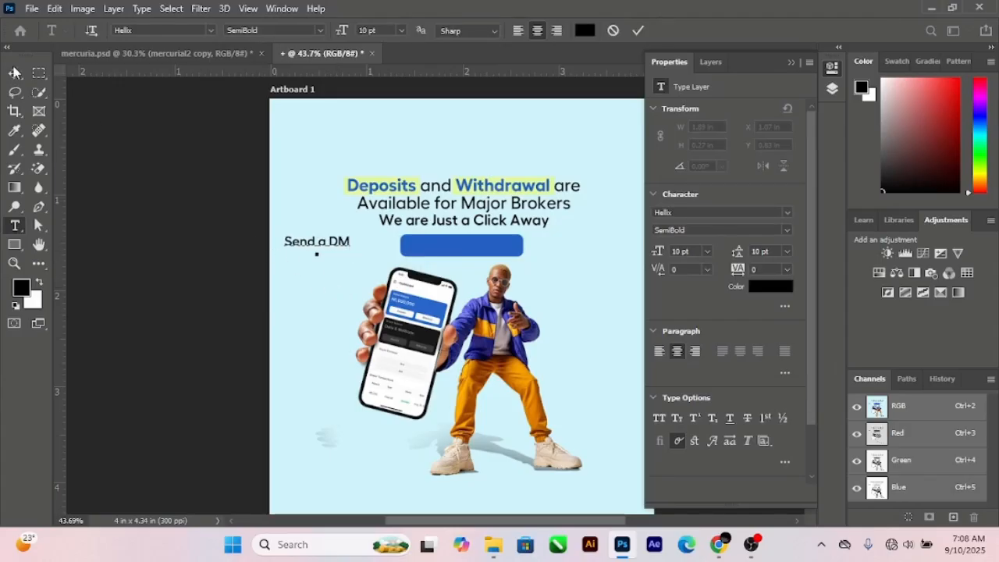
pyautogui.click(14, 70)
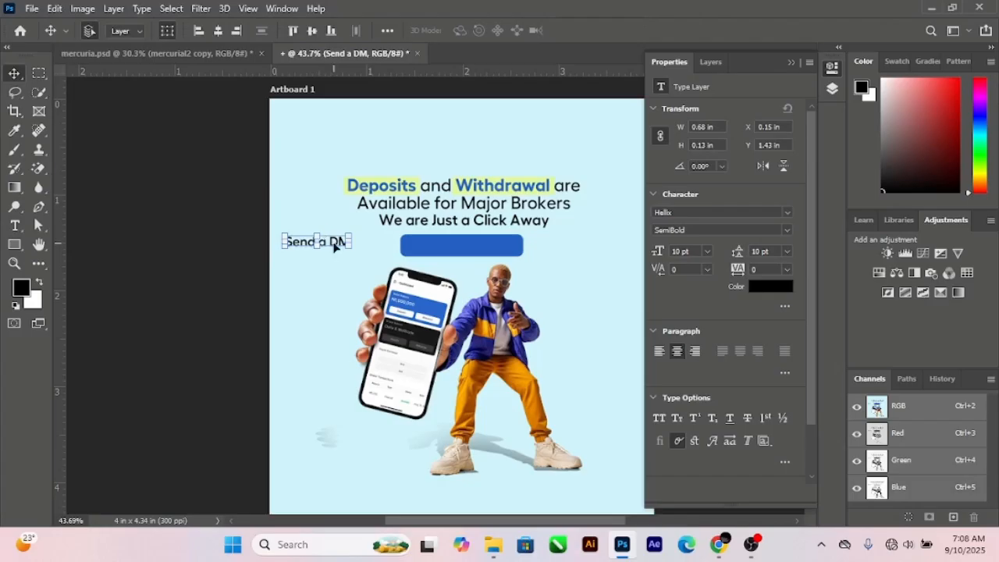
# Place the "Send a DM" text on the blue rectangle and set its font style to Bold.
pyautogui.moveTo(334, 242); pyautogui.dragTo(470, 248)
pyautogui.scroll(2, 532, 275)
pyautogui.click(786, 230)
pyautogui.click(692, 364)
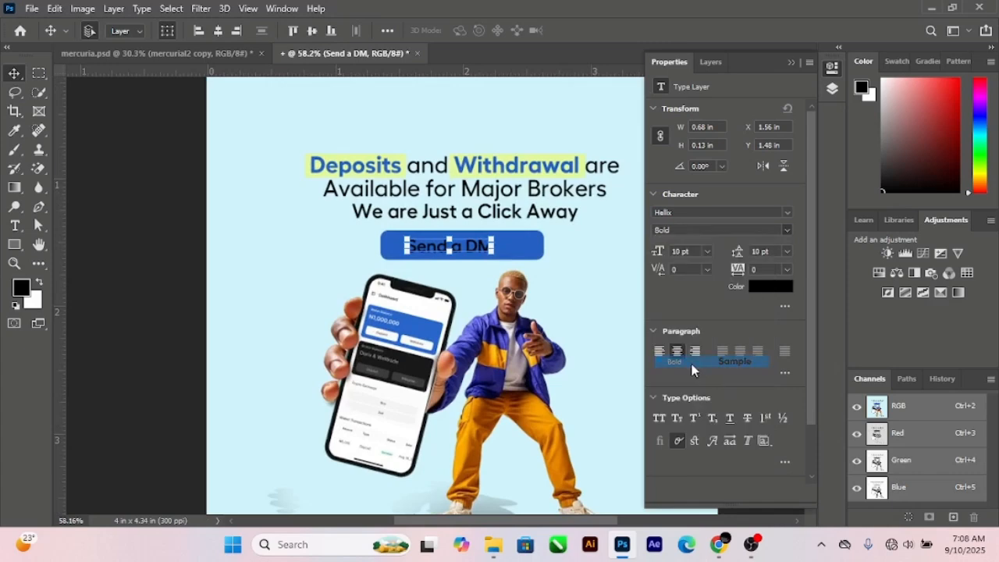
# Enlarge the "Send a DM" text to about 166% so it nearly fills the blue rectangle, and apply the transform.
pyautogui.scroll(2, 500, 242)
pyautogui.click(495, 241)
pyautogui.moveTo(495, 242); pyautogui.dragTo(551, 242)
pyautogui.moveTo(362, 243); pyautogui.dragTo(342, 243)
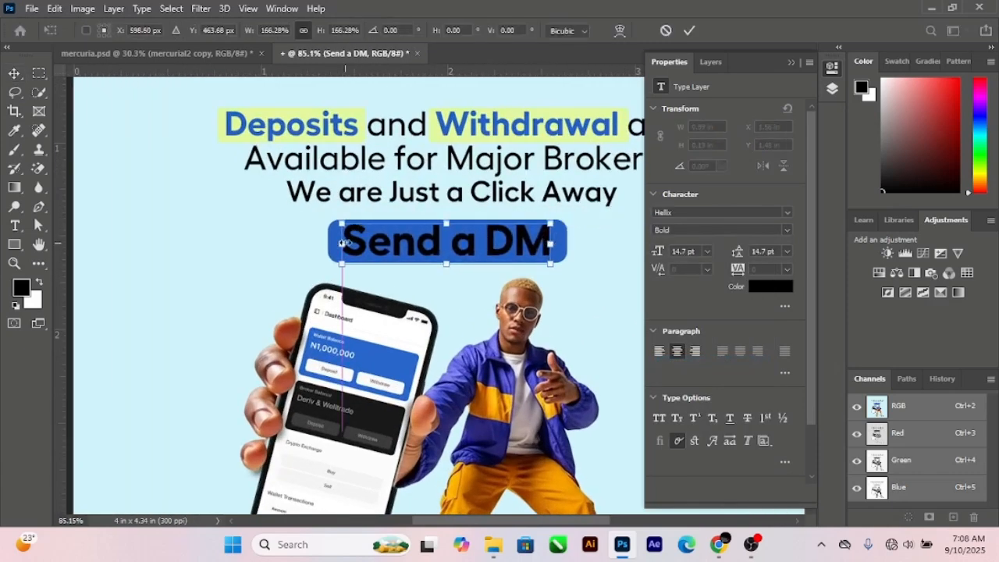
pyautogui.click(690, 30)
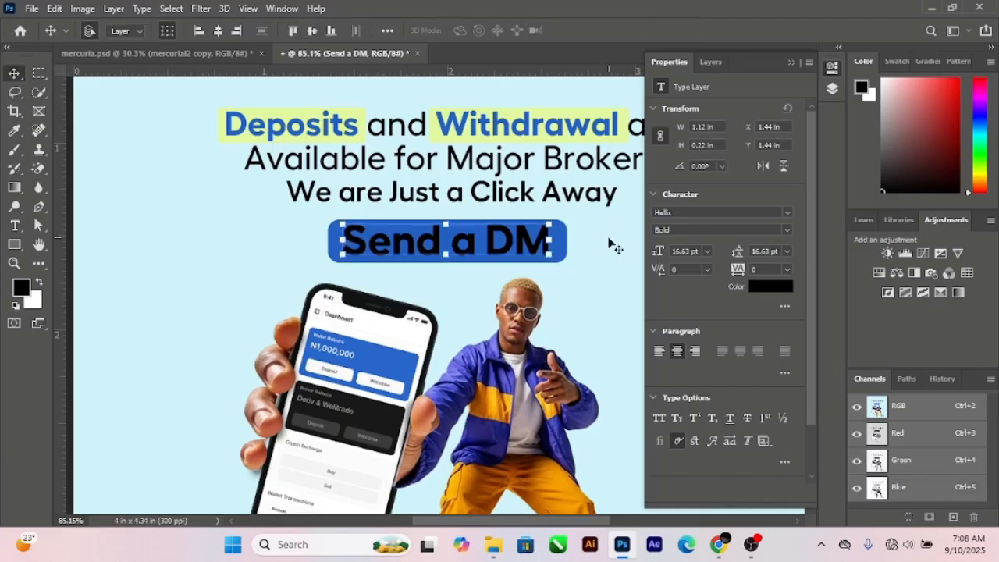
# Align the "Send a DM" text and the blue rectangle on their horizontal centres.
pyautogui.click(562, 247)
pyautogui.keyDown('shift'); pyautogui.click(545, 242); pyautogui.keyUp('shift')
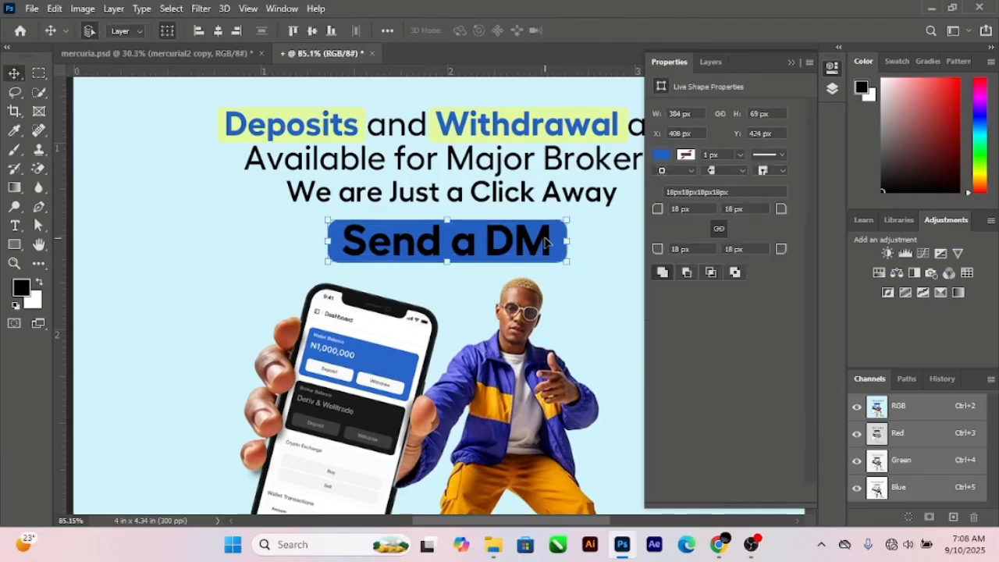
pyautogui.click(219, 33)
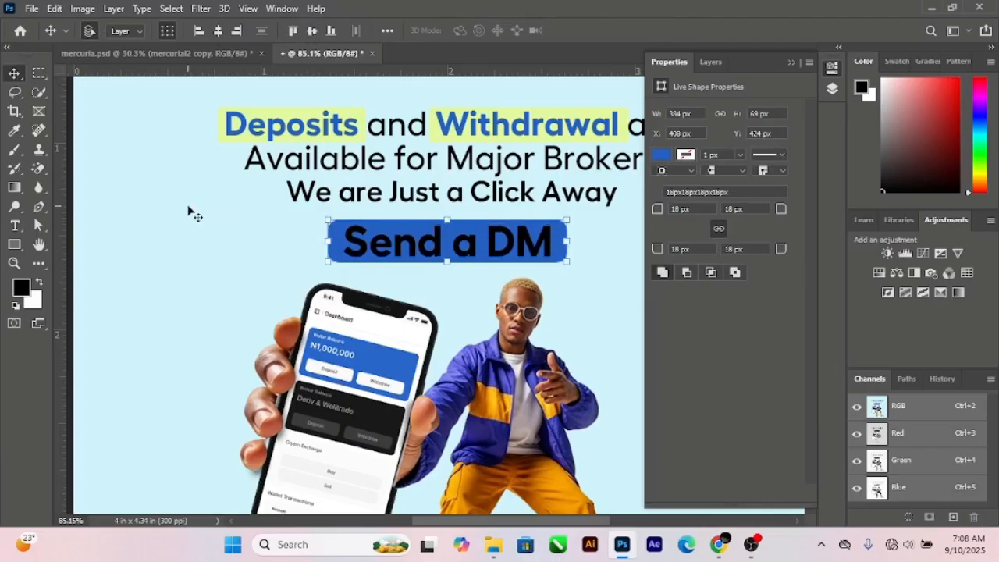
# Recolor the "Send a DM" text light yellow-green to match the heading highlights.
pyautogui.click(349, 224)
pyautogui.click(354, 242)
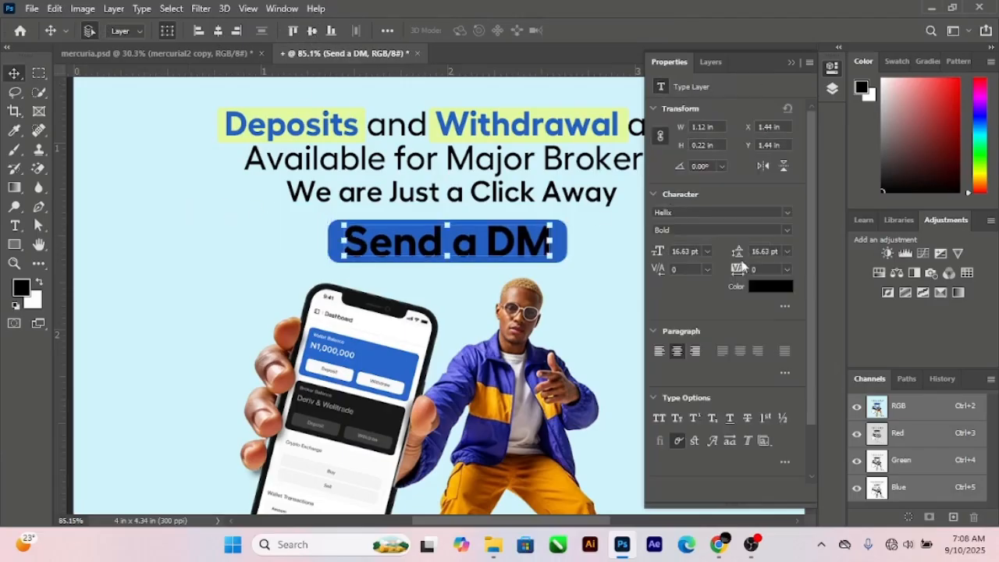
pyautogui.click(764, 288)
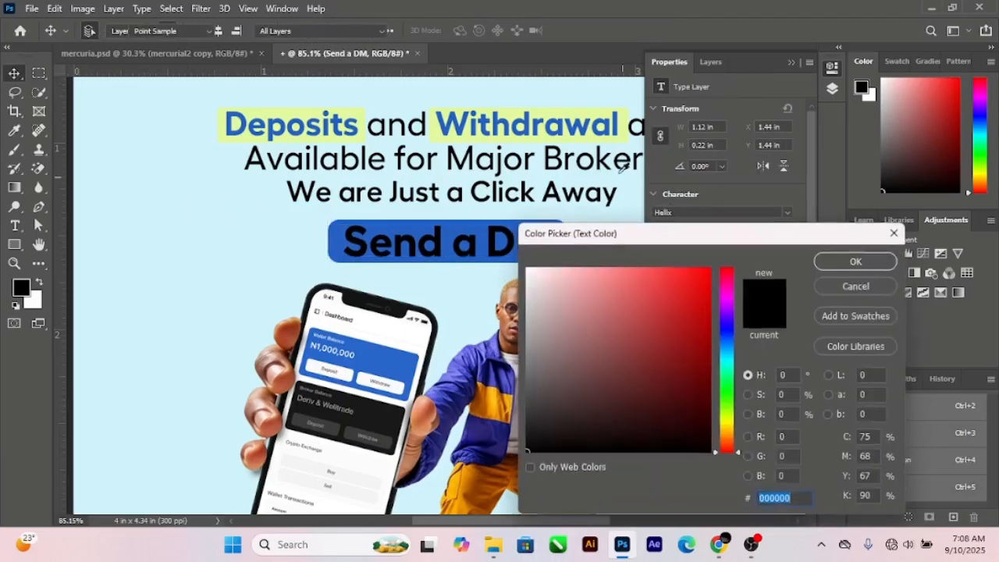
pyautogui.click(436, 131)
pyautogui.moveTo(592, 274)
pyautogui.mouseDown()
pyautogui.moveTo(604, 280)
pyautogui.moveTo(612, 266)
pyautogui.mouseUp()
pyautogui.click(856, 262)
pyautogui.hotkey('ctrl', '0')
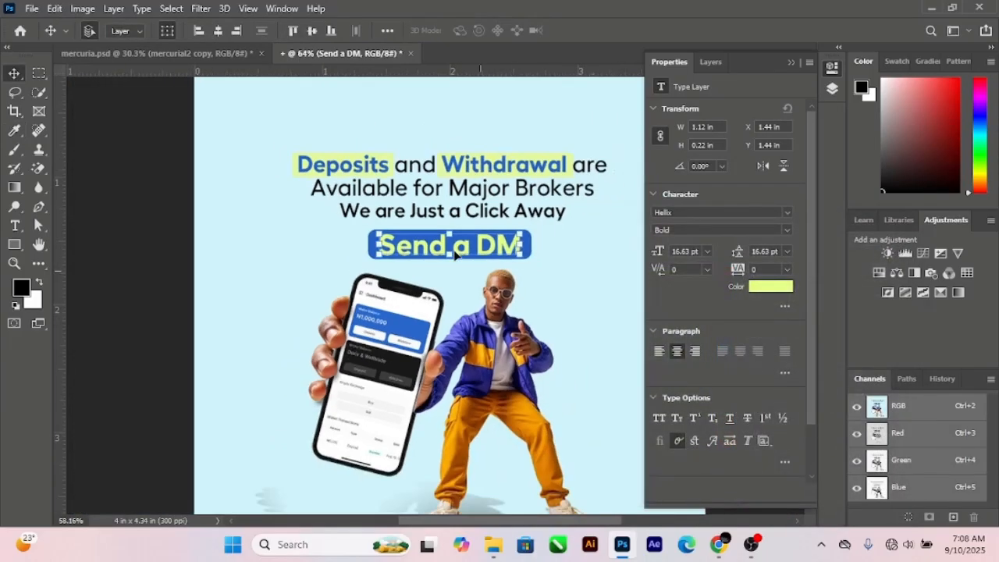
# Scale the "Send a DM" text and Rectangle 3 together down to about 89%, apply the transform and deselect.
pyautogui.click(711, 62)
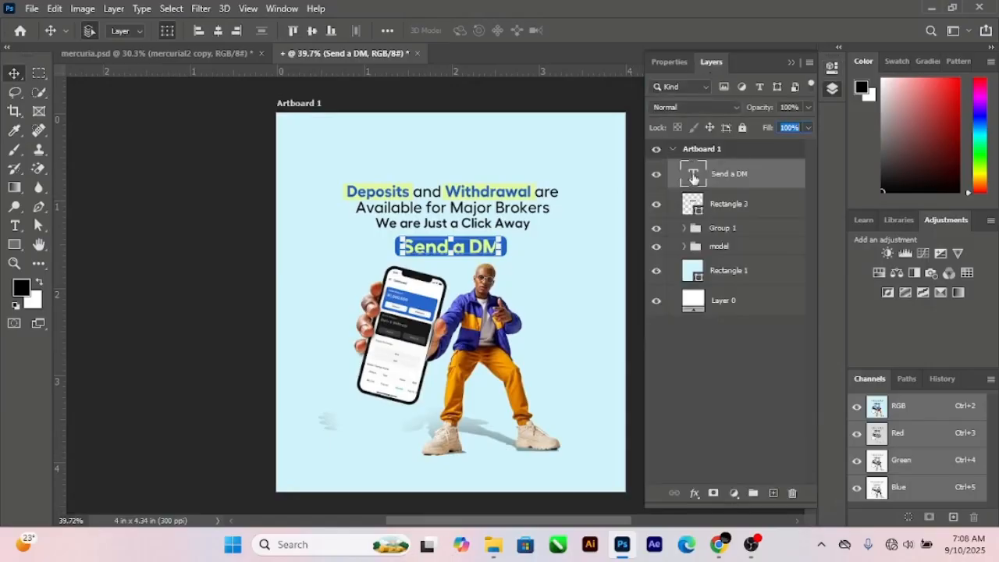
pyautogui.keyDown('shift'); pyautogui.click(728, 207); pyautogui.keyUp('shift')
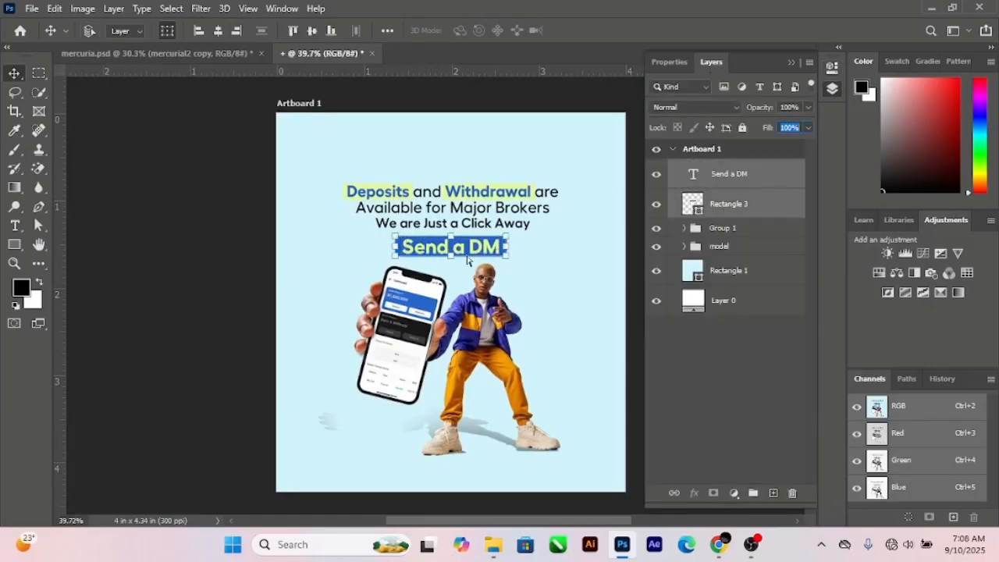
pyautogui.hotkey('ctrl', 't')
pyautogui.moveTo(452, 256); pyautogui.dragTo(450, 252)
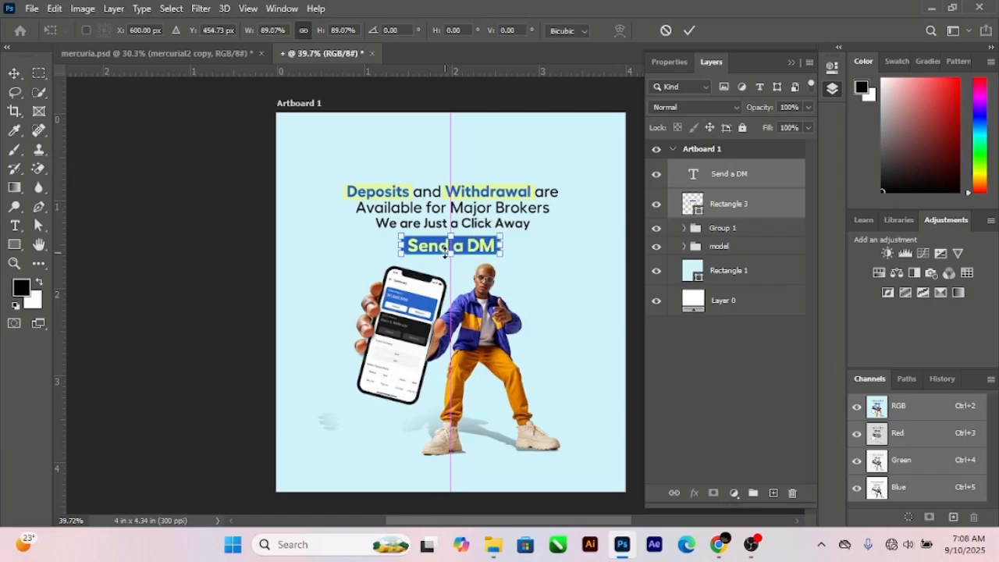
pyautogui.click(686, 33)
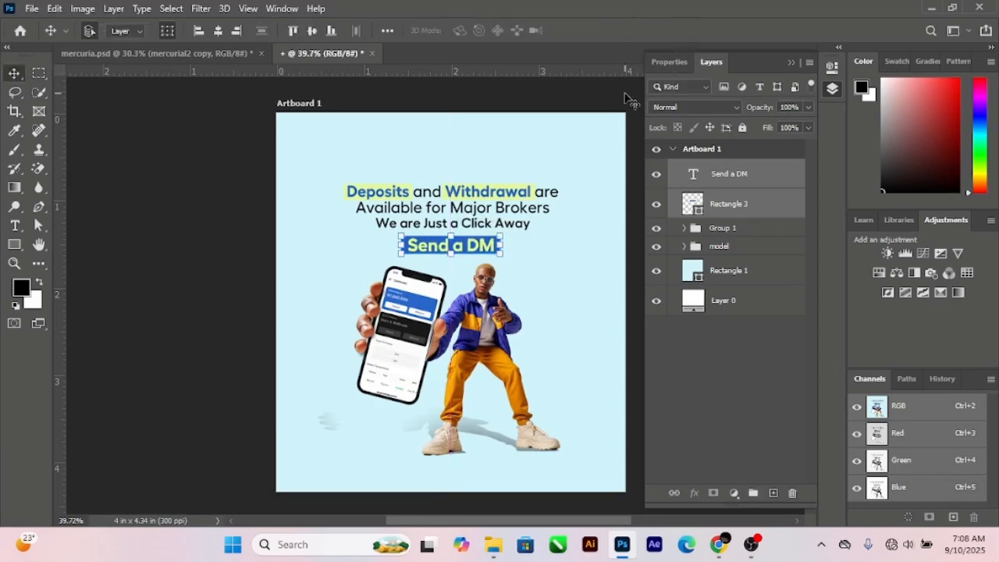
pyautogui.click(214, 186)
# Reduce the corner radius of the blue rectangle behind "Send a DM" to 7 px.
pyautogui.scroll(6, 408, 258)
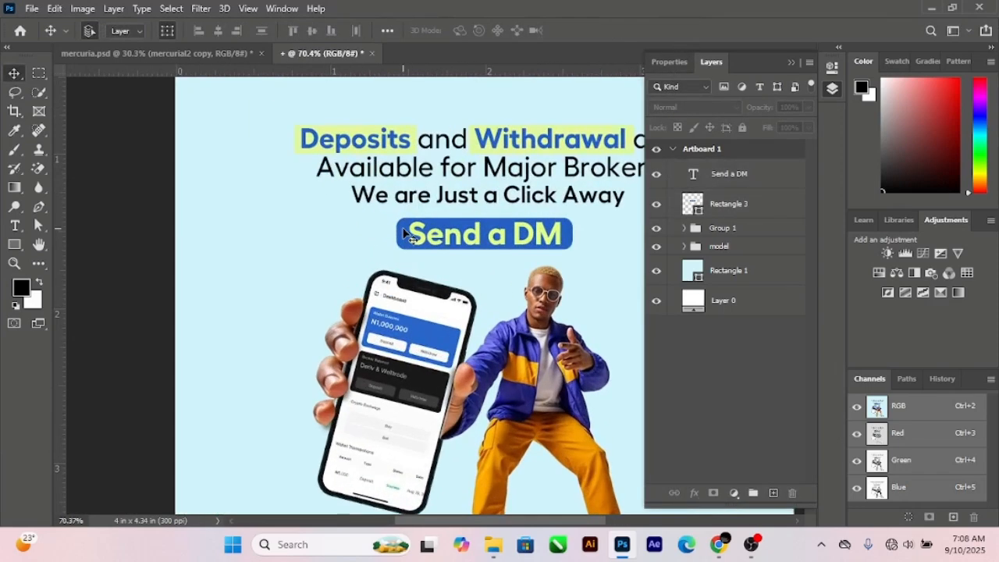
pyautogui.click(406, 231)
pyautogui.click(669, 62)
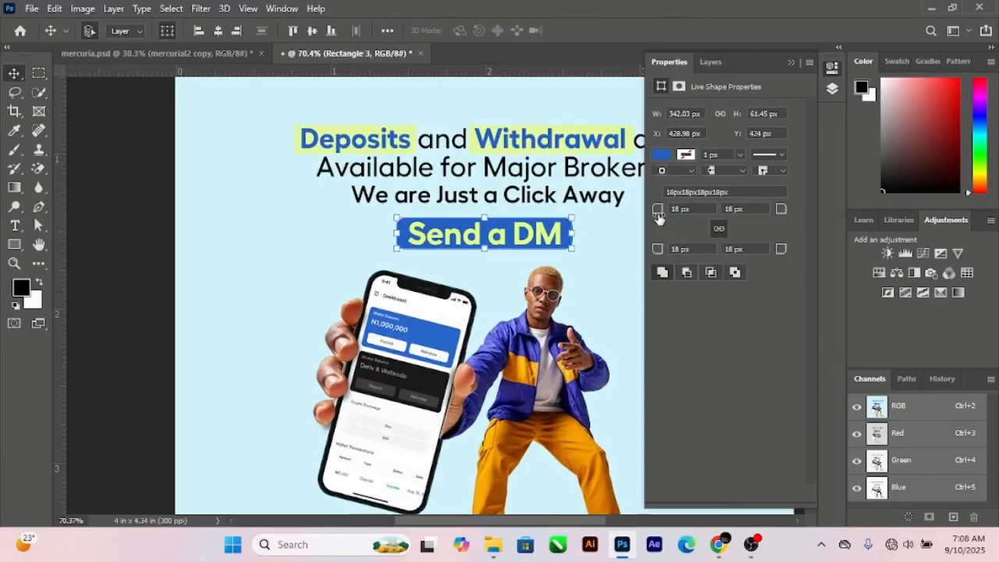
pyautogui.moveTo(658, 212); pyautogui.dragTo(648, 213)
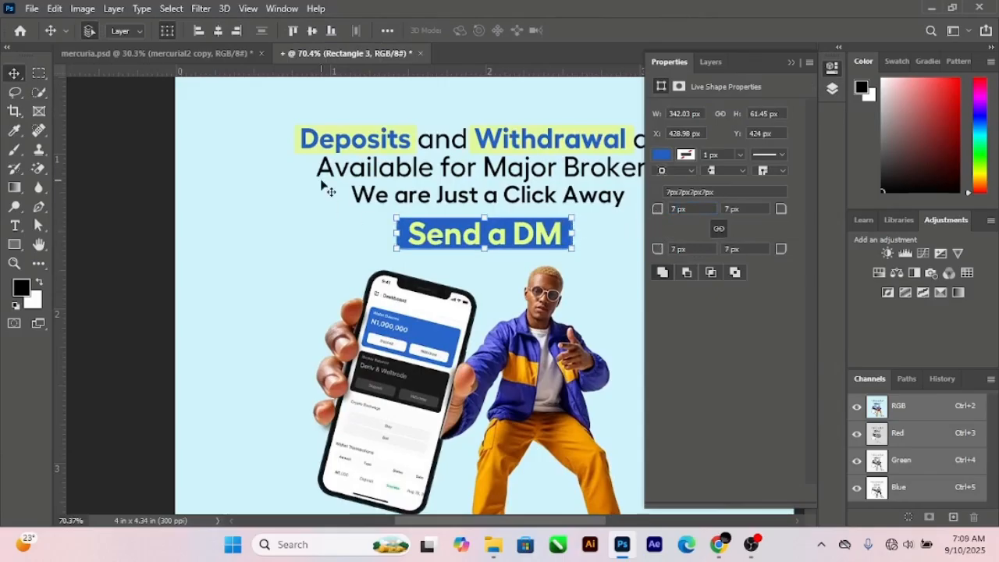
pyautogui.click(424, 234)
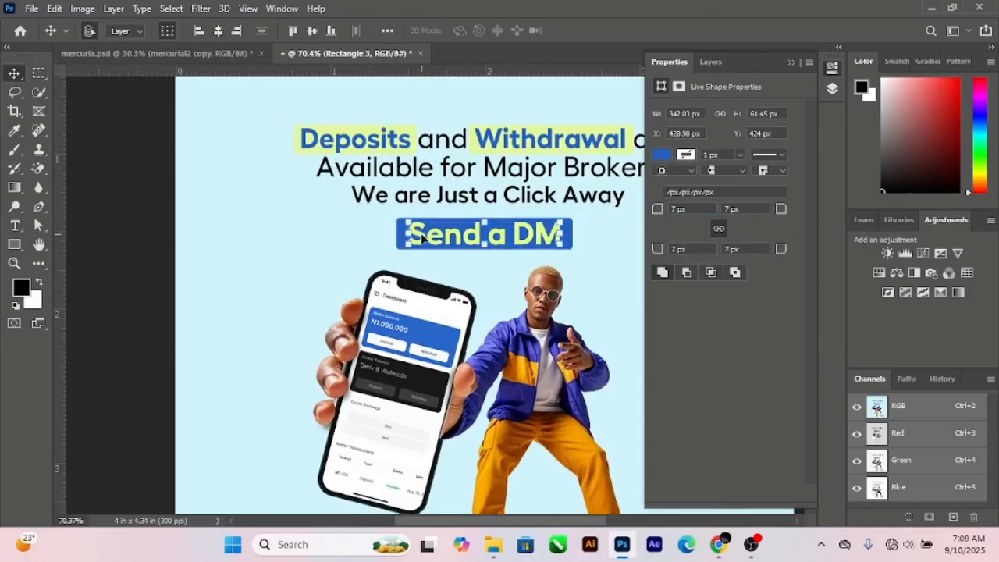
pyautogui.click(151, 196)
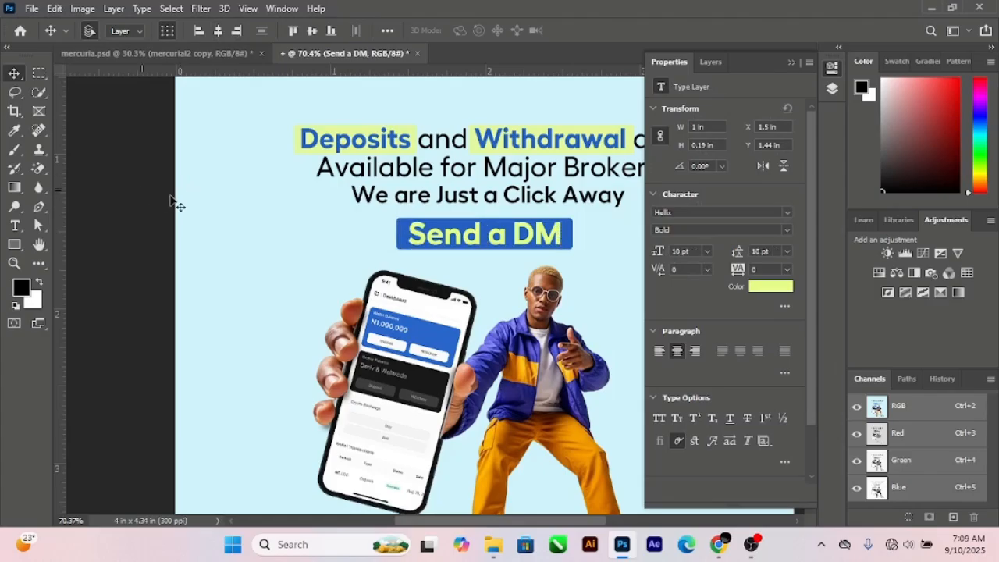
pyautogui.hotkey('ctrl', '0')
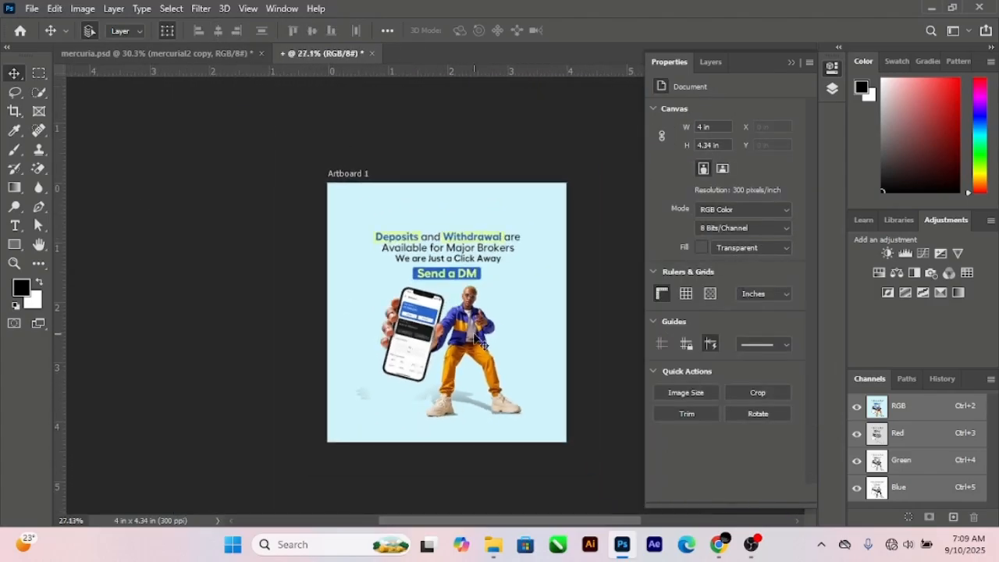
pyautogui.scroll(4, 469, 349)
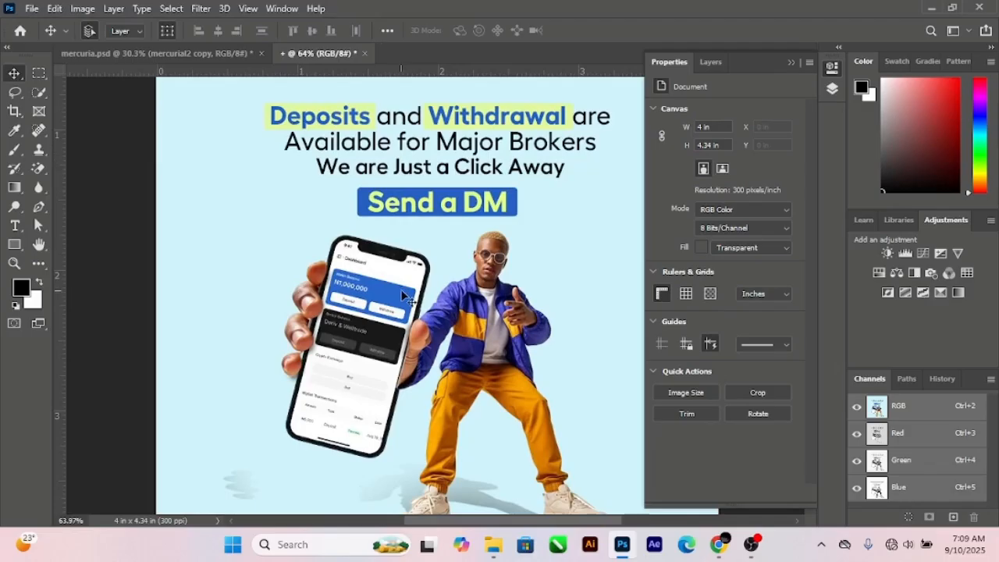
# Scale the model group up slightly so its upper edge reaches the "Send a DM" button, and apply the transform.
pyautogui.click(707, 62)
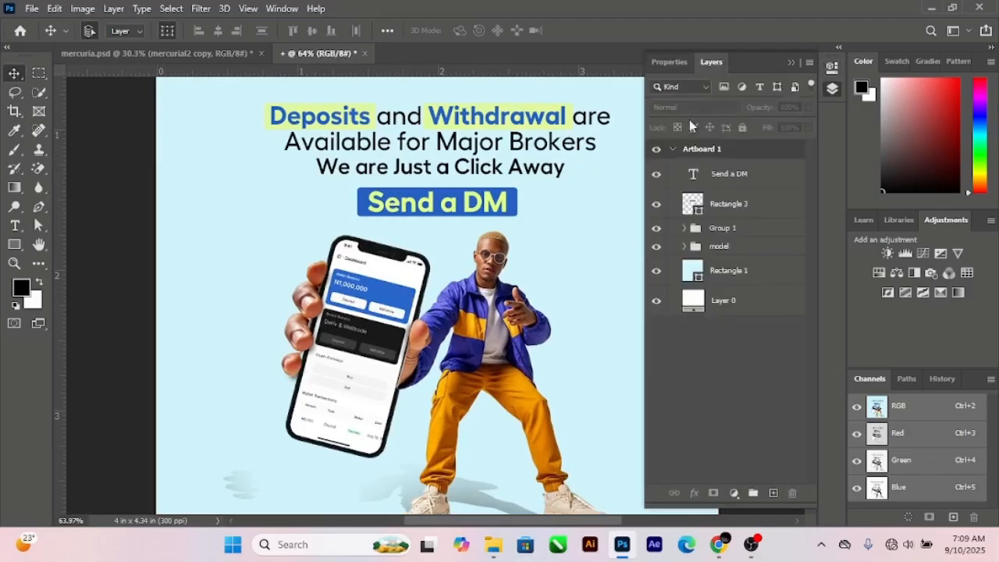
pyautogui.scroll(-1, 508, 227)
pyautogui.click(703, 248)
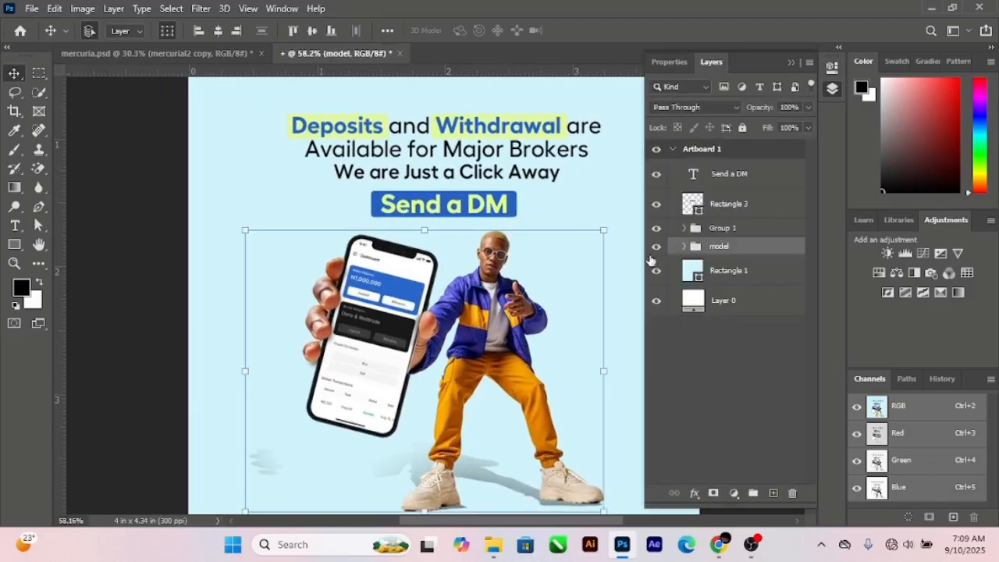
pyautogui.moveTo(422, 228); pyautogui.dragTo(422, 212)
pyautogui.click(689, 29)
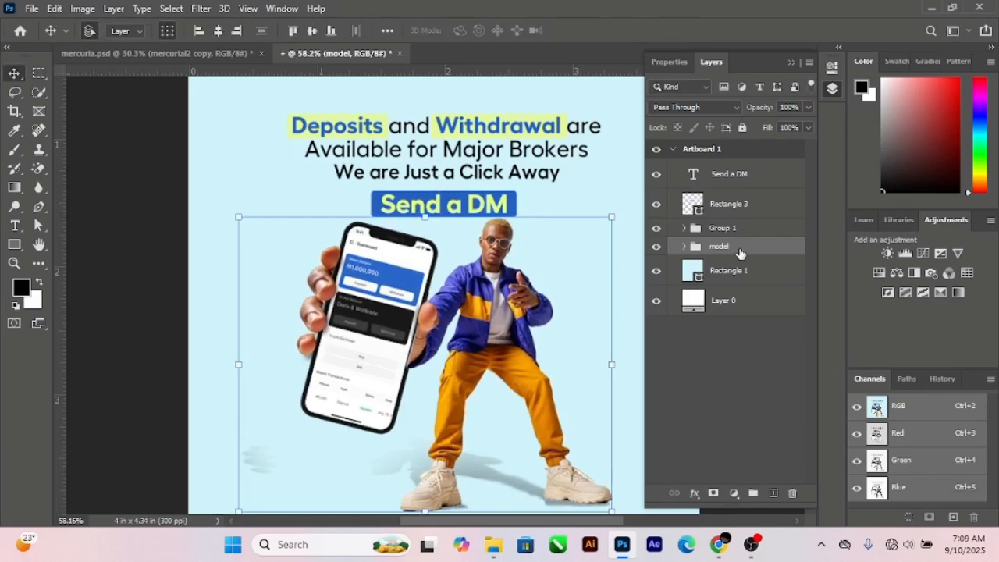
# Move the model group above the "Send a DM" text layer, scale it to about 101% and apply the transform.
pyautogui.moveTo(746, 251); pyautogui.dragTo(746, 164)
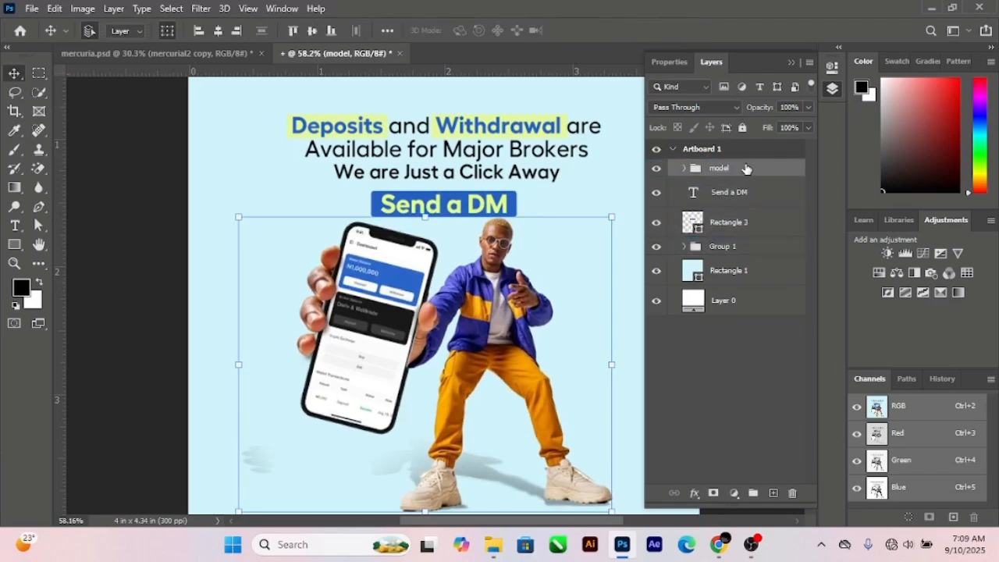
pyautogui.moveTo(425, 221); pyautogui.dragTo(446, 198)
pyautogui.scroll(-3, 447, 204)
pyautogui.scroll(-1, 448, 204)
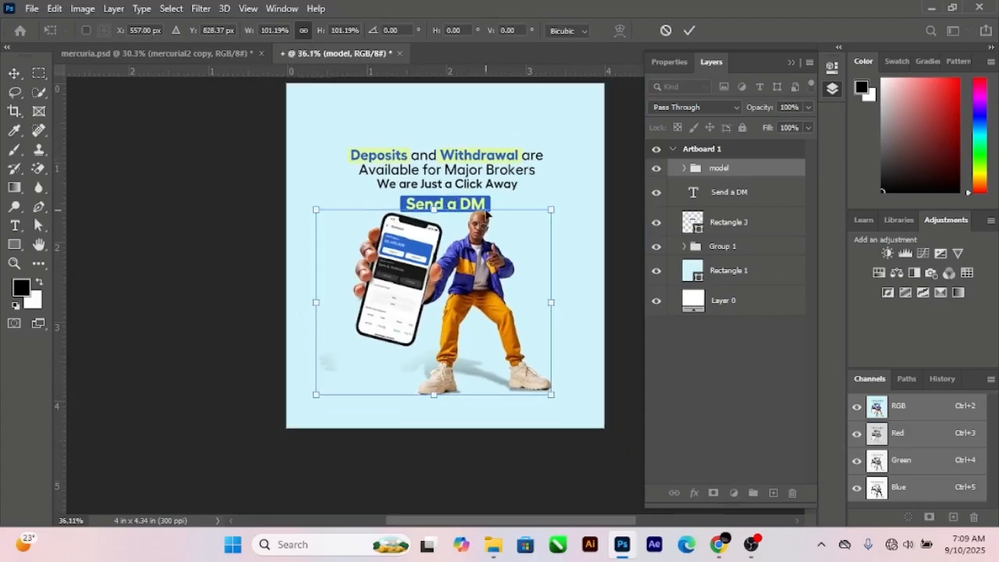
pyautogui.click(691, 32)
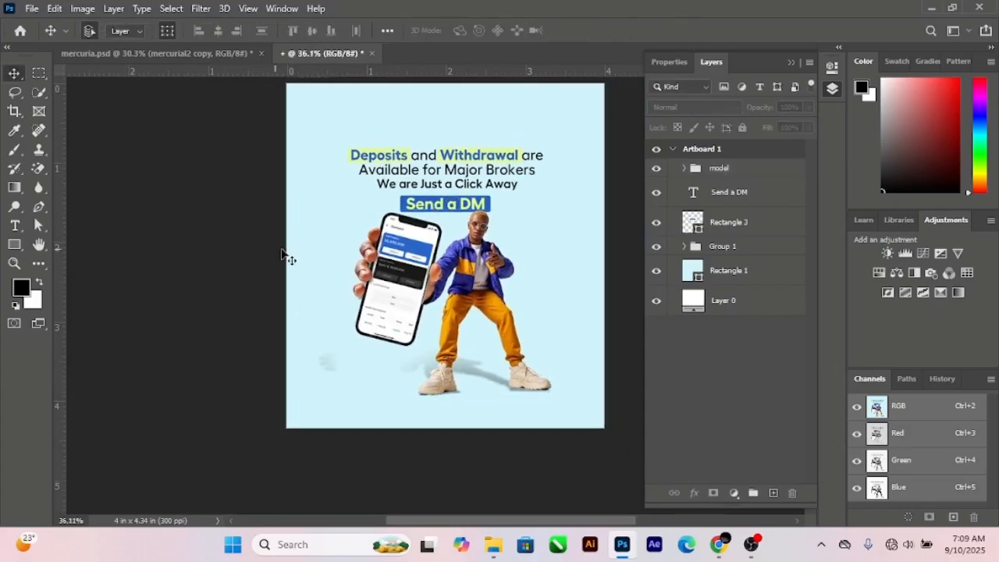
# Place the Mercurial logo file 20250826_061225 as an embedded image, scaled to about 2.47% and positioned above the heading.
pyautogui.scroll(-2, 382, 287)
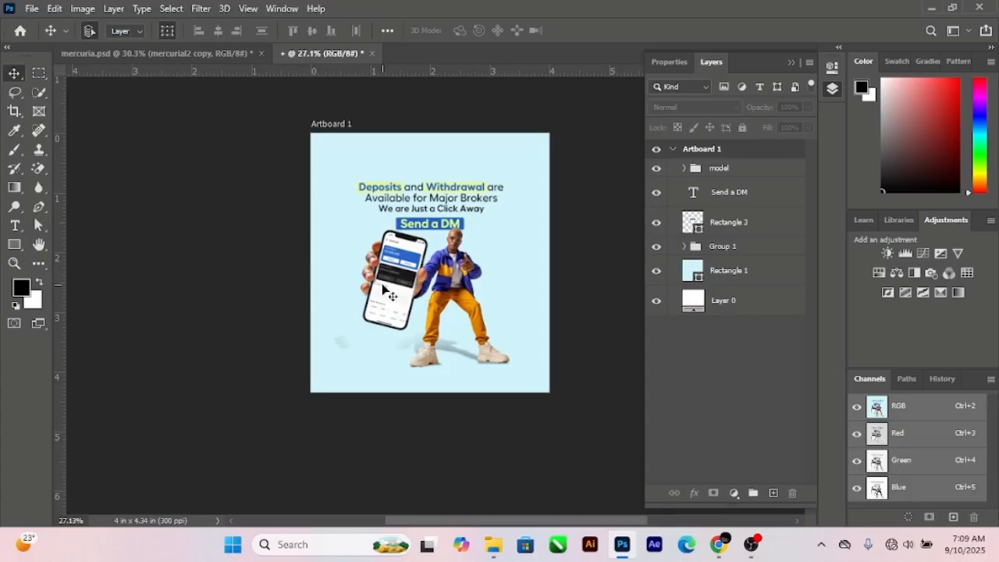
pyautogui.scroll(-1, 414, 392)
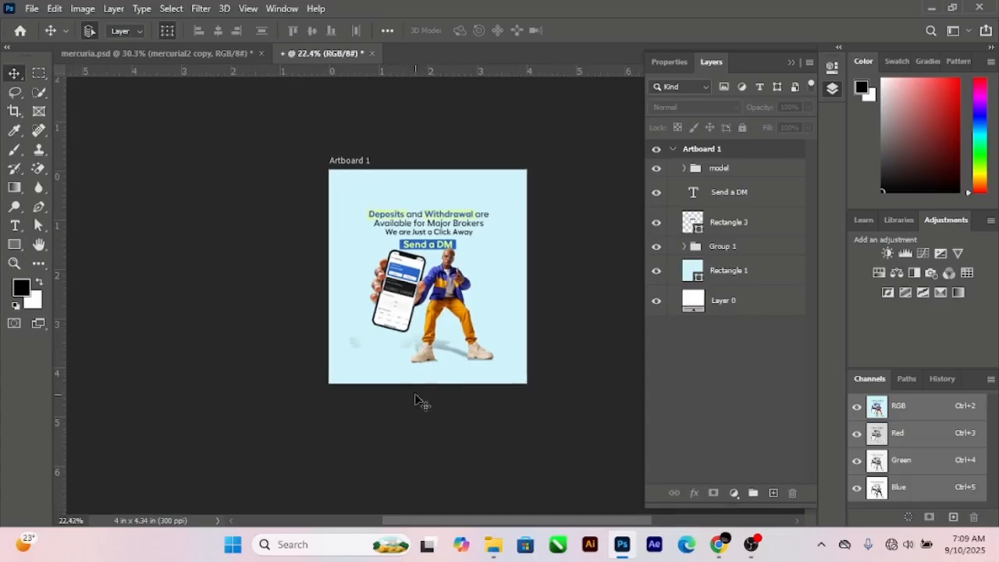
pyautogui.scroll(3, 425, 261)
pyautogui.click(32, 8)
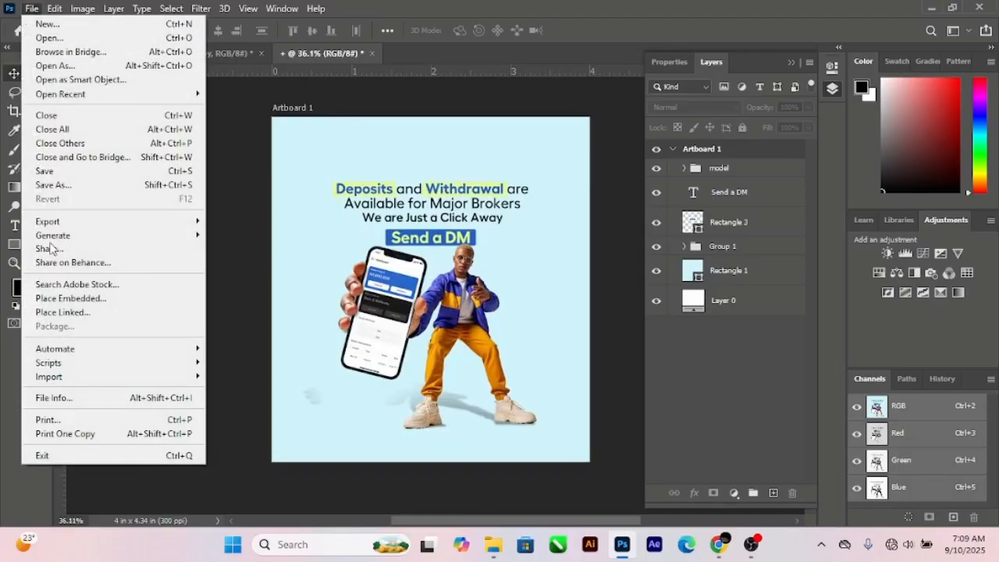
pyautogui.click(139, 237)
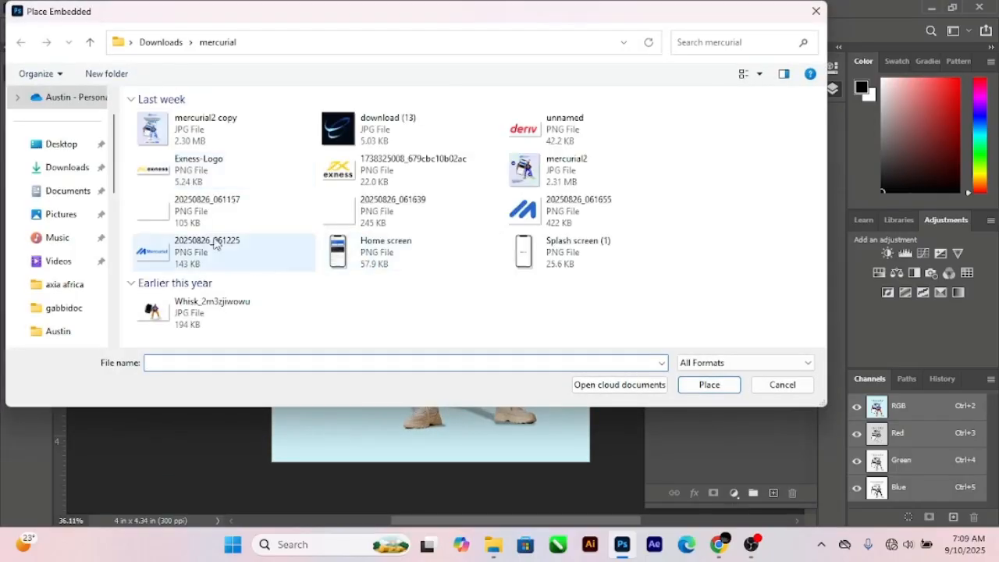
pyautogui.click(175, 251)
pyautogui.click(710, 385)
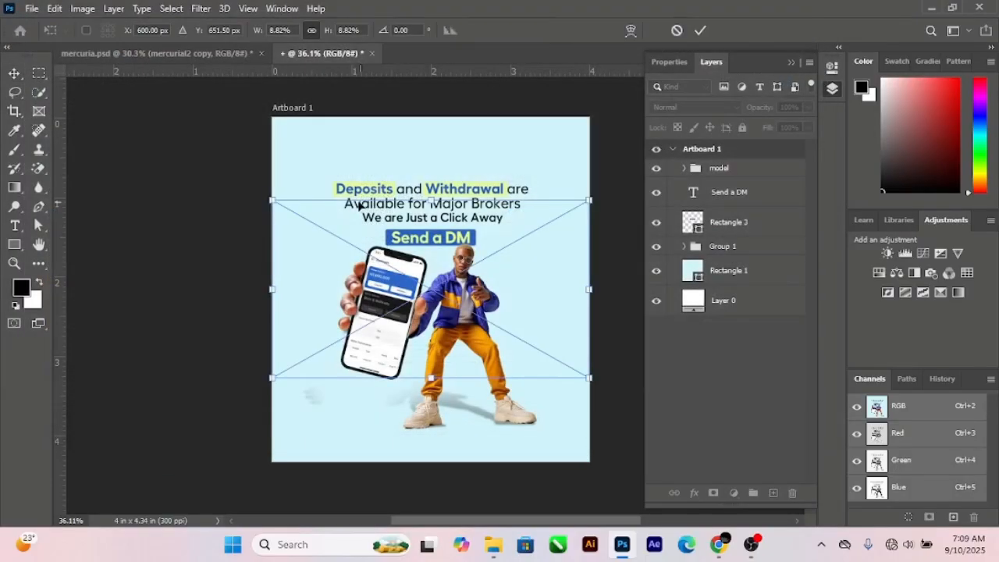
pyautogui.moveTo(273, 289); pyautogui.dragTo(427, 132)
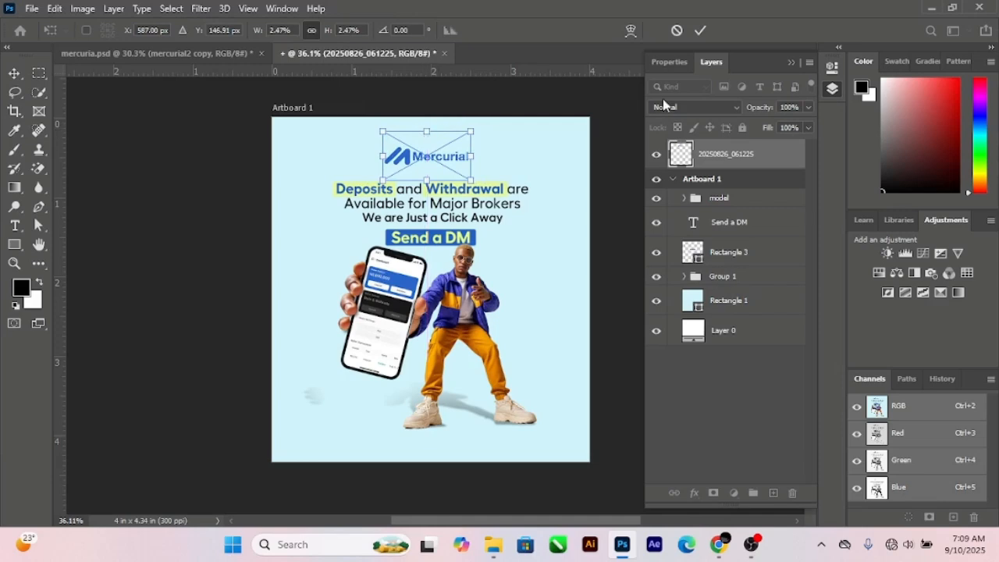
pyautogui.click(700, 30)
# Add a new layer above the logo and set the Brush foreground color to blue #2966cb, sampled from the phone screen.
pyautogui.scroll(2, 438, 337)
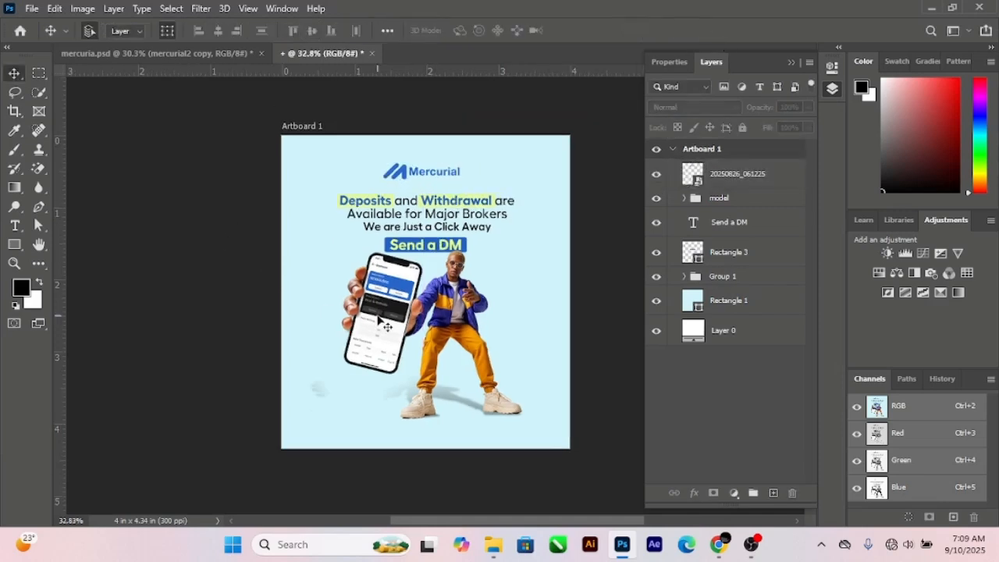
pyautogui.moveTo(436, 335); pyautogui.dragTo(422, 361)
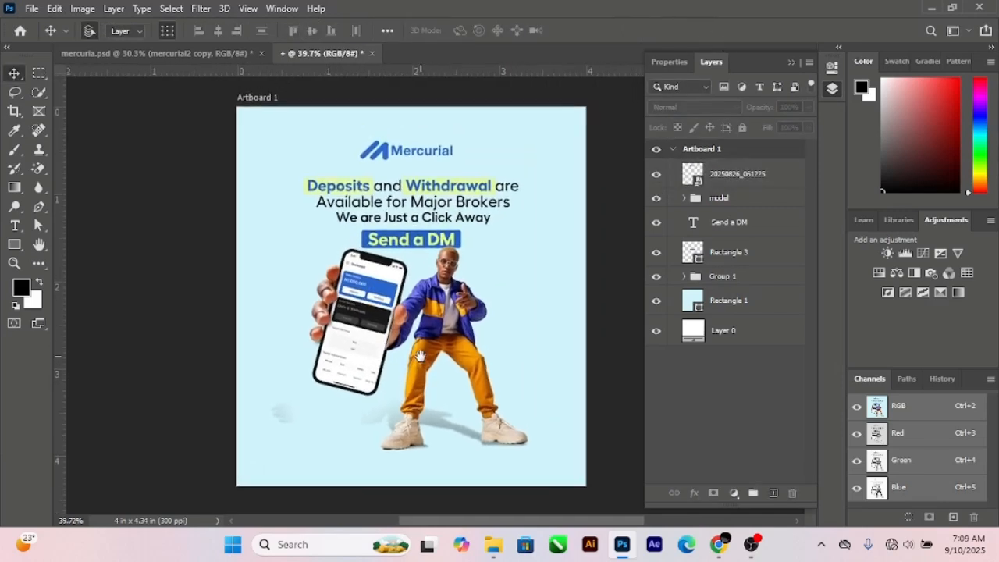
pyautogui.click(765, 177)
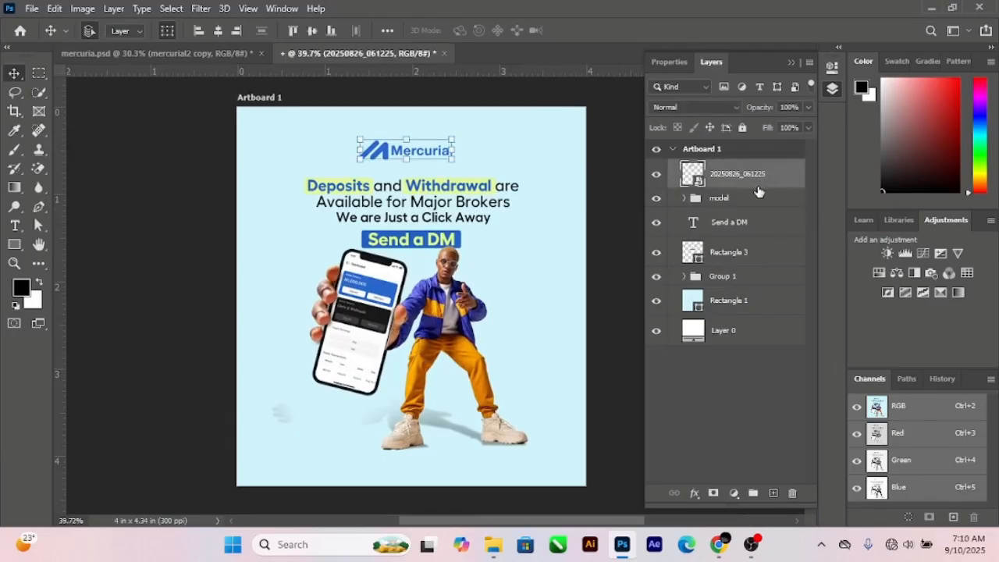
pyautogui.click(773, 493)
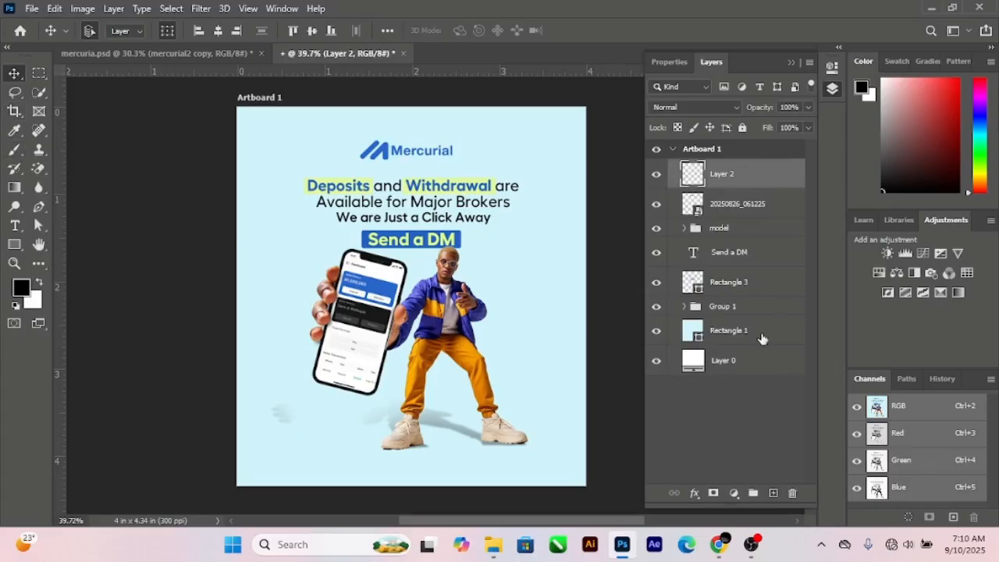
pyautogui.click(15, 150)
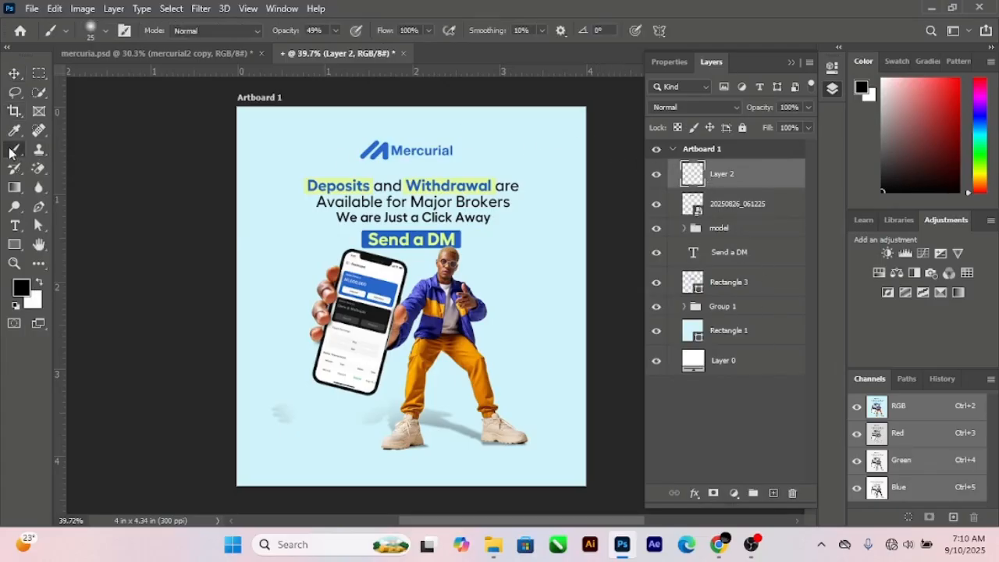
pyautogui.click(21, 289)
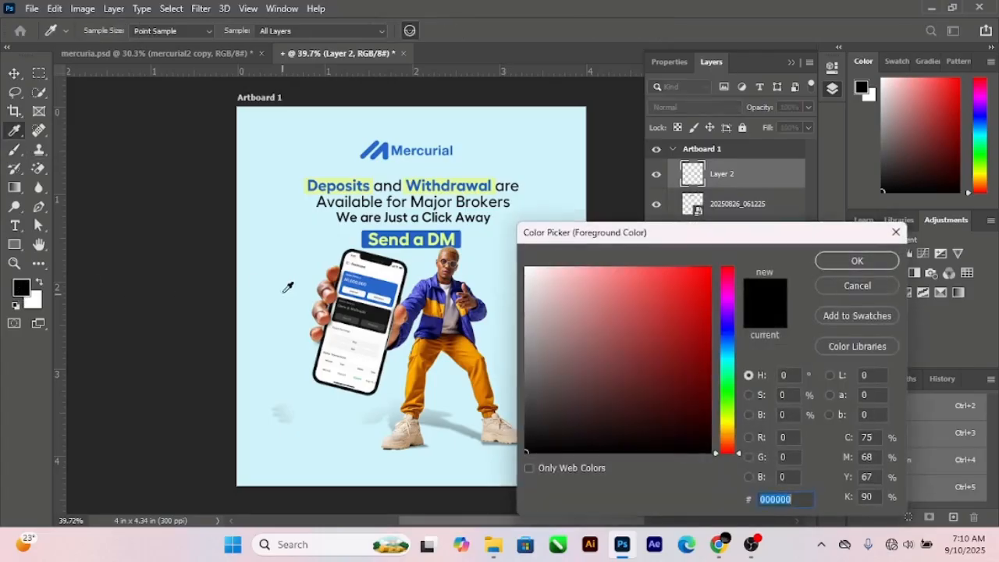
pyautogui.click(385, 280)
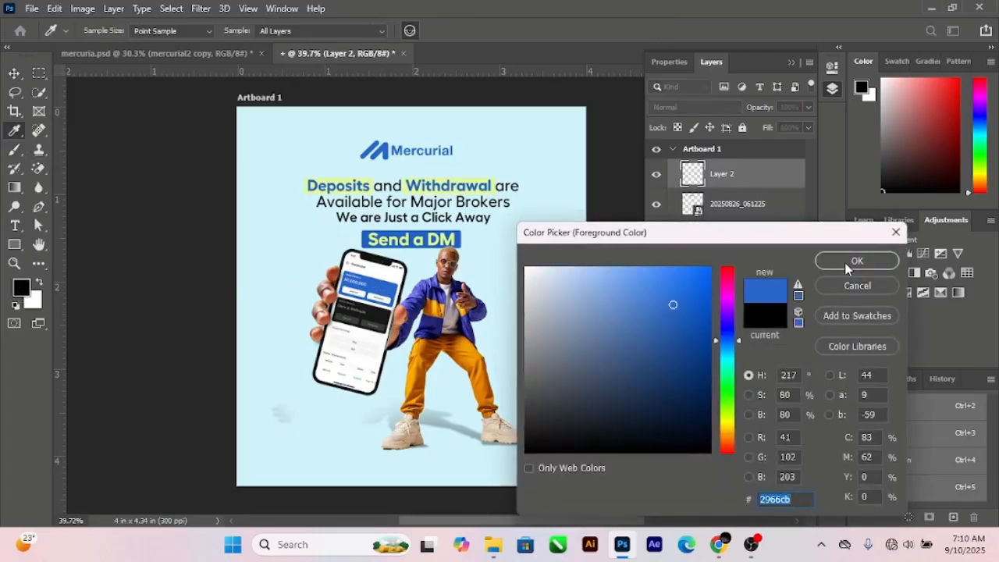
pyautogui.click(845, 263)
# Paint a short vertical blue accent stroke beside the "Send a DM" button with the Brush at 10 px size and 100% opacity.
pyautogui.scroll(3, 465, 250)
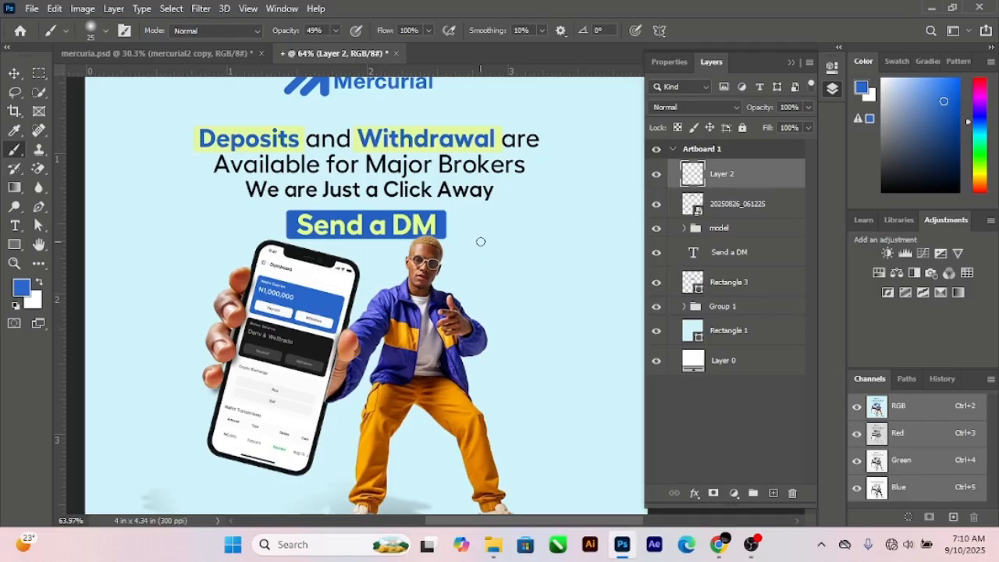
pyautogui.click(476, 228)
pyautogui.hotkey('ctrl', 'z')
pyautogui.moveTo(277, 32); pyautogui.dragTo(356, 39)
pyautogui.click(106, 31)
pyautogui.moveTo(117, 109); pyautogui.dragTo(192, 114)
pyautogui.click(92, 31)
pyautogui.press('[')
pyautogui.press('[')
pyautogui.keyDown('shift'); pyautogui.click(493, 261); pyautogui.keyUp('shift')
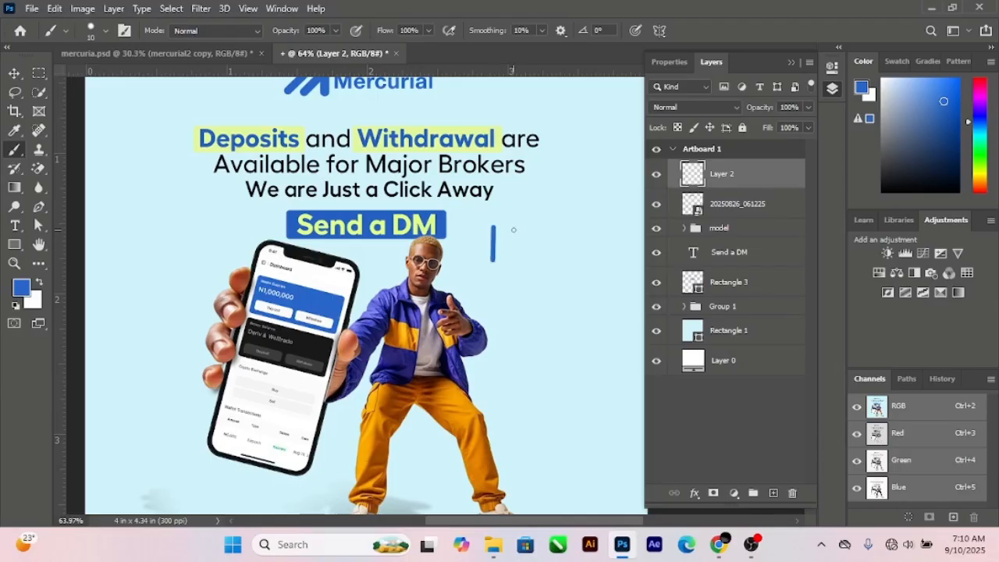